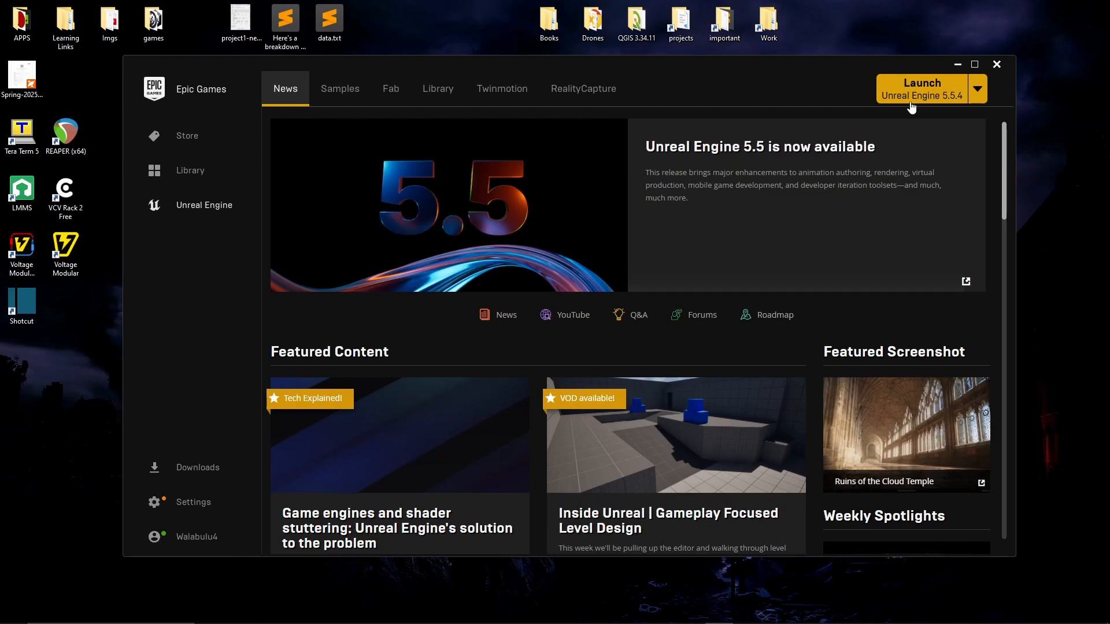
Browse the installable engine versions in the Unreal Engine library using a new version slot, and remove that slot again
left_click(420, 100)
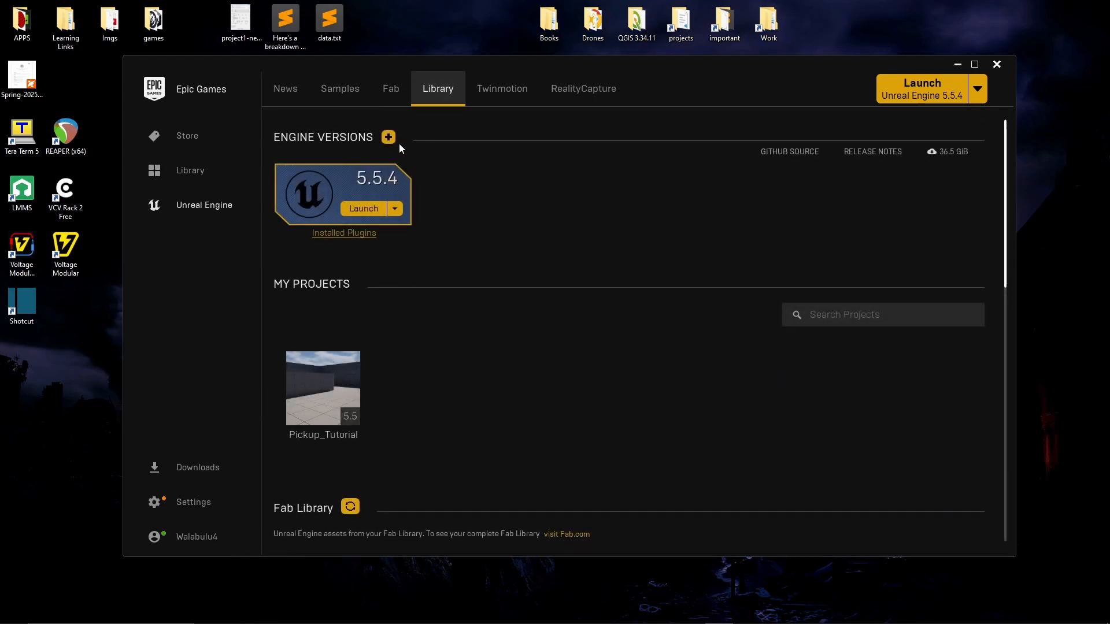
left_click(389, 139)
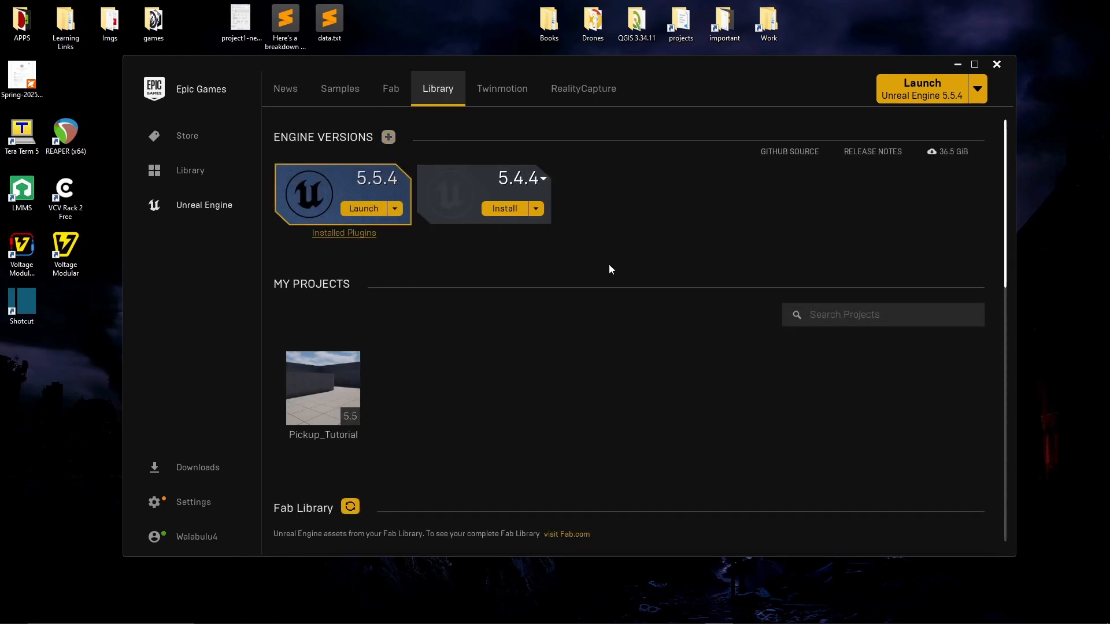
left_click(527, 184)
scroll(525, 277, "down", 5)
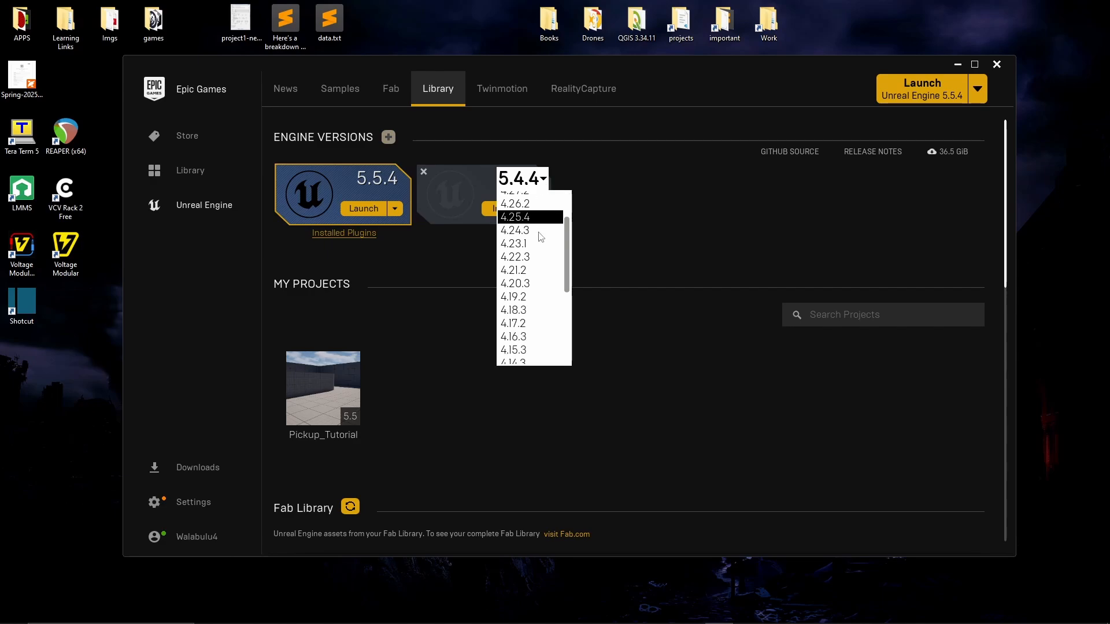
scroll(538, 266, "up", 8)
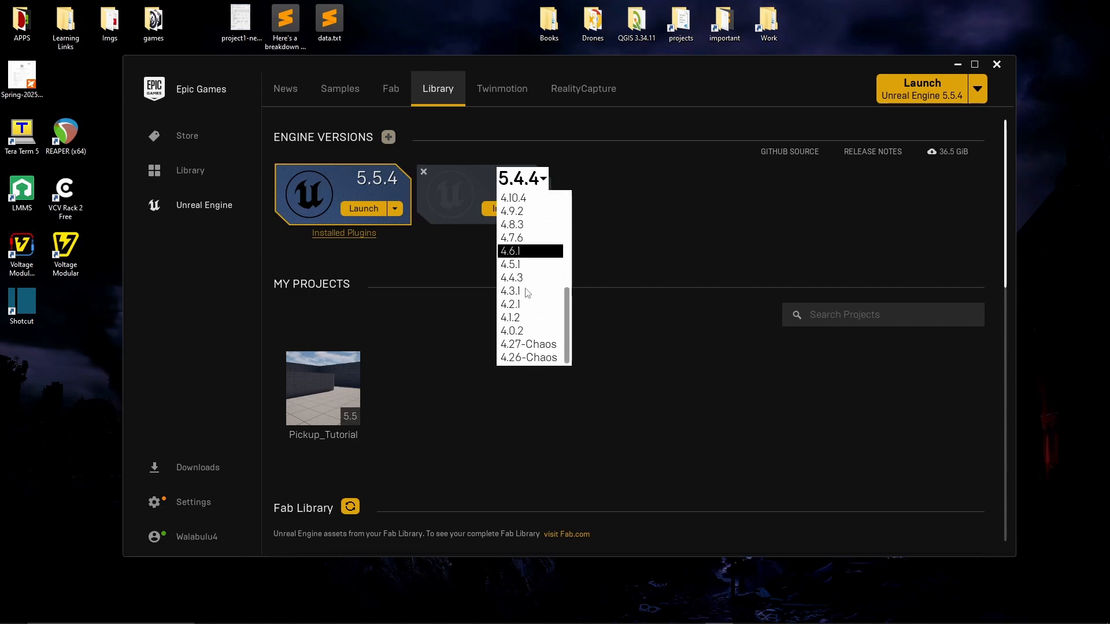
left_click(424, 172)
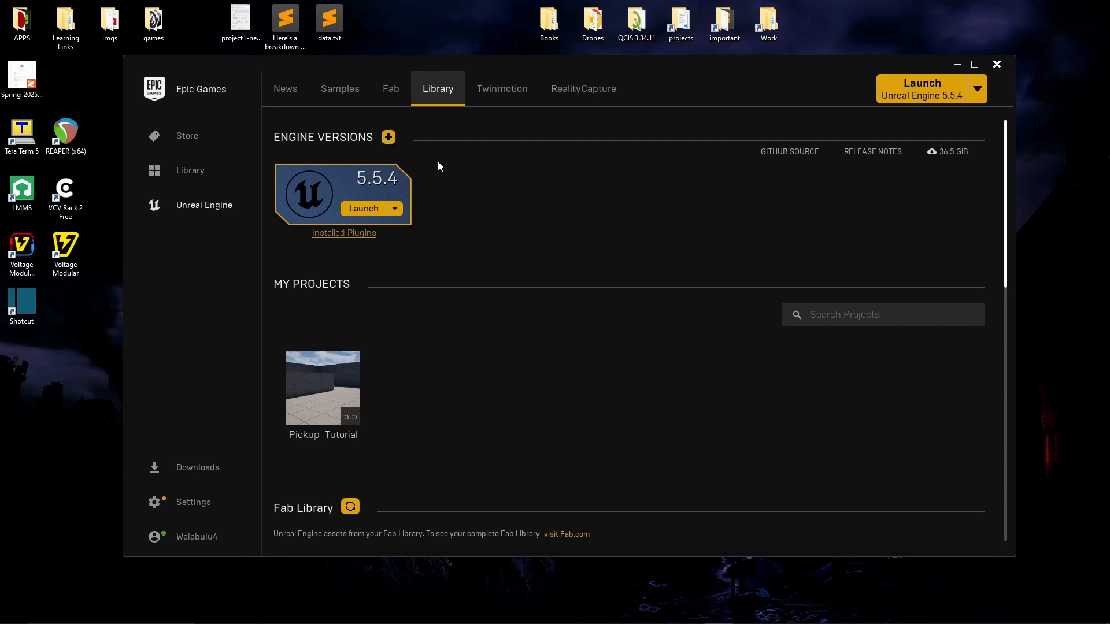
Launch Unreal Engine 5.5.4 and maximize its project browser
left_click(349, 209)
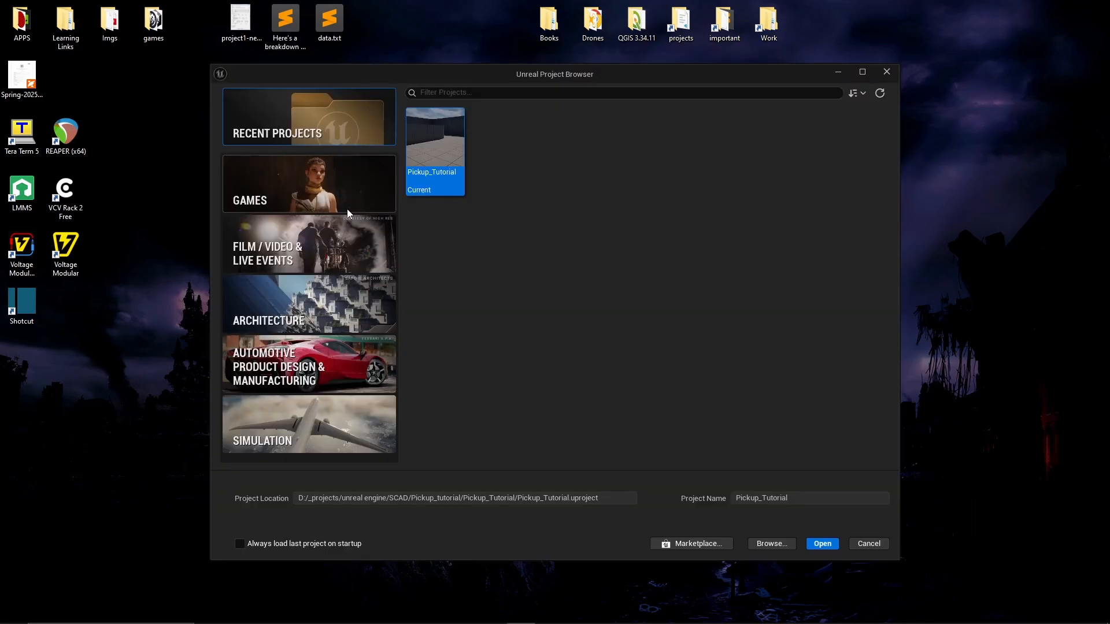
left_click(862, 71)
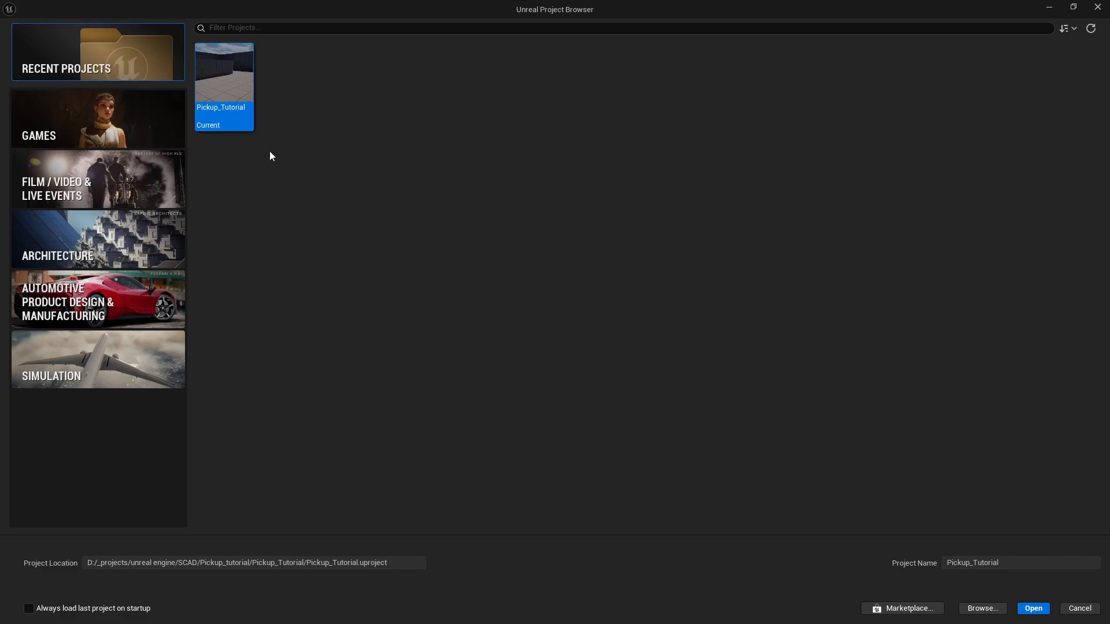
Look through the templates of all five project categories and choose Games with the Blank template
left_click(150, 128)
left_click(139, 184)
left_click(134, 254)
left_click(162, 307)
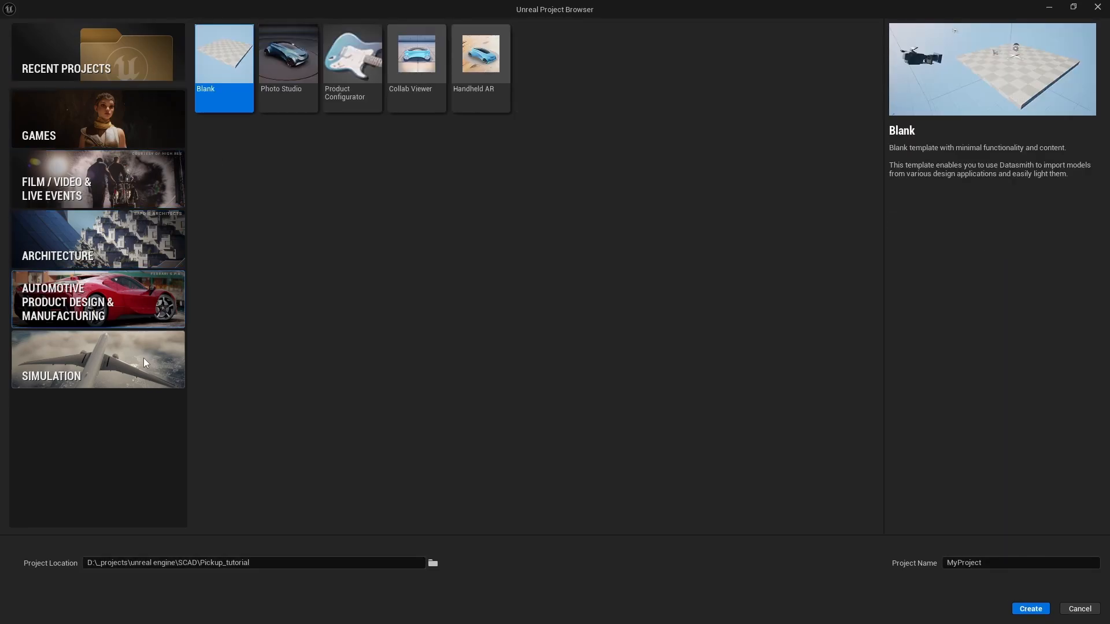
left_click(144, 359)
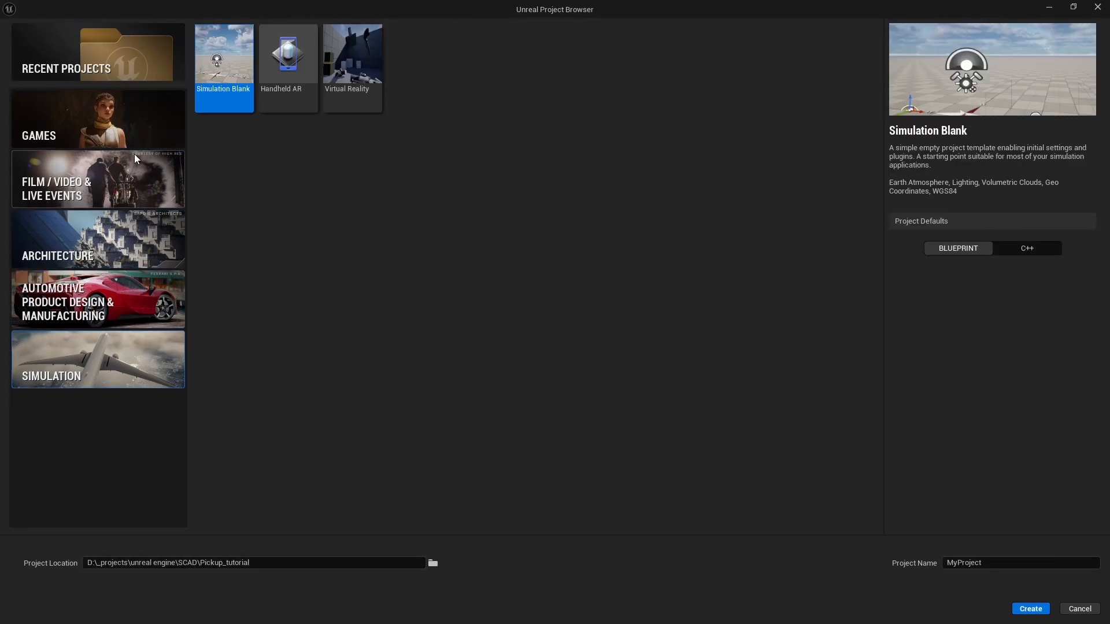
left_click(122, 126)
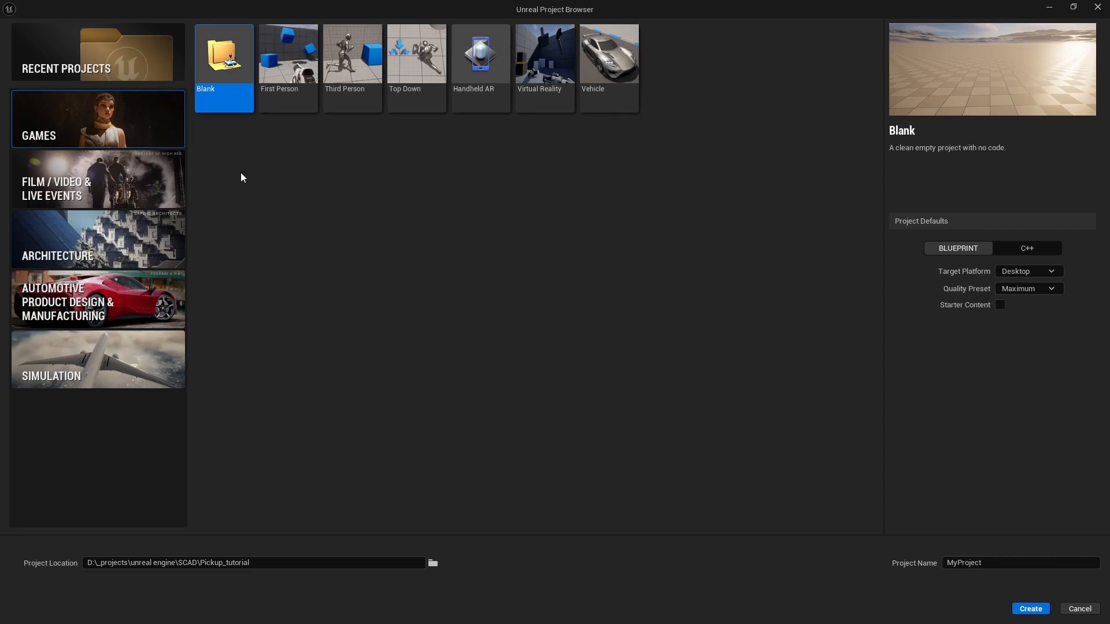
Check the project location and name the new project Week1_1_Demo
left_click_drag(272, 563, 30, 567)
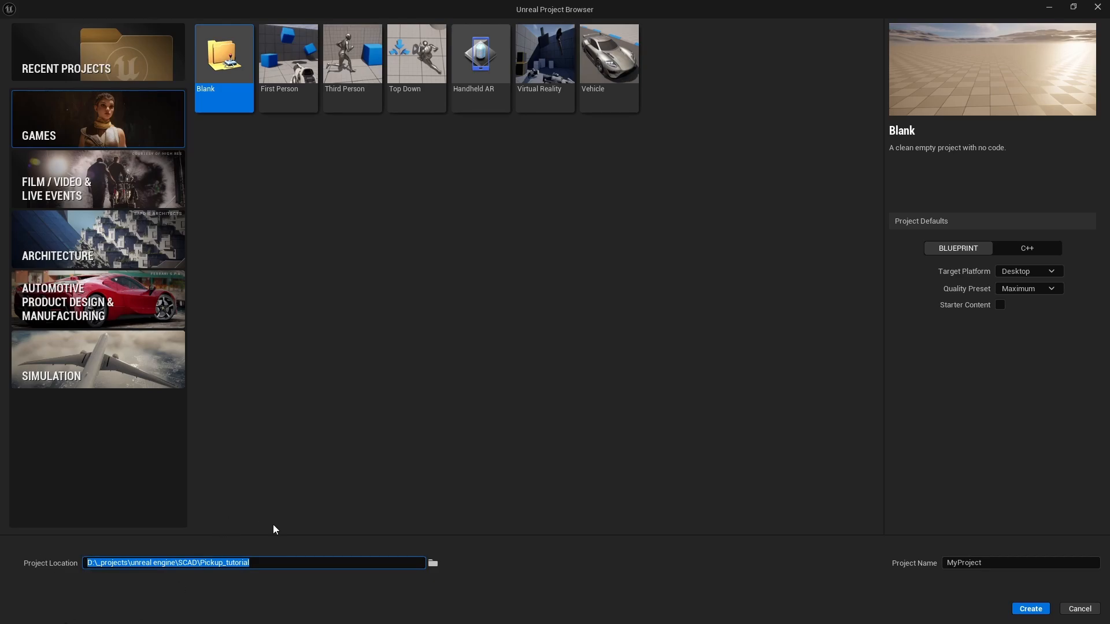
left_click(284, 551)
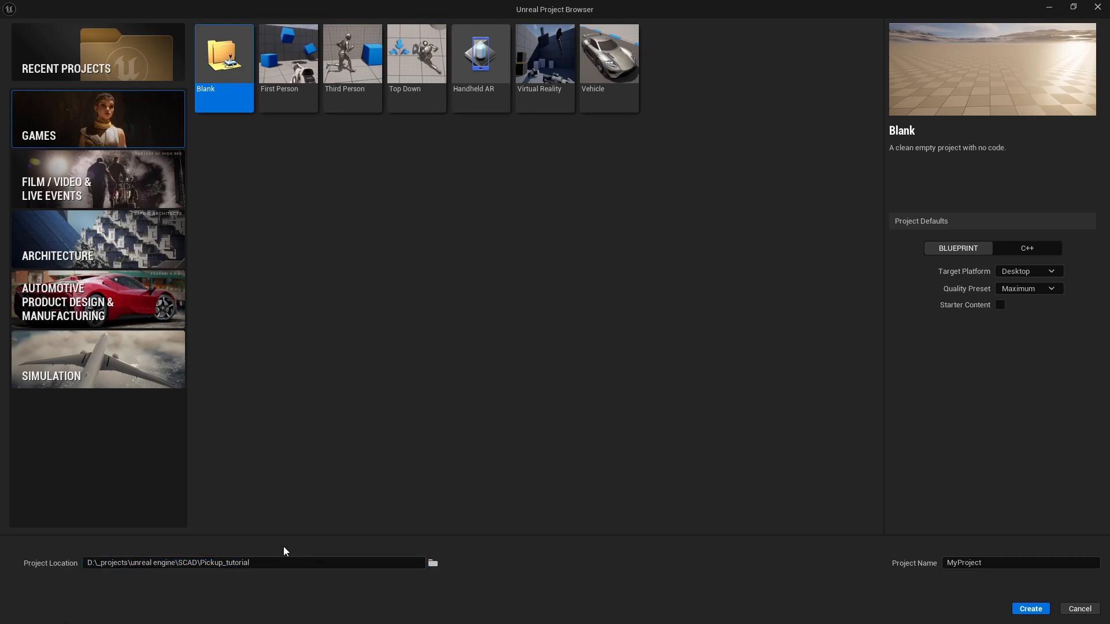
left_click(1005, 563)
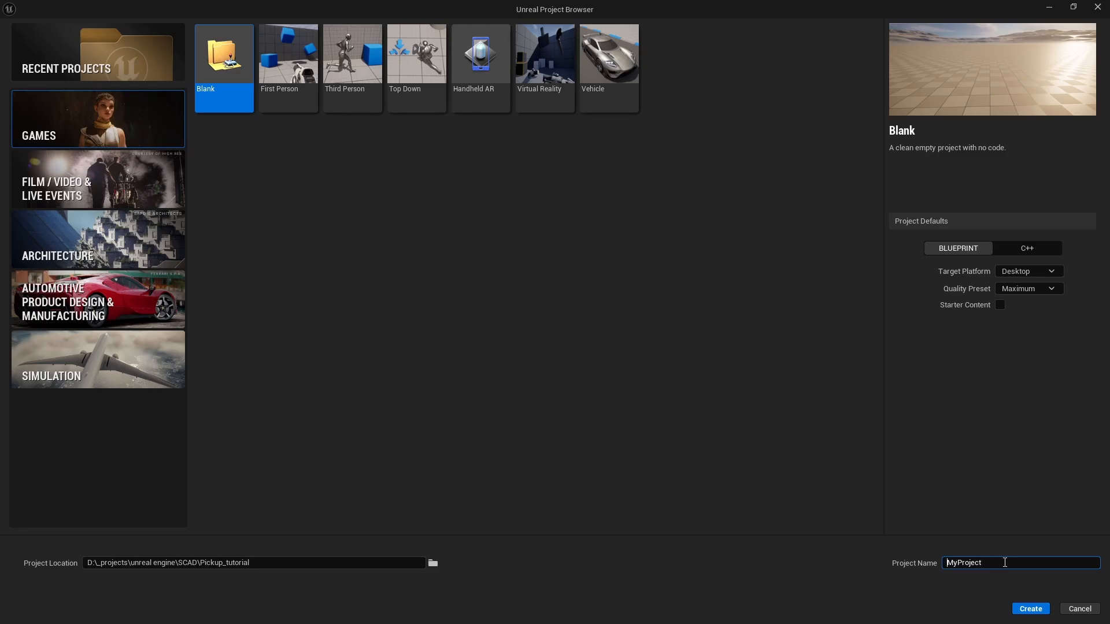
double_click(1004, 563)
type("Week1 -1")
key("BackSpace")
key("BackSpace")
key("BackSpace")
type("_")
type("1_P")
type("Demo")
left_click(937, 364)
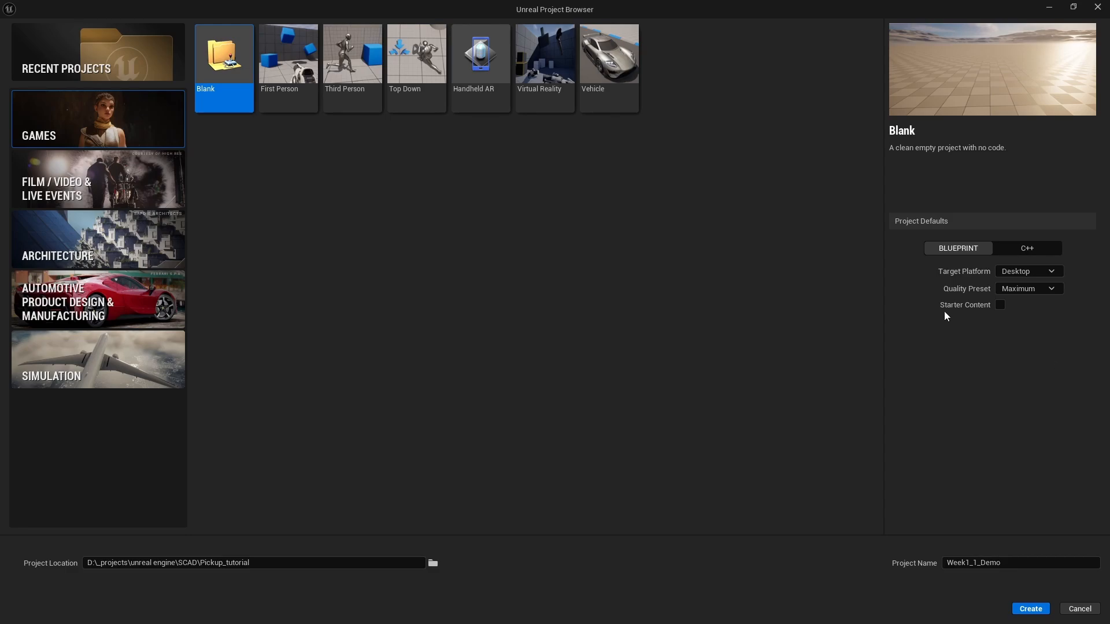
Include Starter Content and create the blank Blueprint game project
left_click(1001, 306)
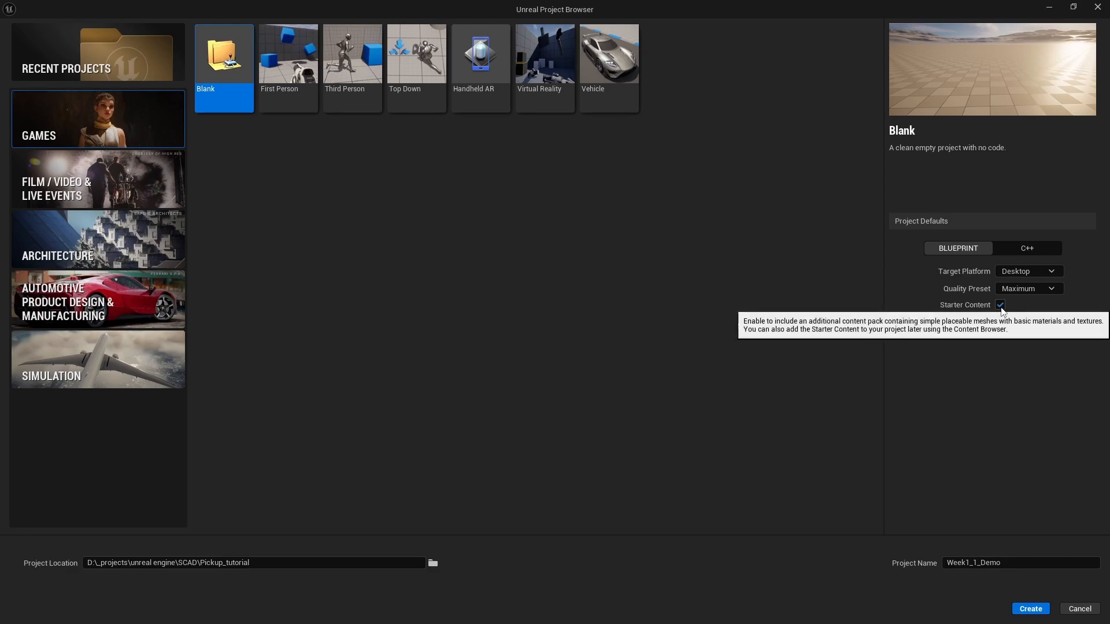
left_click(1030, 610)
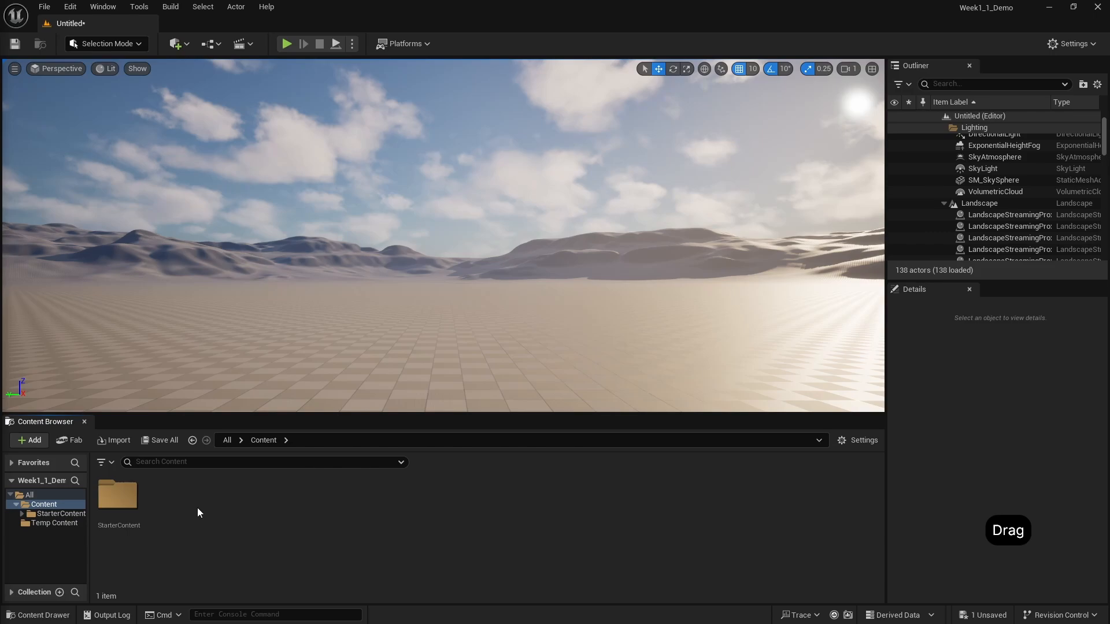
Search the project content for "Fire" and clear the search
left_click(198, 461)
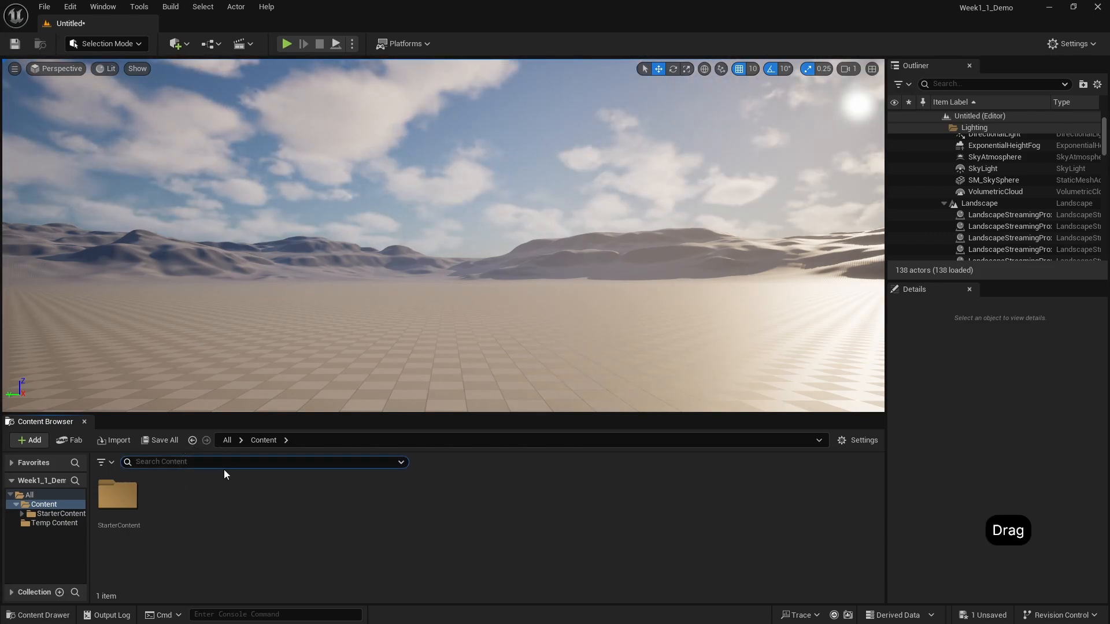
type("Fire")
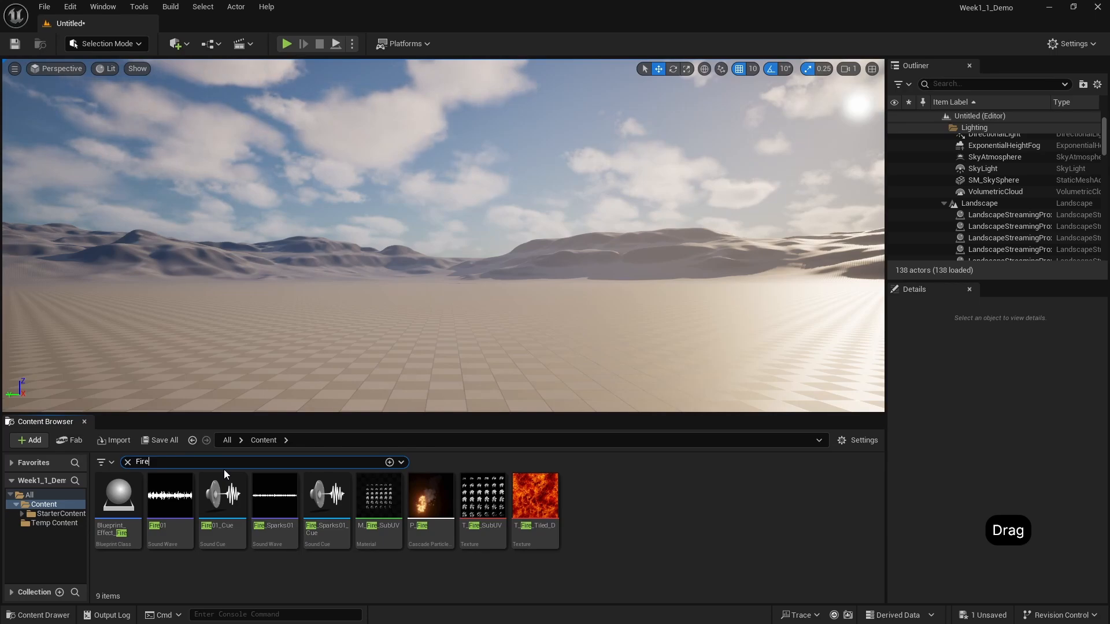
left_click(127, 463)
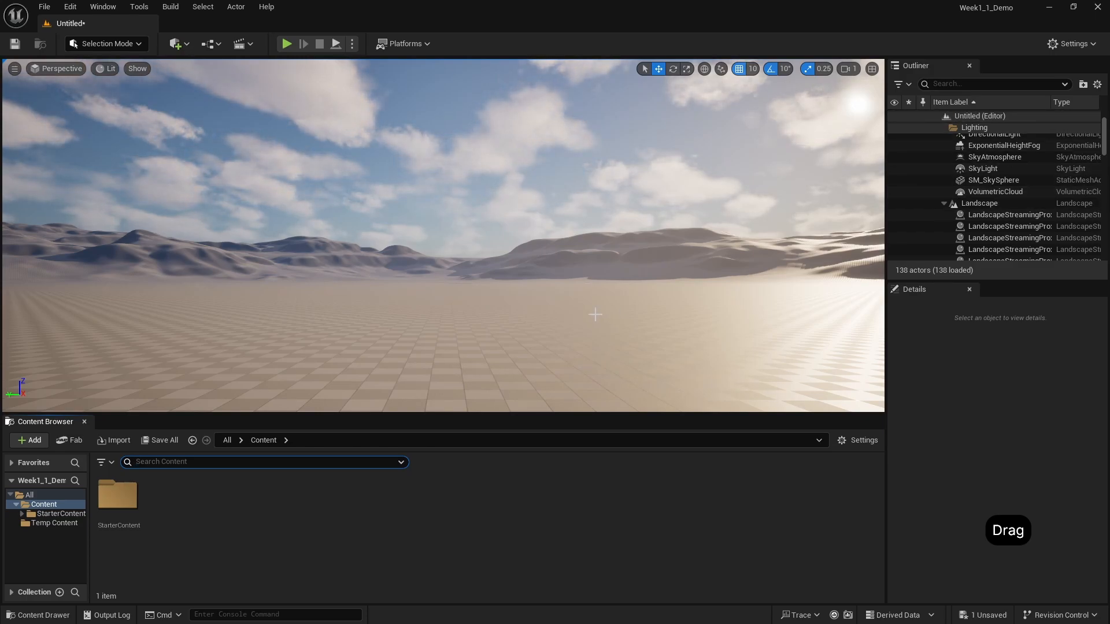
Examine the level's actors by selecting the sky sphere and several landscape streaming proxies and viewing their details
scroll(1036, 196, "up", 2)
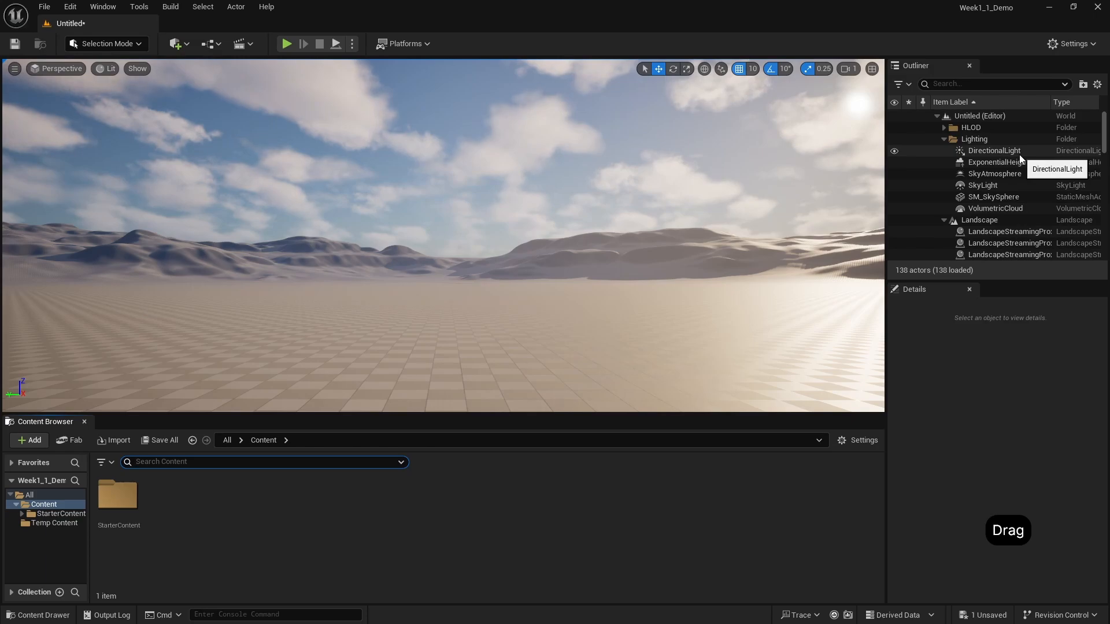
scroll(1004, 199, "down", 1)
left_click(983, 218)
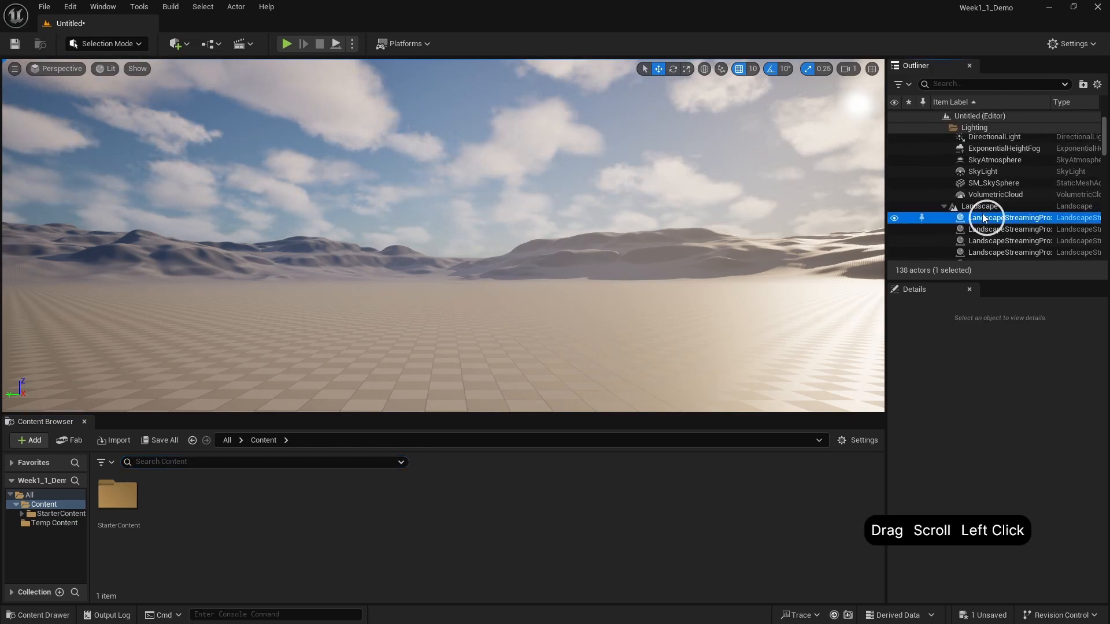
left_click(993, 182)
scroll(1002, 210, "down", 1)
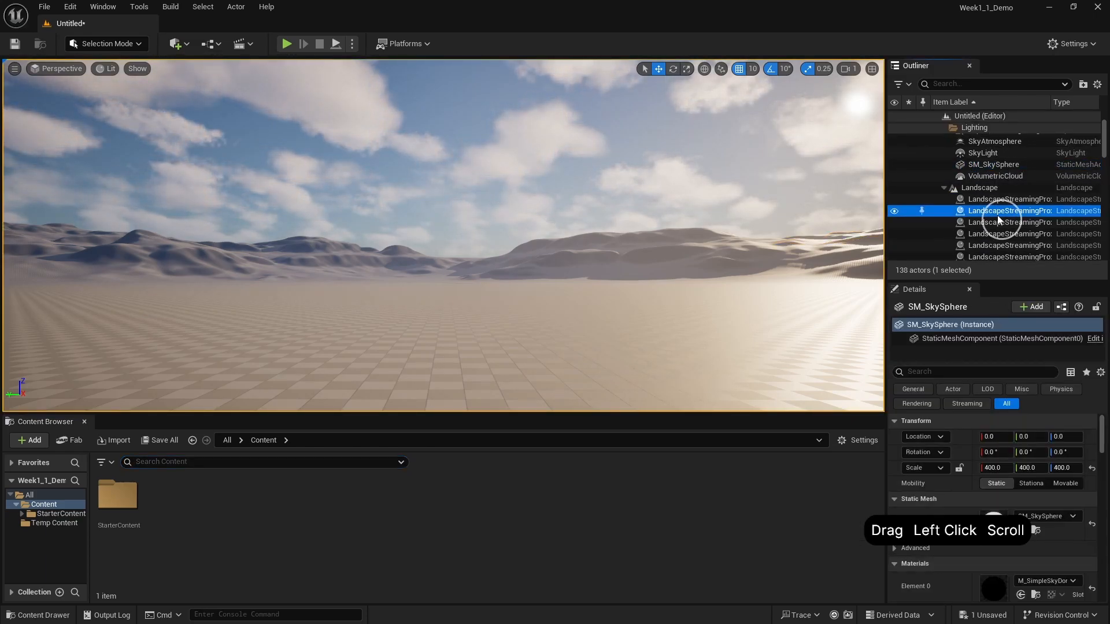
left_click(1001, 233)
left_click(996, 223)
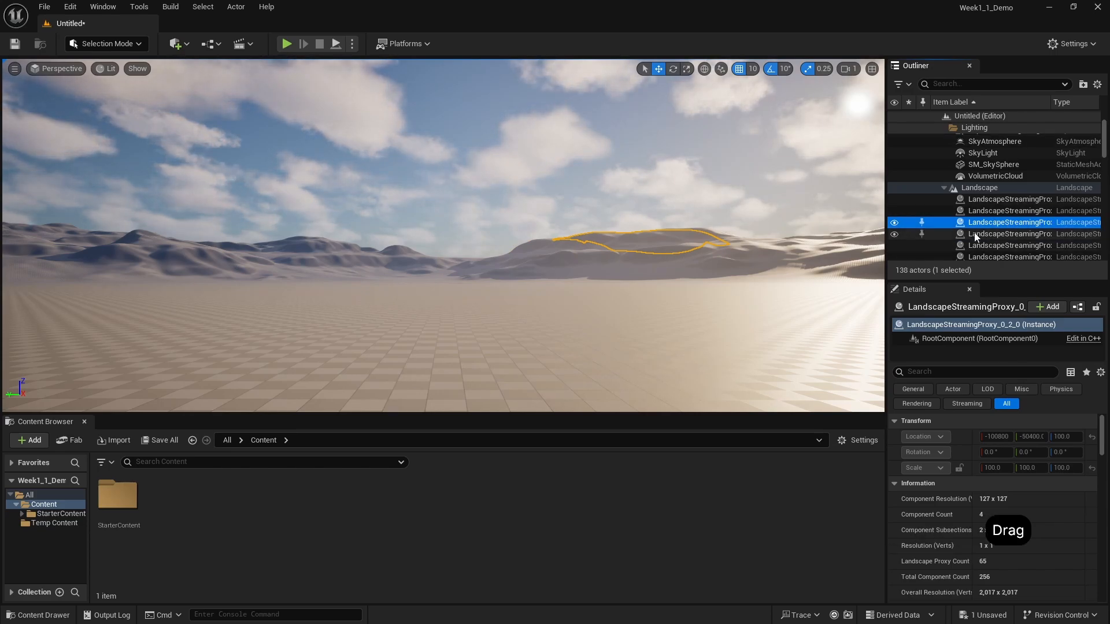
left_click(1006, 233)
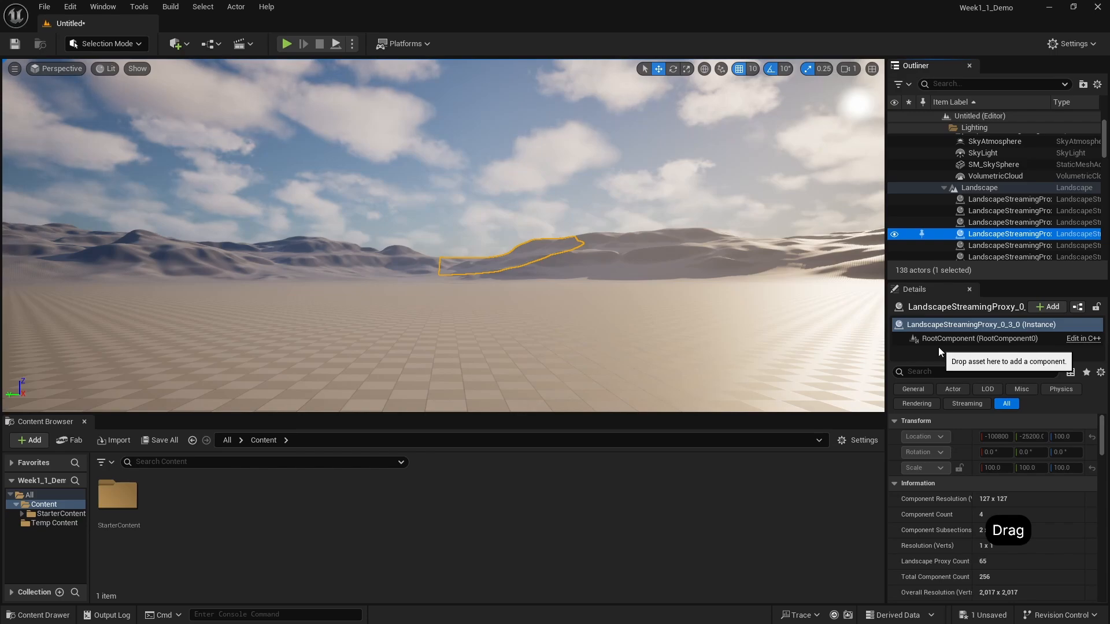
left_click(585, 260)
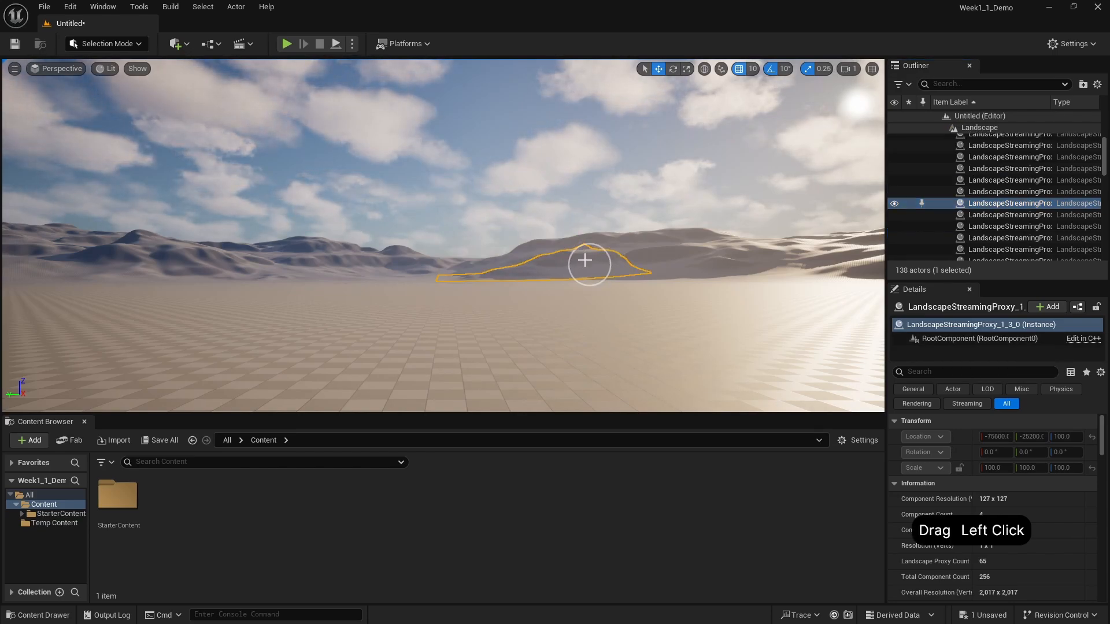
left_click(1010, 191)
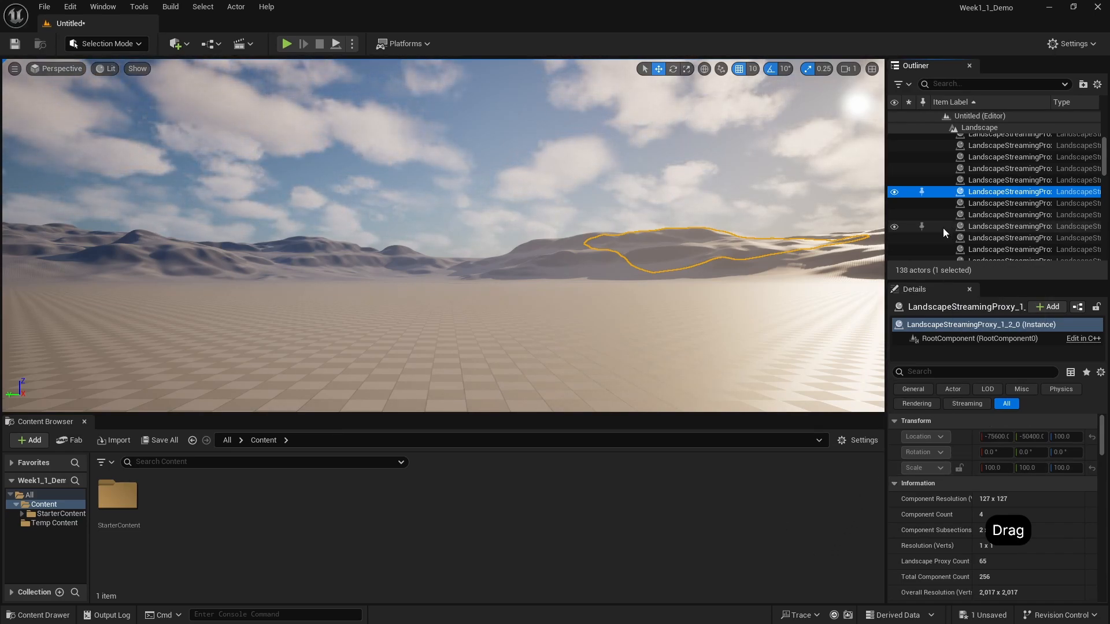
Place the SM_Chair mesh from the StarterContent Props folder on the ground in the level and select it
double_click(118, 495)
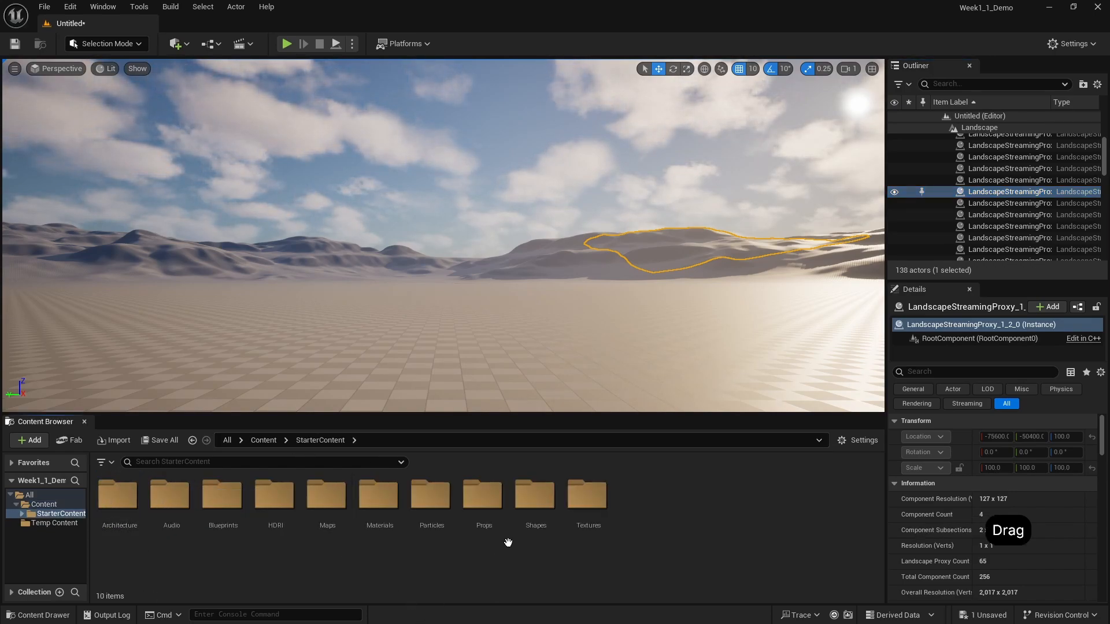
double_click(471, 496)
left_click_drag(301, 498, 436, 357)
left_click(433, 342)
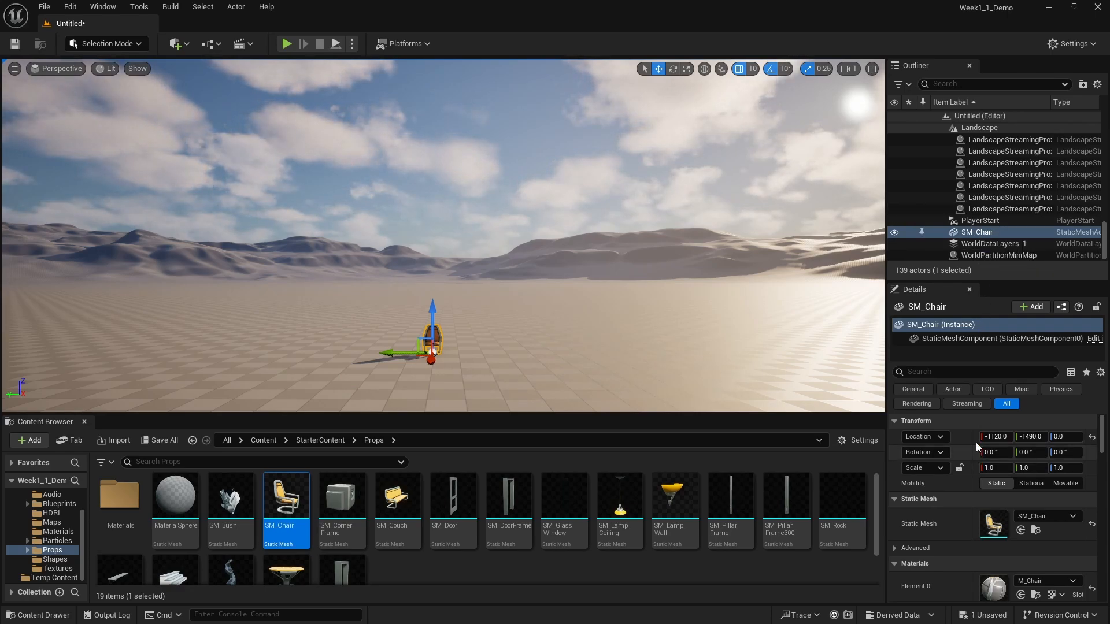
Review the chair's properties from Transform, Static Mesh and Materials through Physics and Collision to HLOD
scroll(964, 459, "down", 2)
scroll(963, 461, "up", 2)
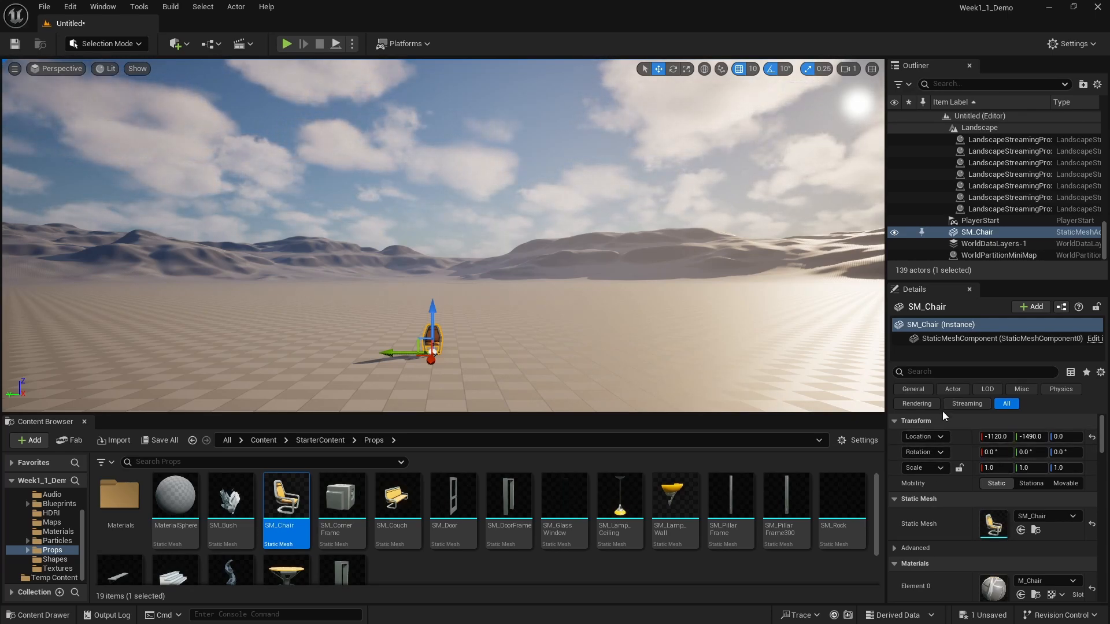
scroll(913, 479, "down", 2)
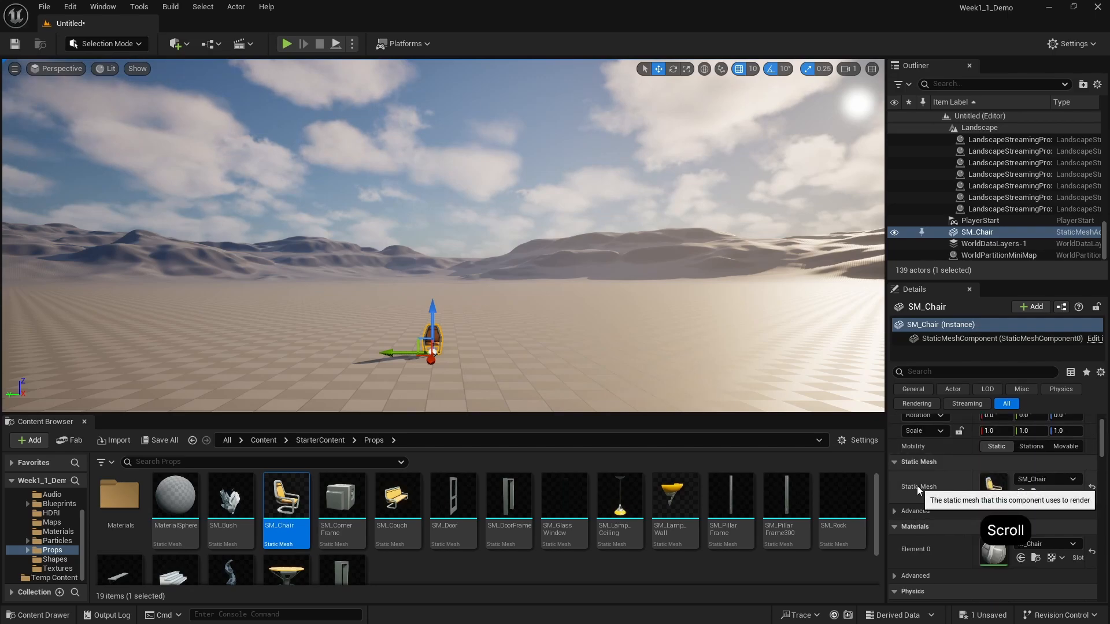
scroll(945, 490, "down", 2)
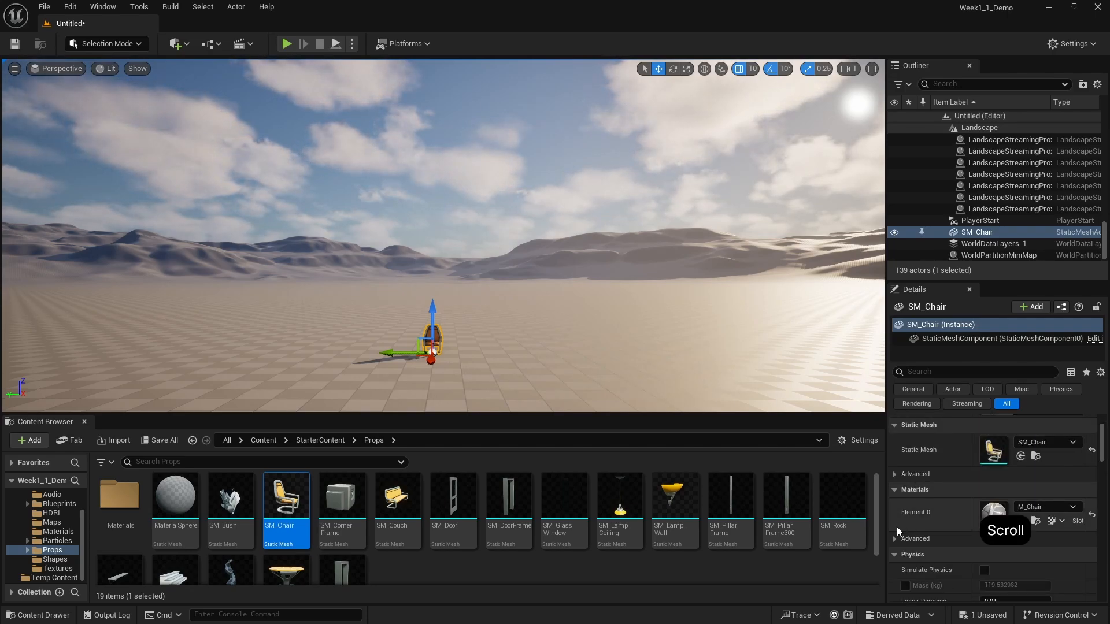
scroll(910, 530, "down", 2)
scroll(919, 507, "down", 6)
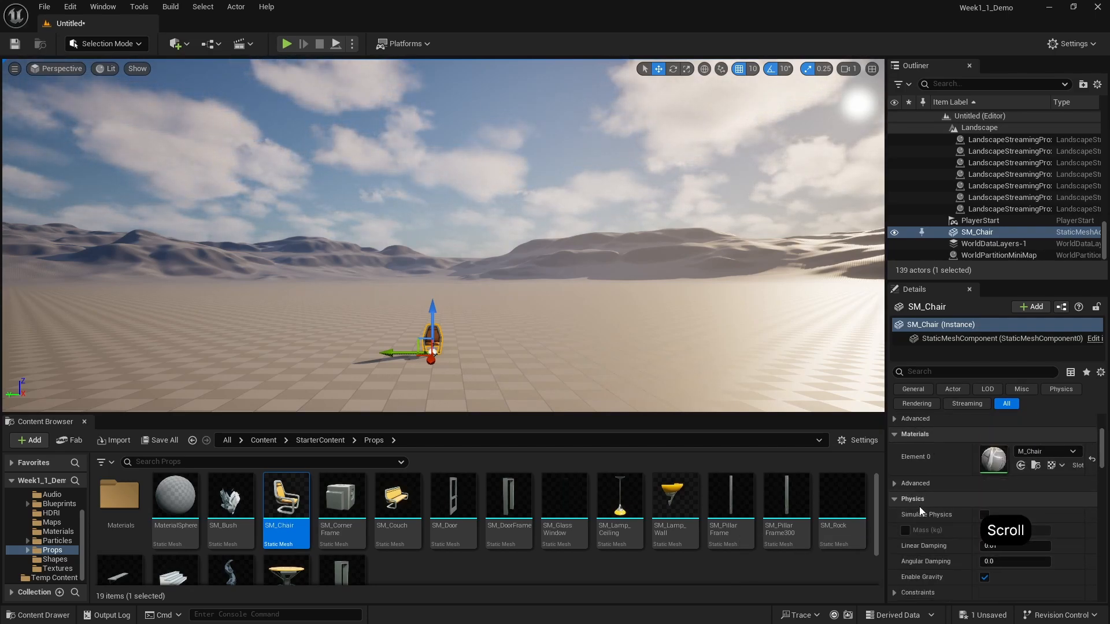
scroll(897, 509, "down", 10)
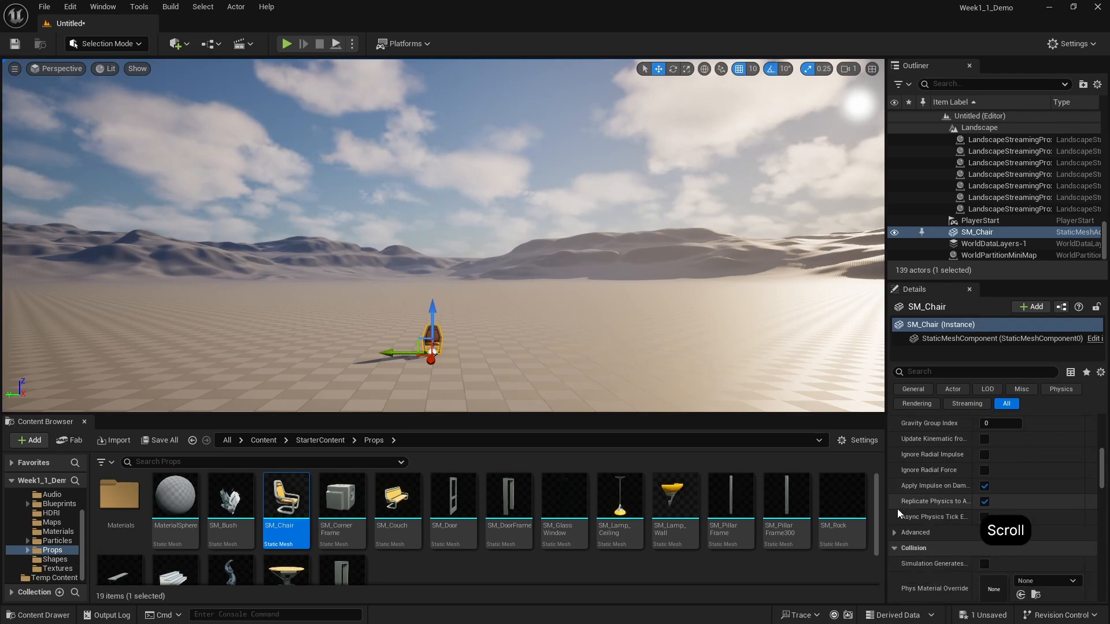
scroll(897, 508, "down", 8)
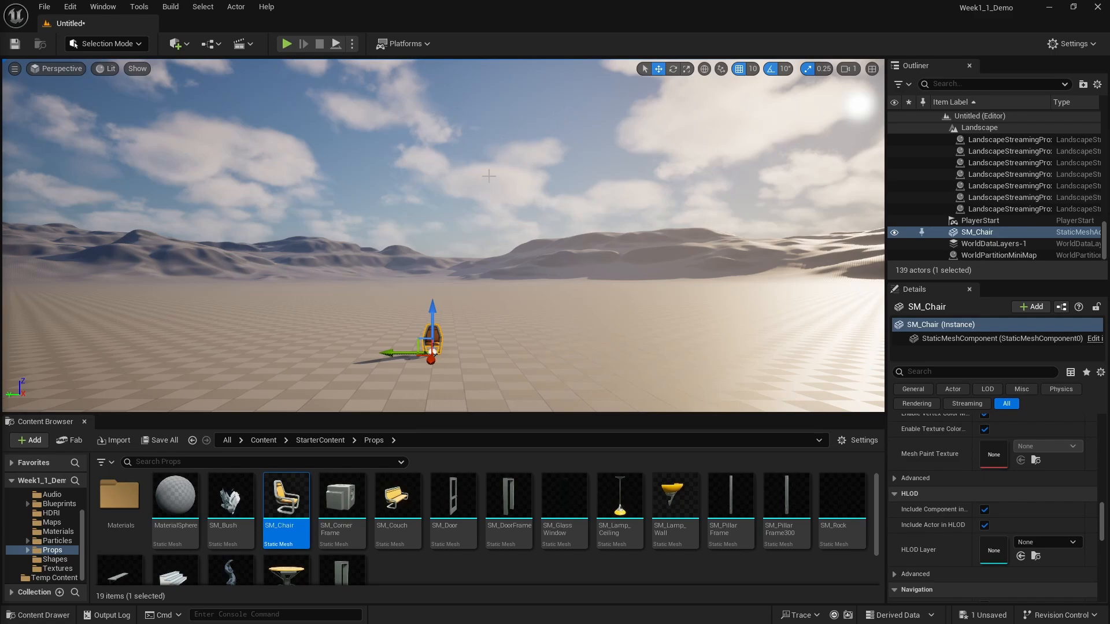
Practise viewport navigation around the chair by looking around, moving closer and farther, and flying in all directions
right_click_drag(489, 174, 639, 200)
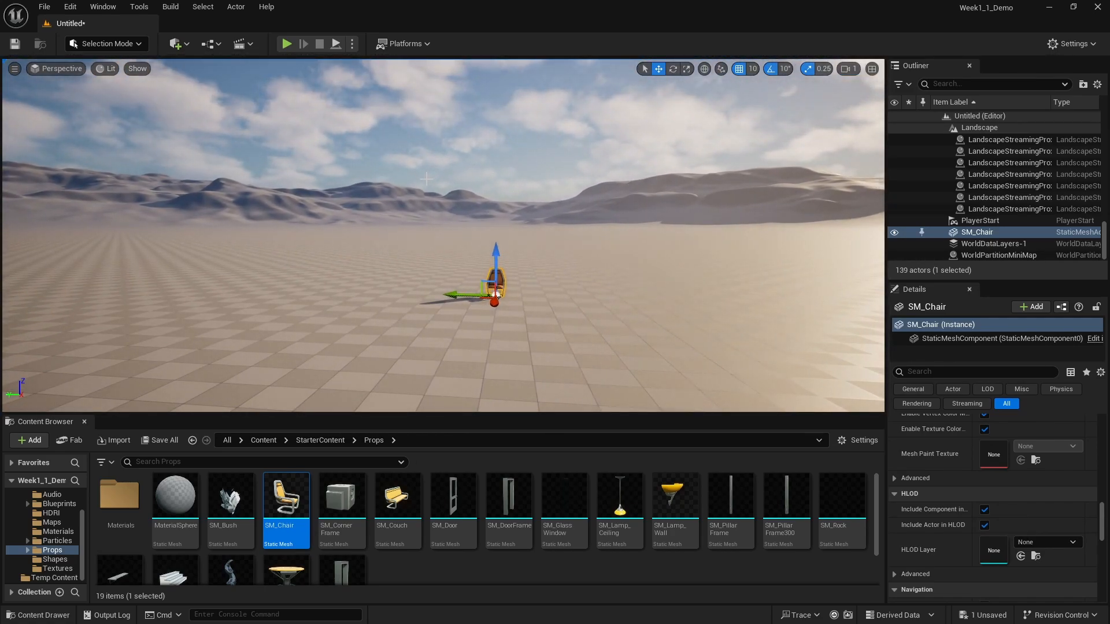
mouse_move(503, 203)
left_mouse_down()
mouse_move(736, 8)
mouse_move(780, 191)
mouse_move(719, 315)
mouse_move(553, 253)
mouse_move(491, 121)
mouse_move(371, 231)
mouse_move(594, 325)
mouse_move(584, 248)
mouse_move(485, 193)
left_mouse_up()
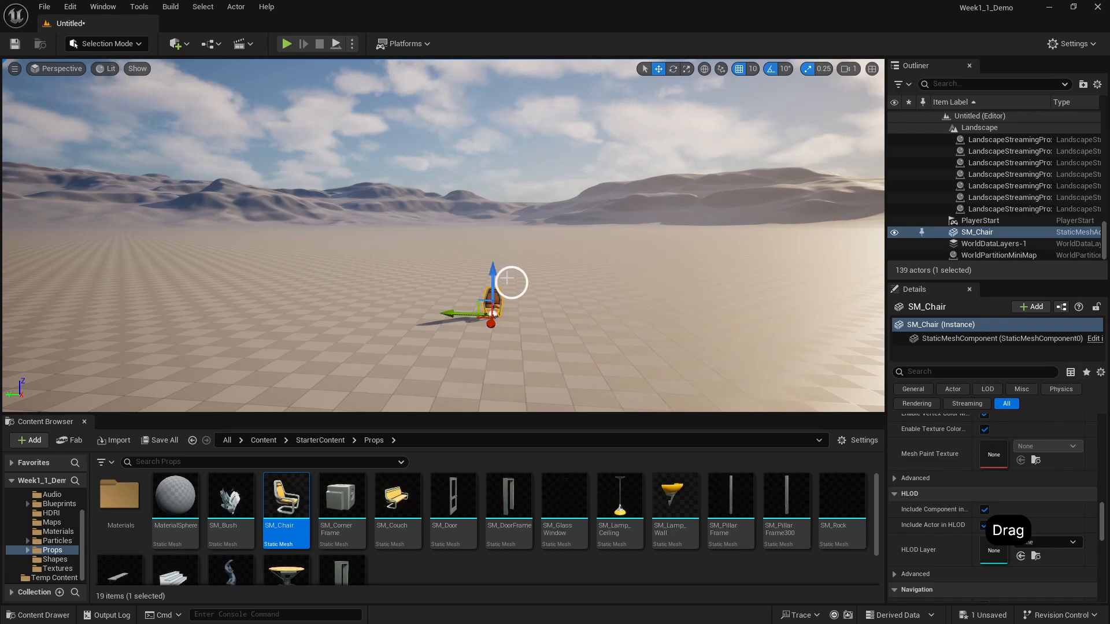
scroll(501, 297, "up", 5)
scroll(544, 290, "down", 5)
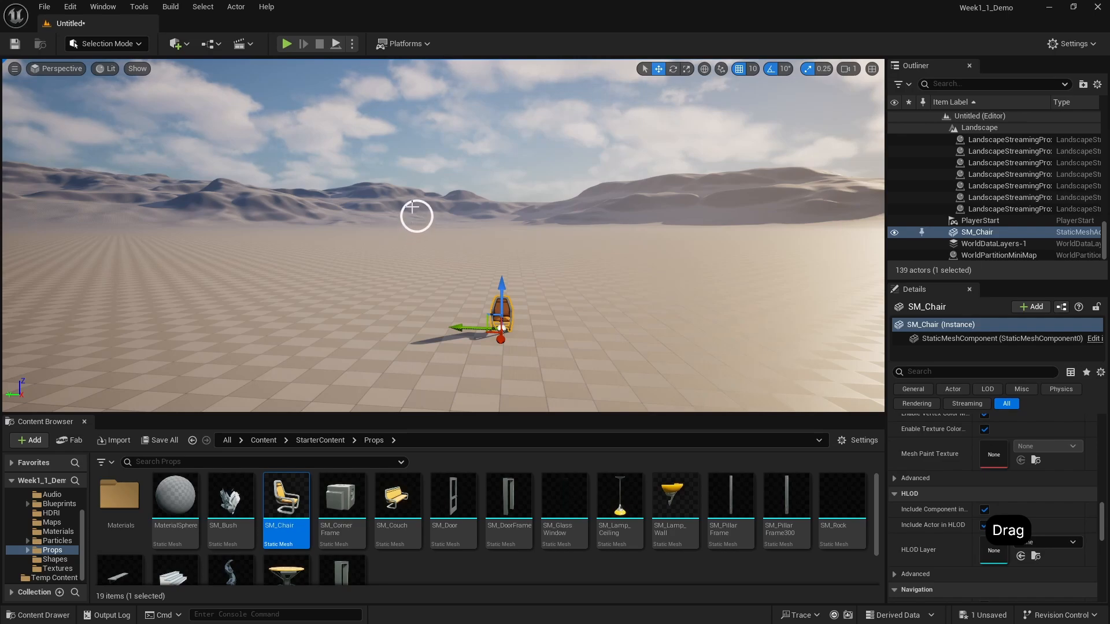
right_click_drag(417, 213, 427, 236)
key("w")
key("a")
key("s")
key("d")
key("w")
key("a")
key("s")
key("d")
key("a")
key("s")
key("shift")
key("a")
key("s")
key("d")
key("w")
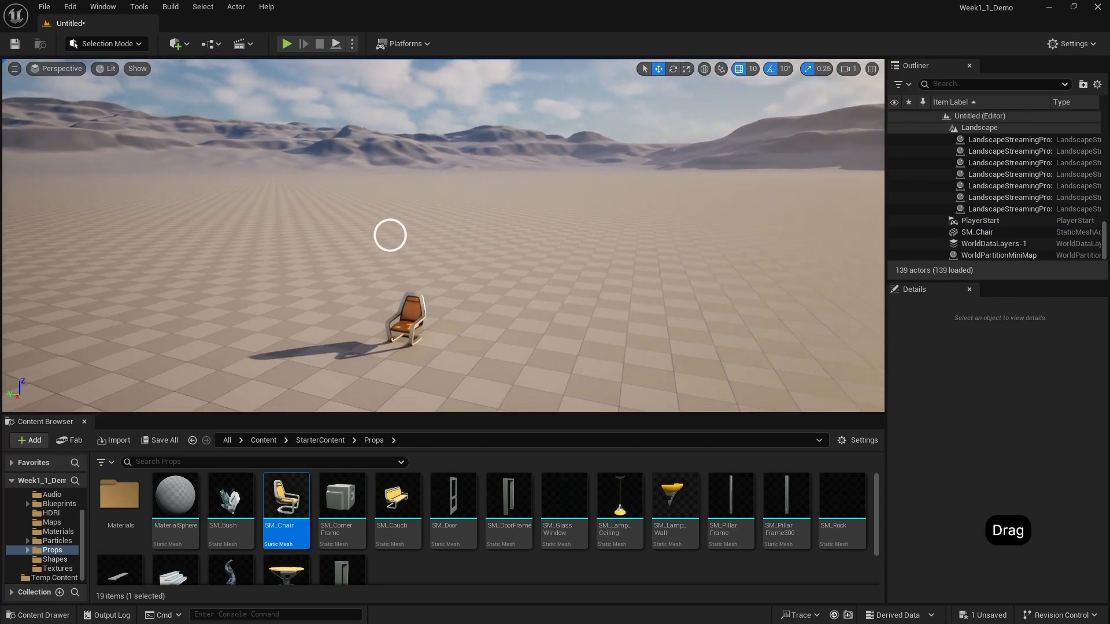
Fly the camera away from the chair across the landscape, raising the camera speed to 1.4
right_click_drag(361, 245, 372, 223)
key("w")
key("a")
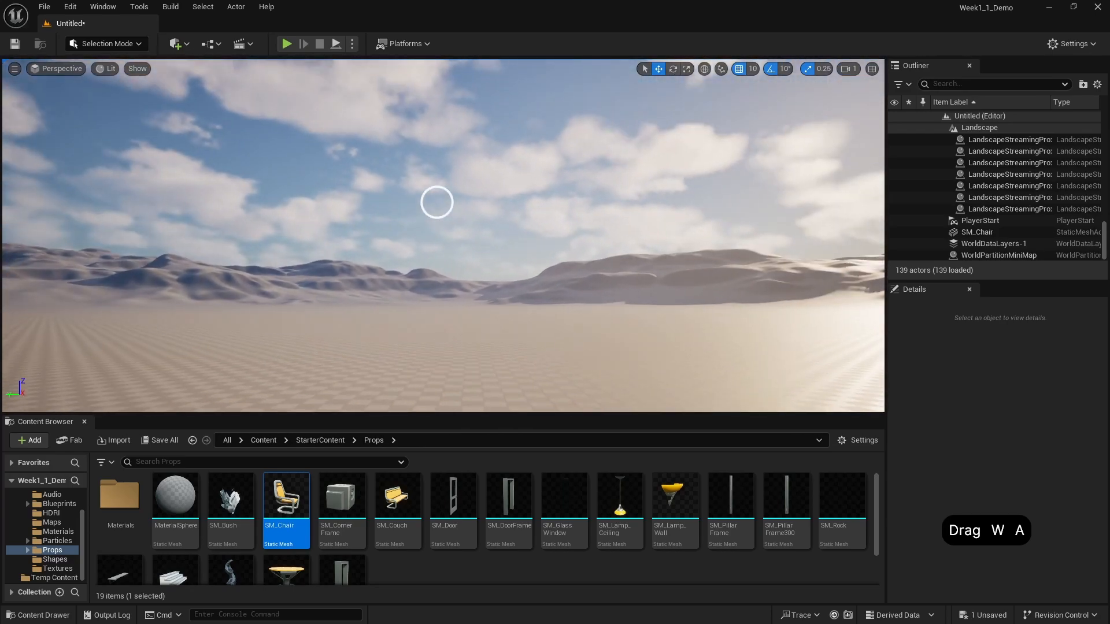
scroll(436, 203, "up", 1)
right_click_drag(437, 203, 460, 215)
scroll(460, 215, "up", 1)
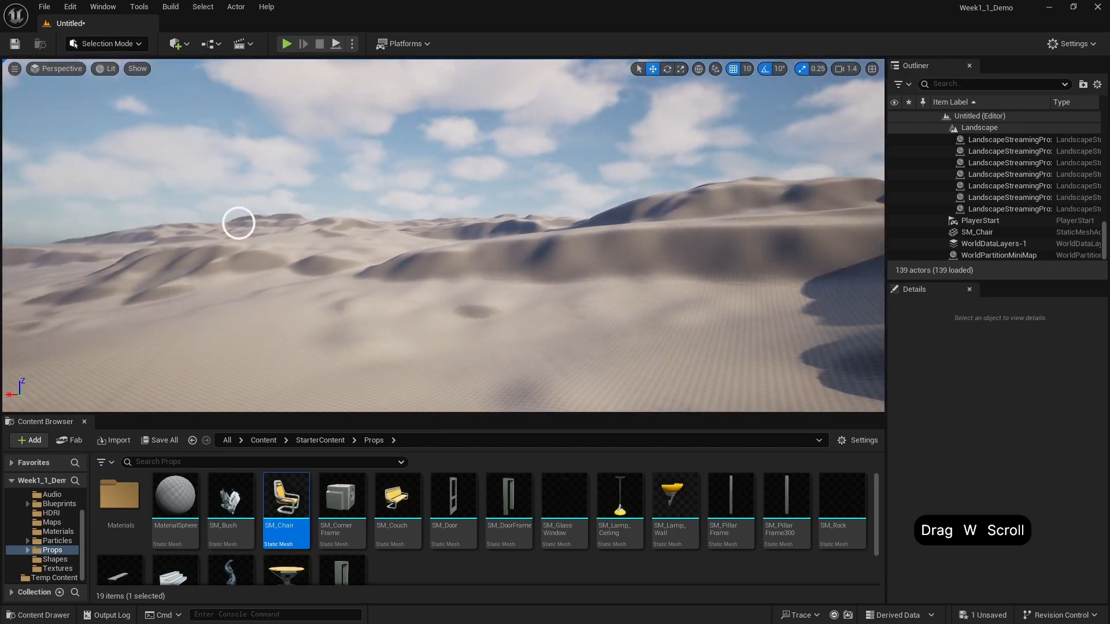
mouse_move(43, 239)
right_mouse_down()
mouse_move(27, 241)
mouse_move(44, 248)
mouse_move(55, 231)
right_mouse_up()
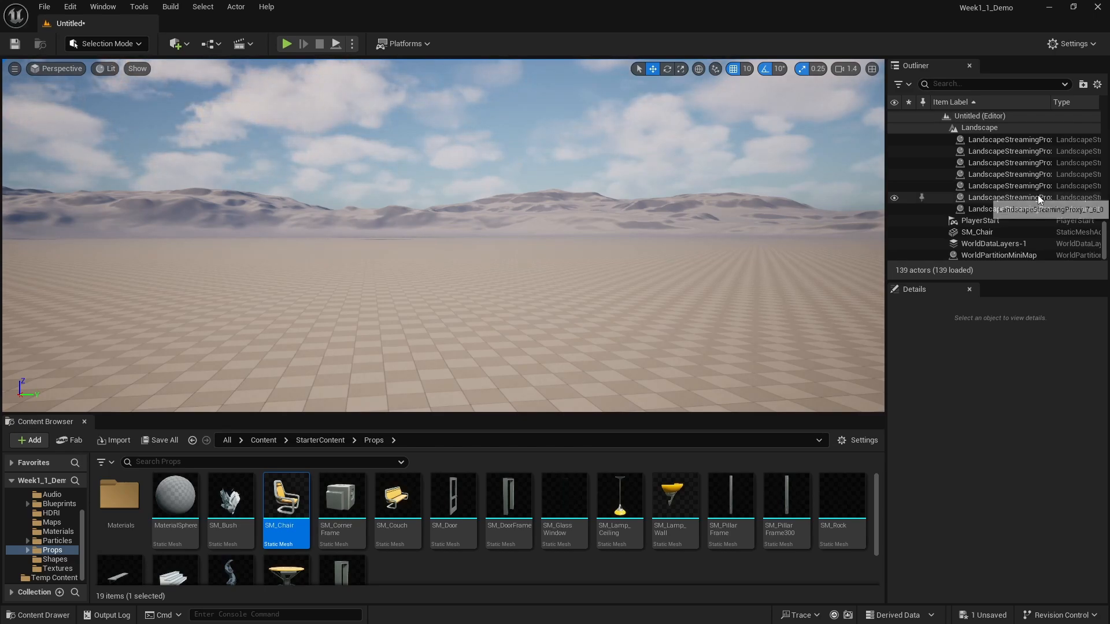
Select SM_Chair from the actor list, frame it in the viewport and orbit around to view it from the side
left_click(994, 230)
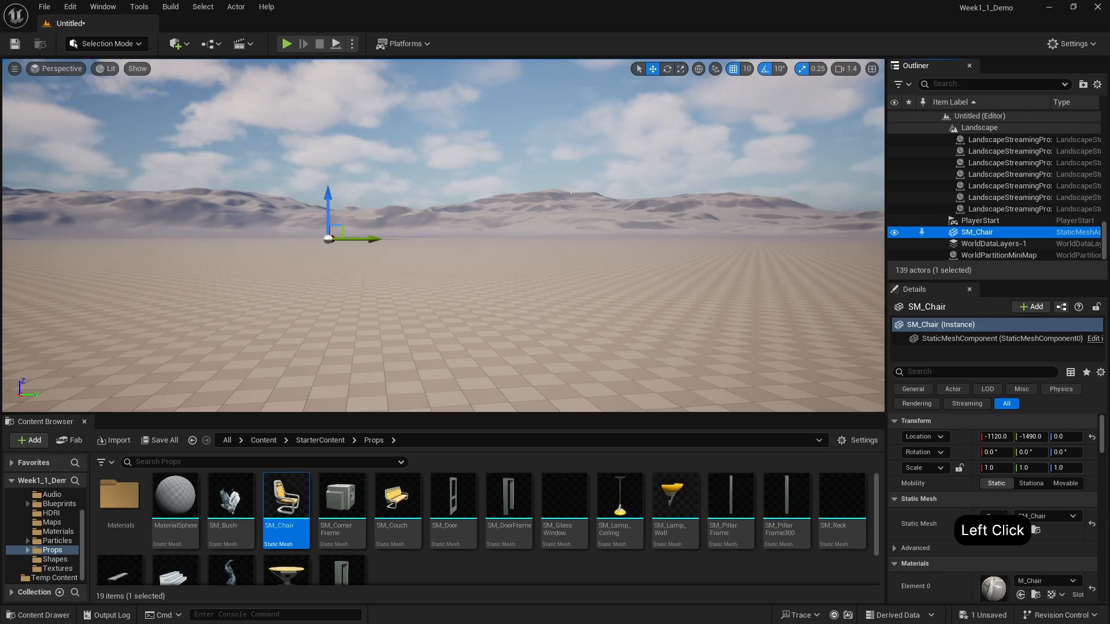
right_click_drag(572, 190, 565, 186)
key("f")
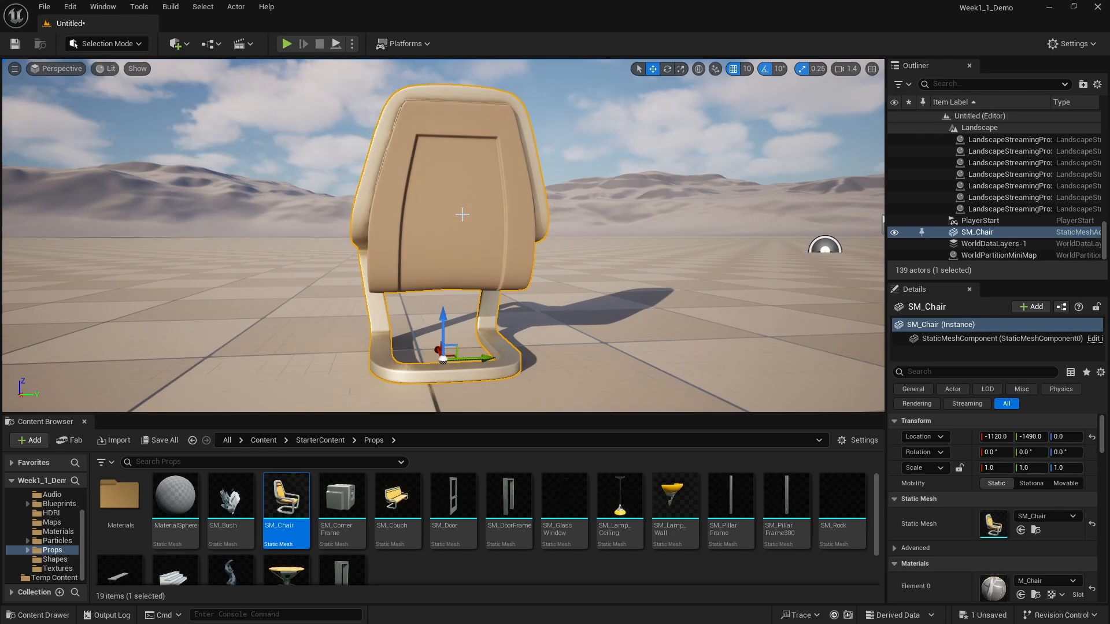
key("alt")
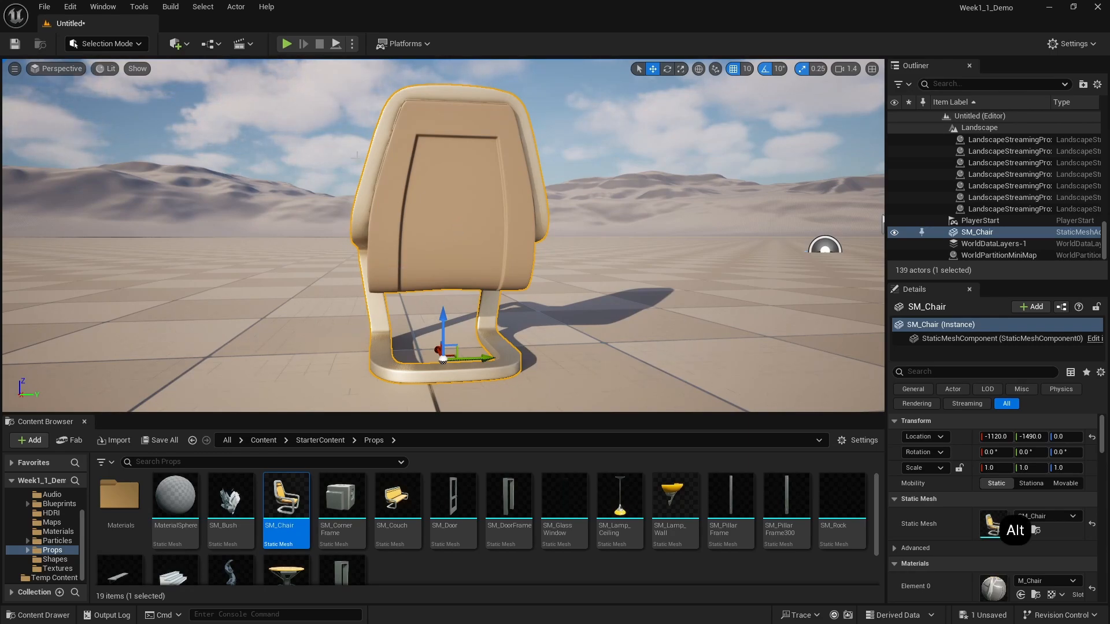
left_click_drag(324, 151, 636, 111, "alt")
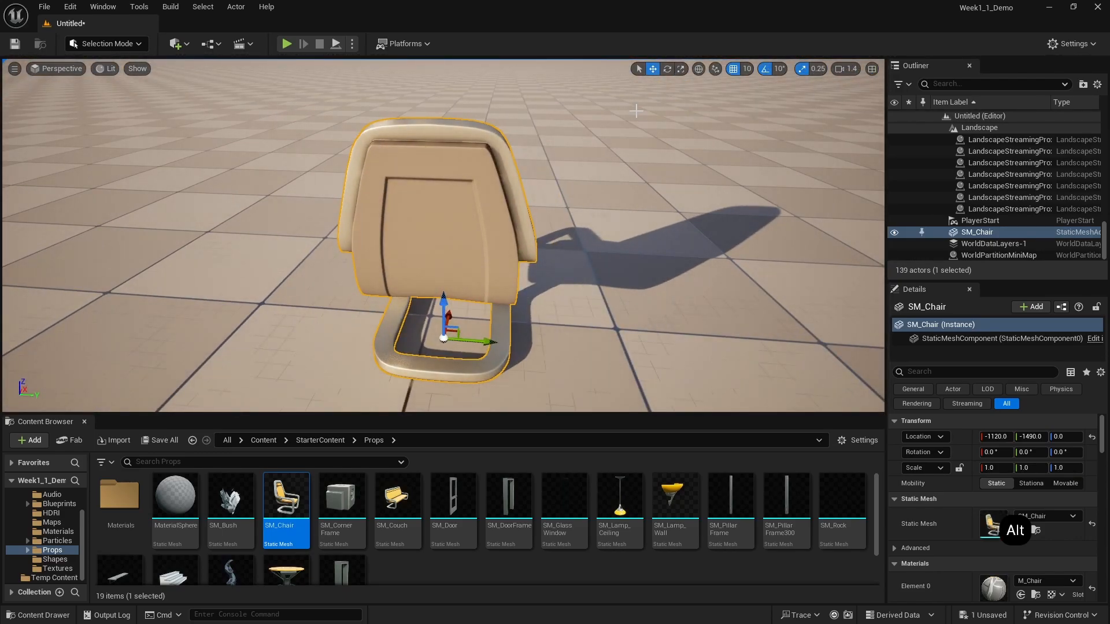
mouse_move(704, 295)
left_mouse_down("alt")
mouse_move(640, 290)
mouse_move(704, 295)
left_mouse_up("alt")
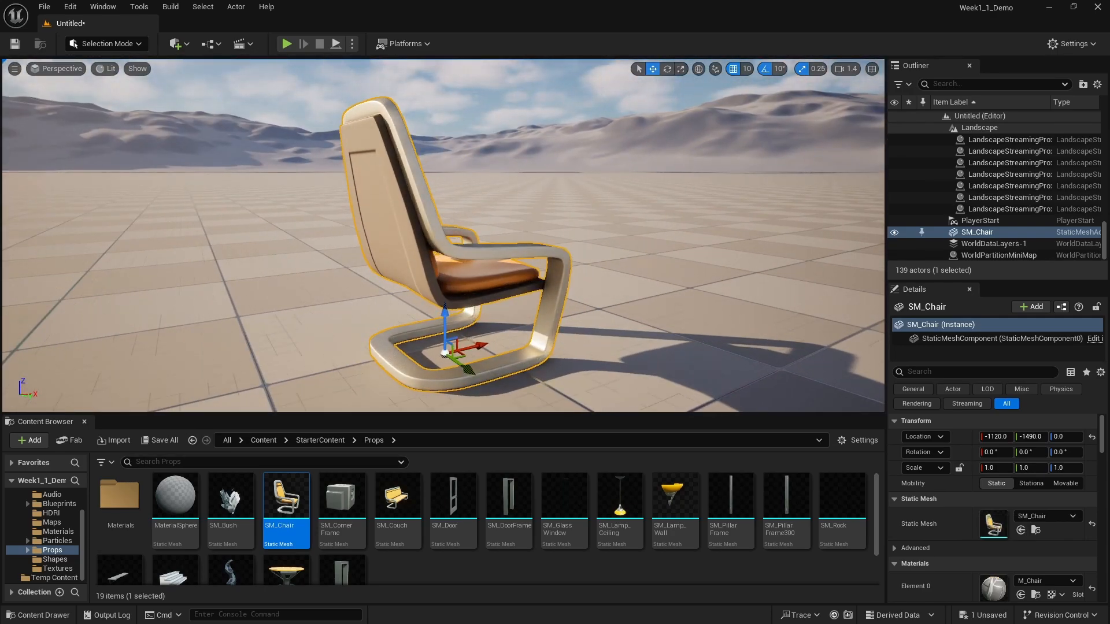
Scale the chair uniformly to 0.97 and move it across the ground to X -1081, Y -1573
left_click_drag(323, 343, 291, 342)
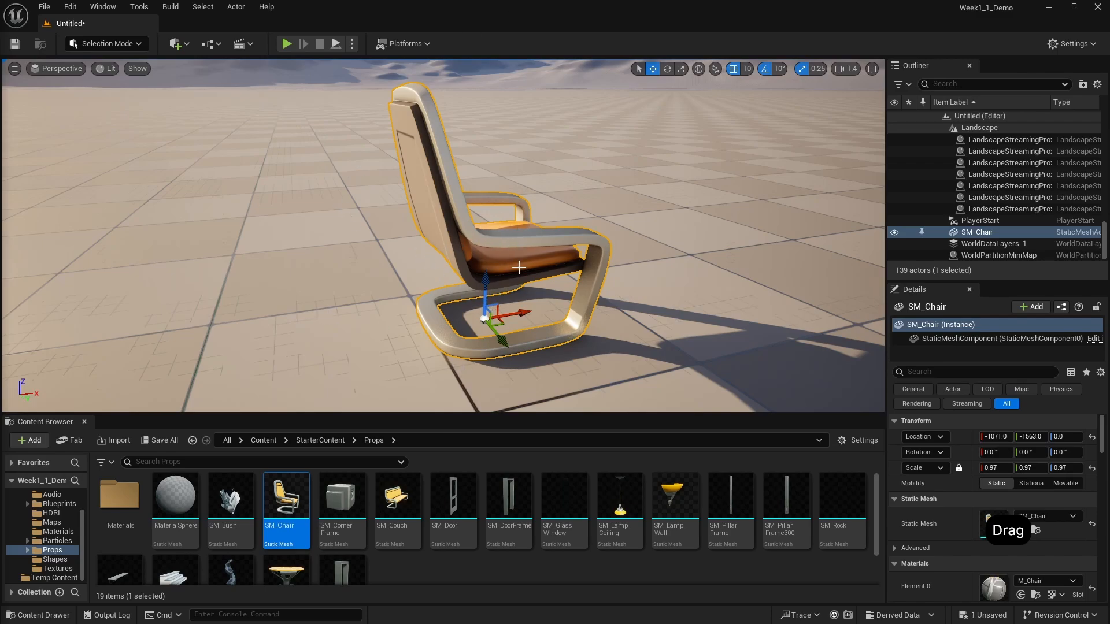
left_click(444, 297)
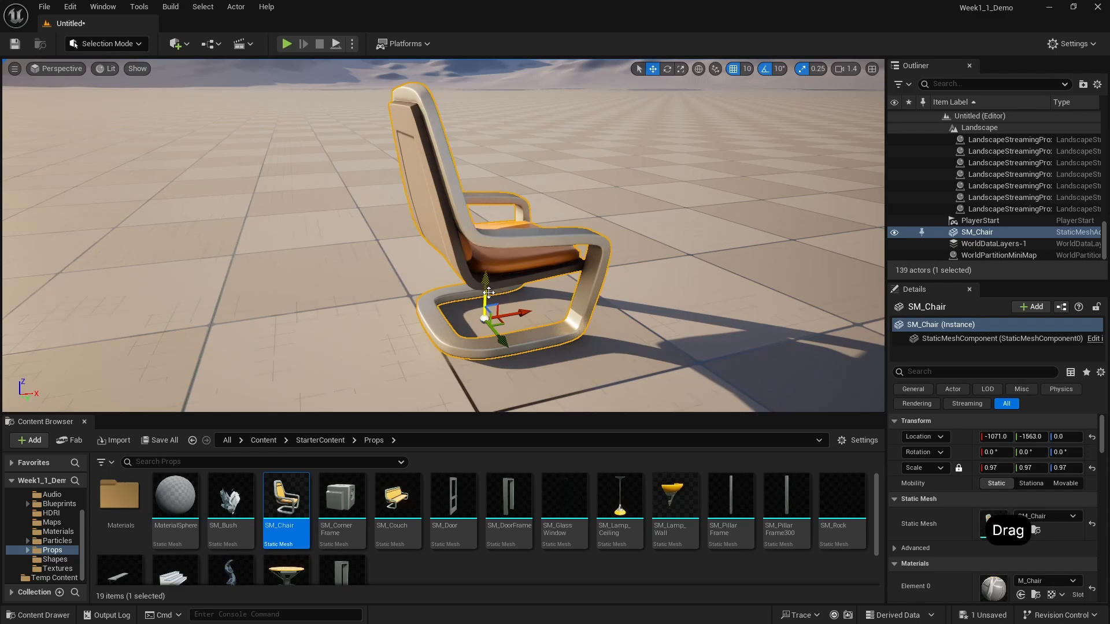
left_click_drag(489, 293, 488, 248)
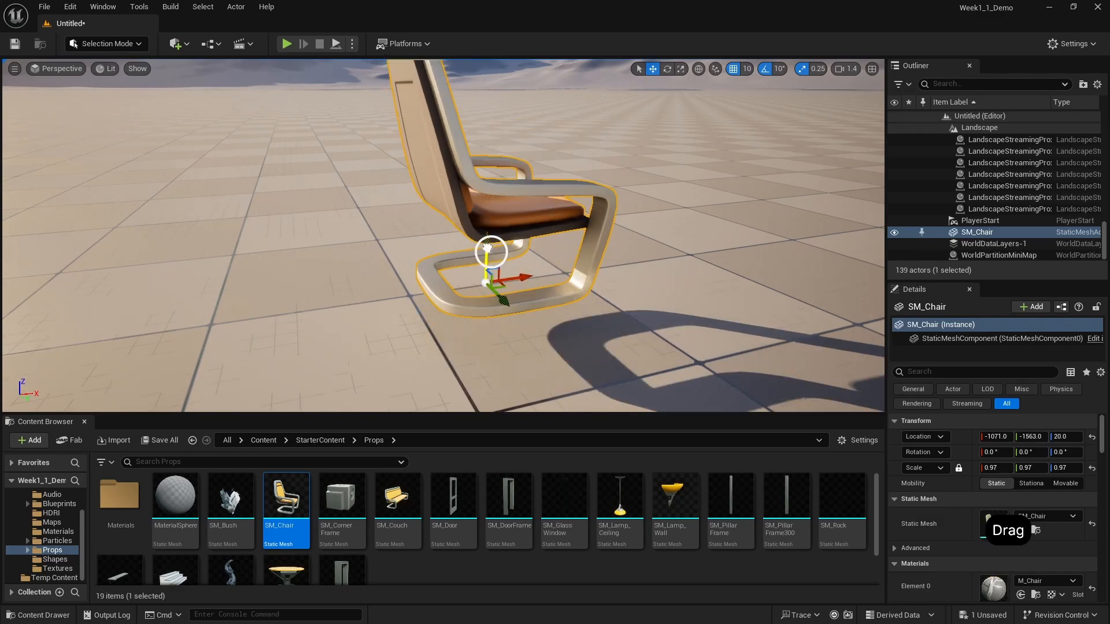
key("ctrl+z")
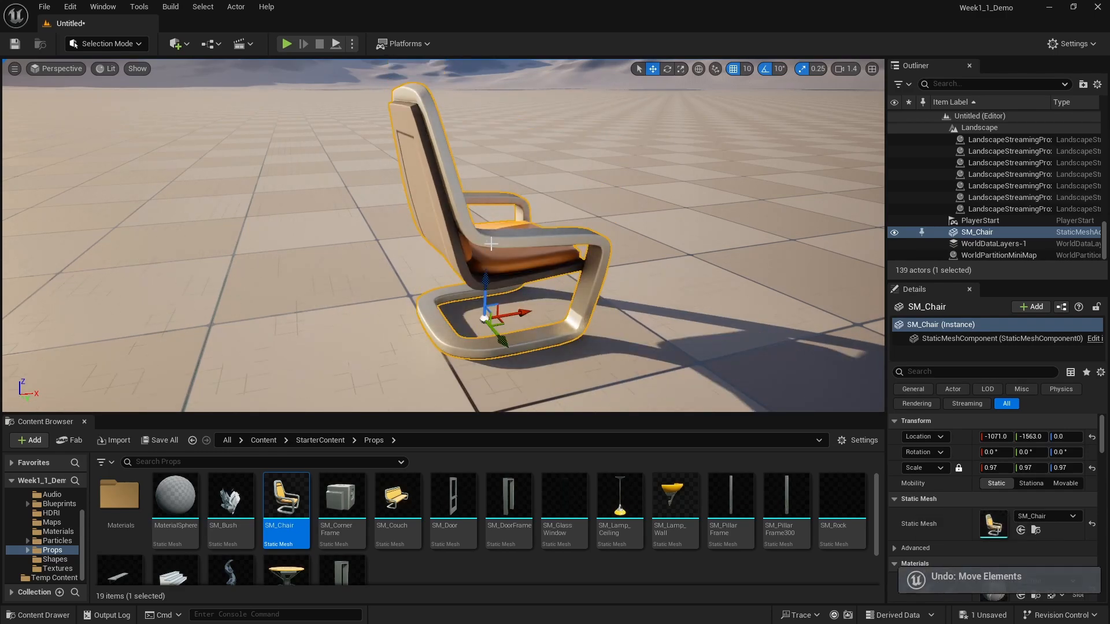
left_click_drag(514, 315, 484, 340)
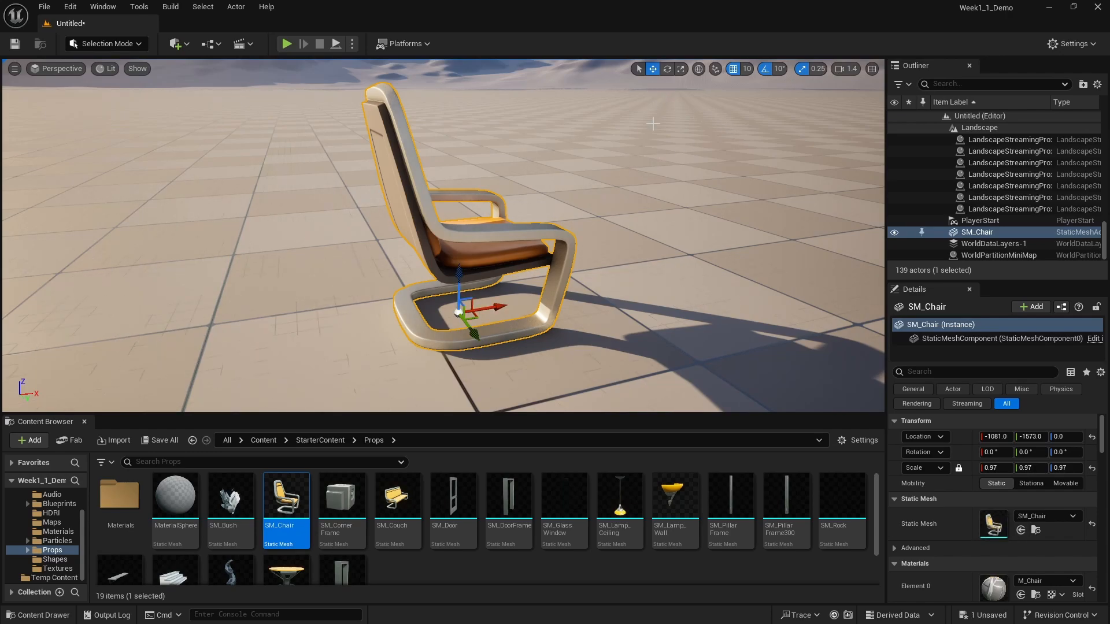
Compare the chair's translate, rotate and scale gizmos by switching repeatedly between the three transform modes
left_click(667, 69)
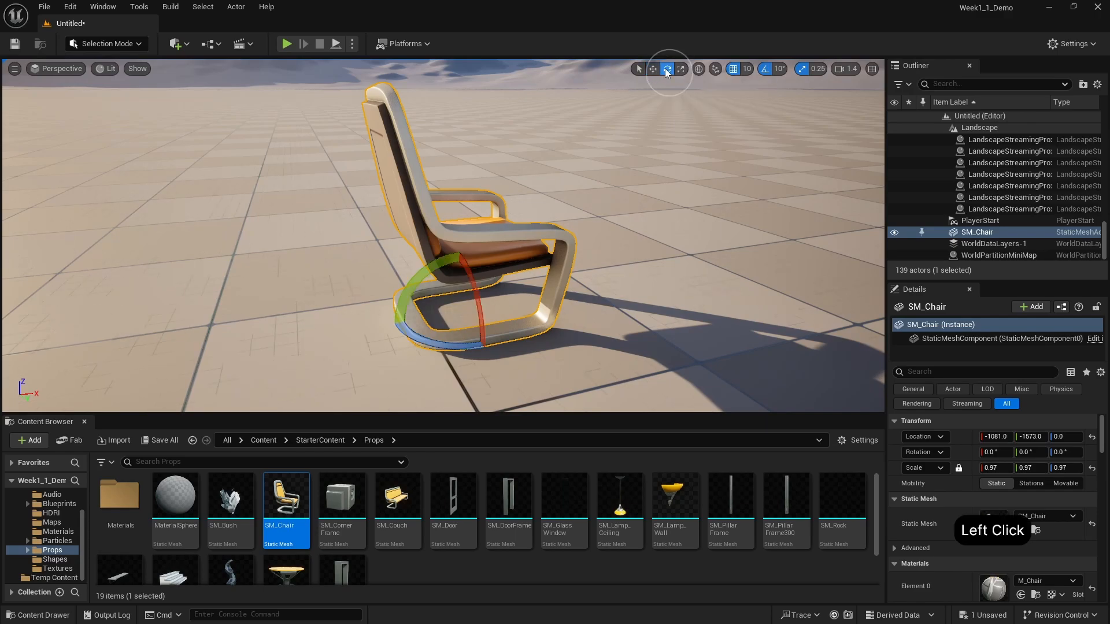
left_click(683, 68)
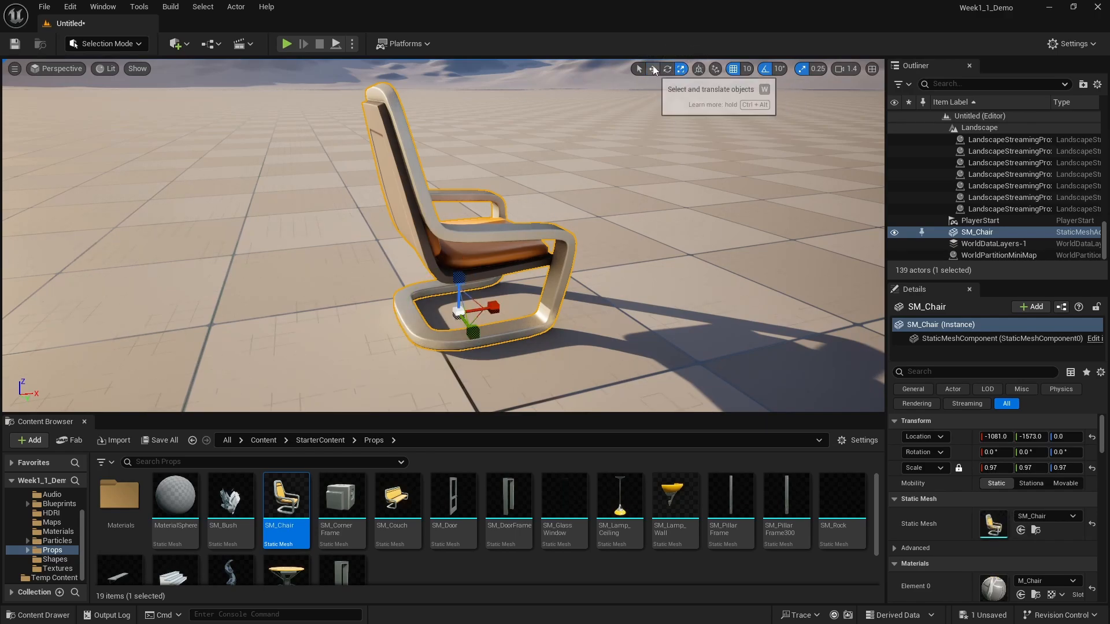
left_click(653, 69)
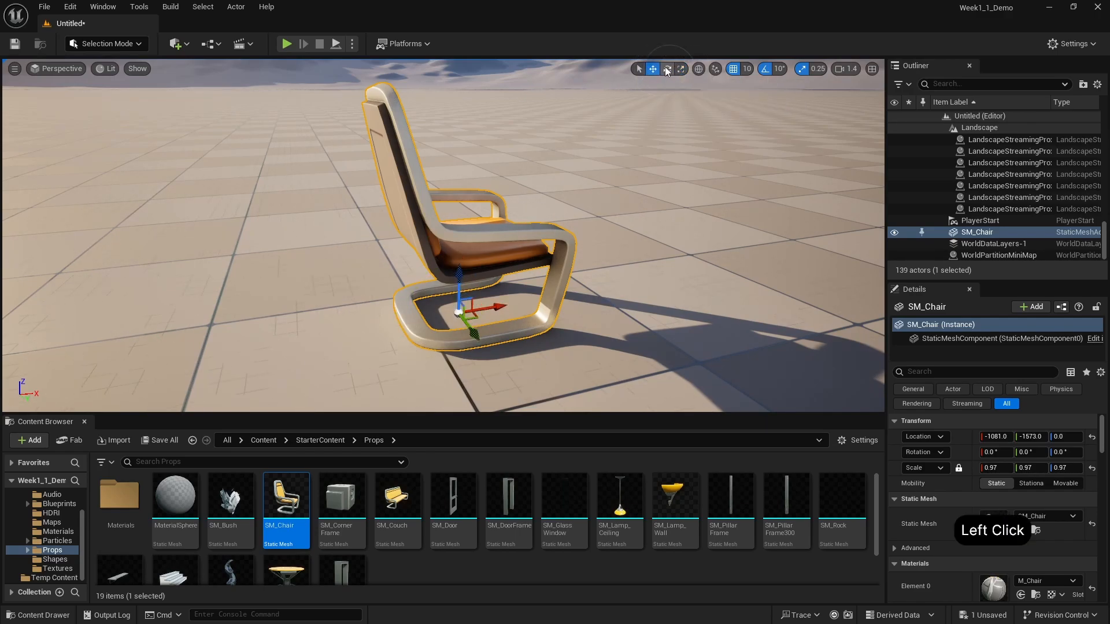
left_click(668, 69)
left_click(681, 69)
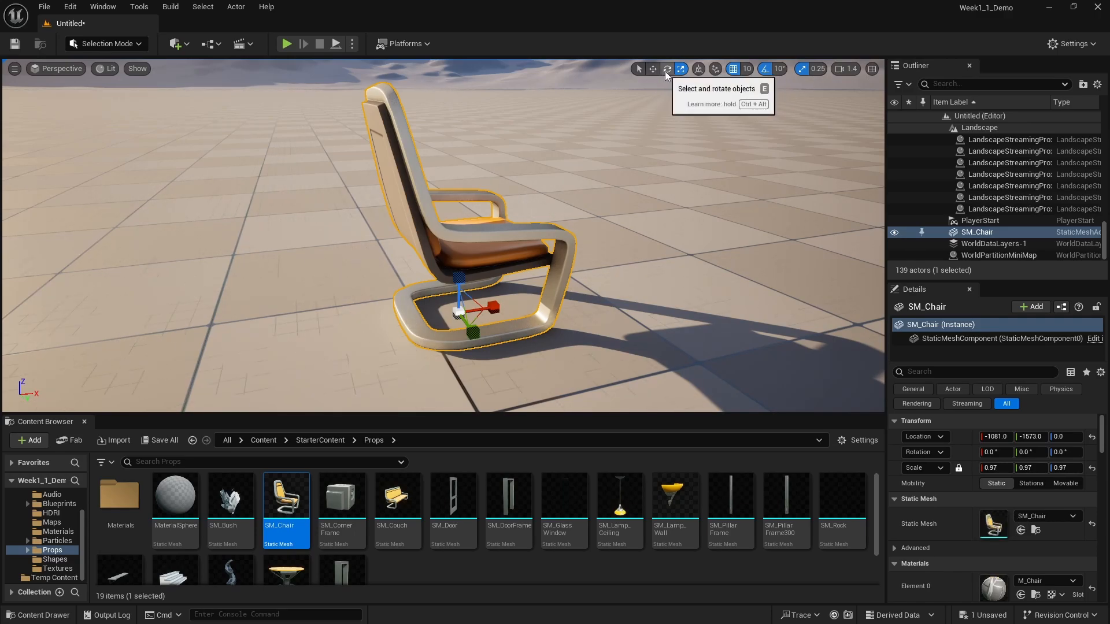
key("w")
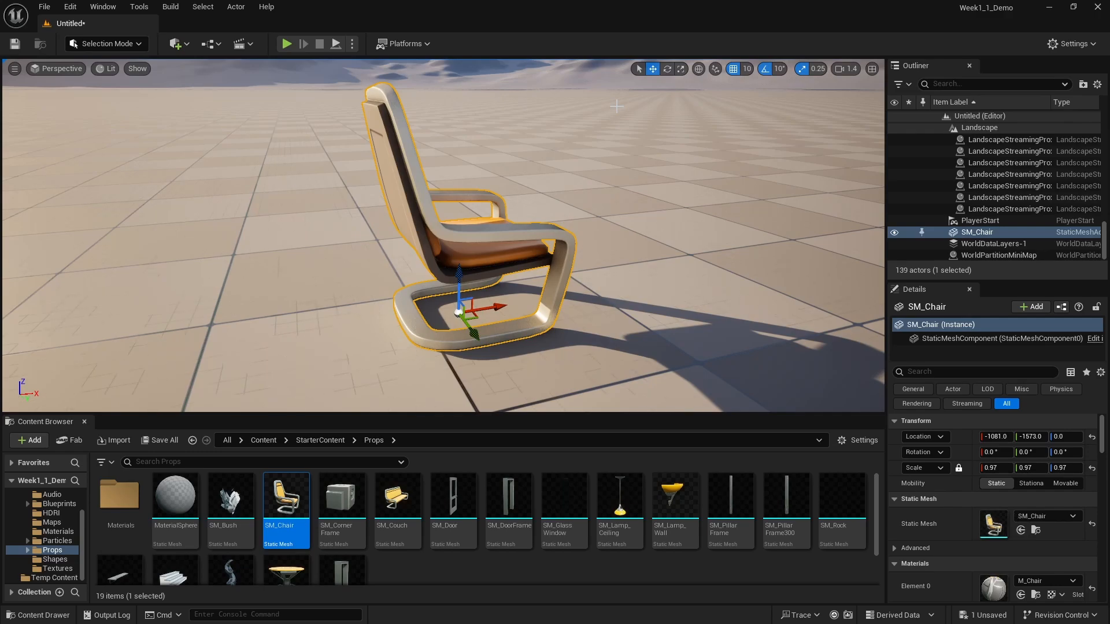
key("e")
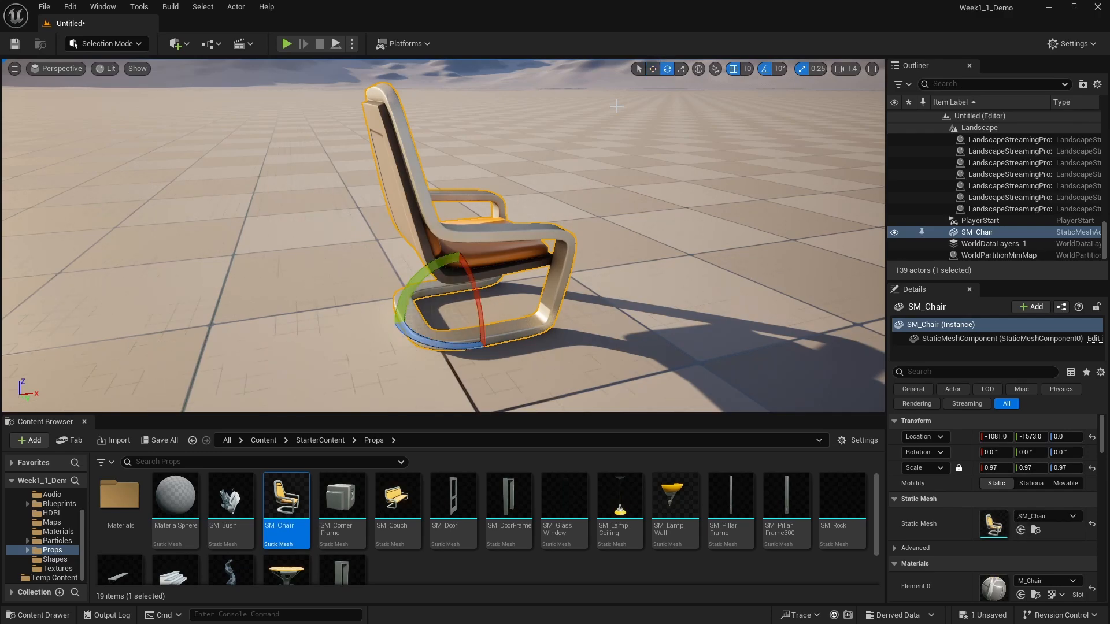
key("r")
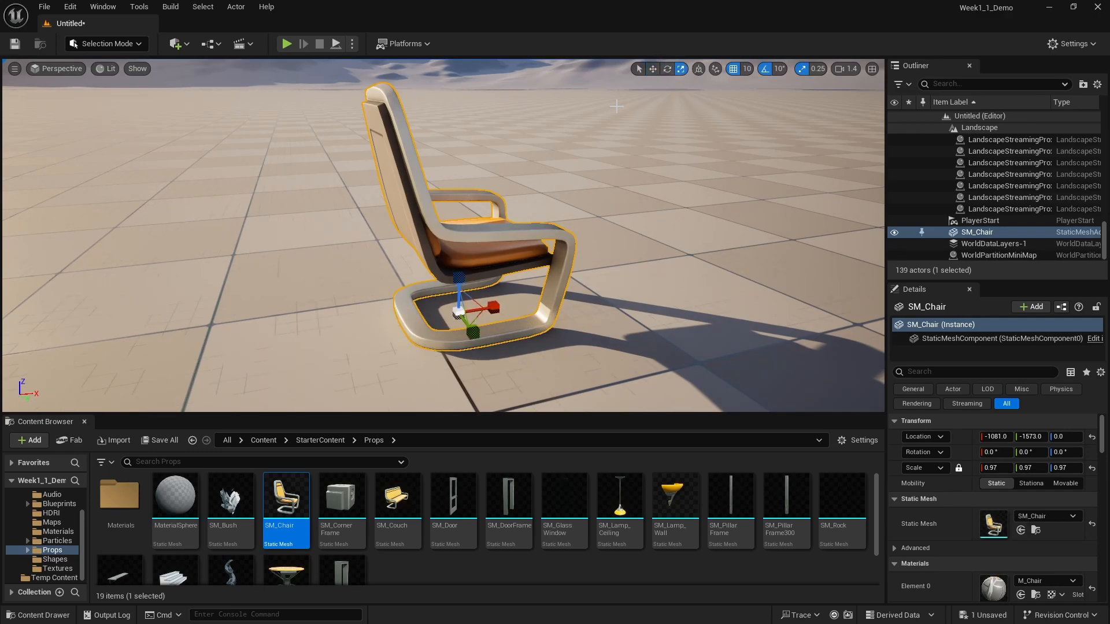
Try lifting the chair along Z and rotating it about its vertical axis, undoing each change
key("w")
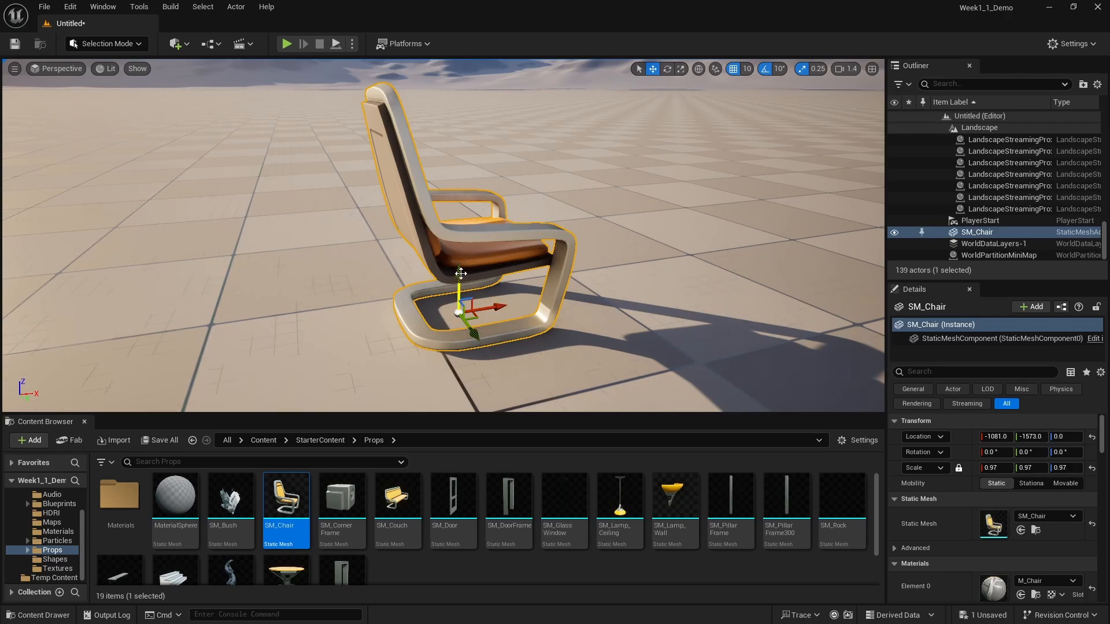
left_click_drag(460, 274, 454, 109)
mouse_move(450, 199)
left_mouse_down()
mouse_move(457, 188)
mouse_move(449, 221)
left_mouse_up()
key("ctrl+z")
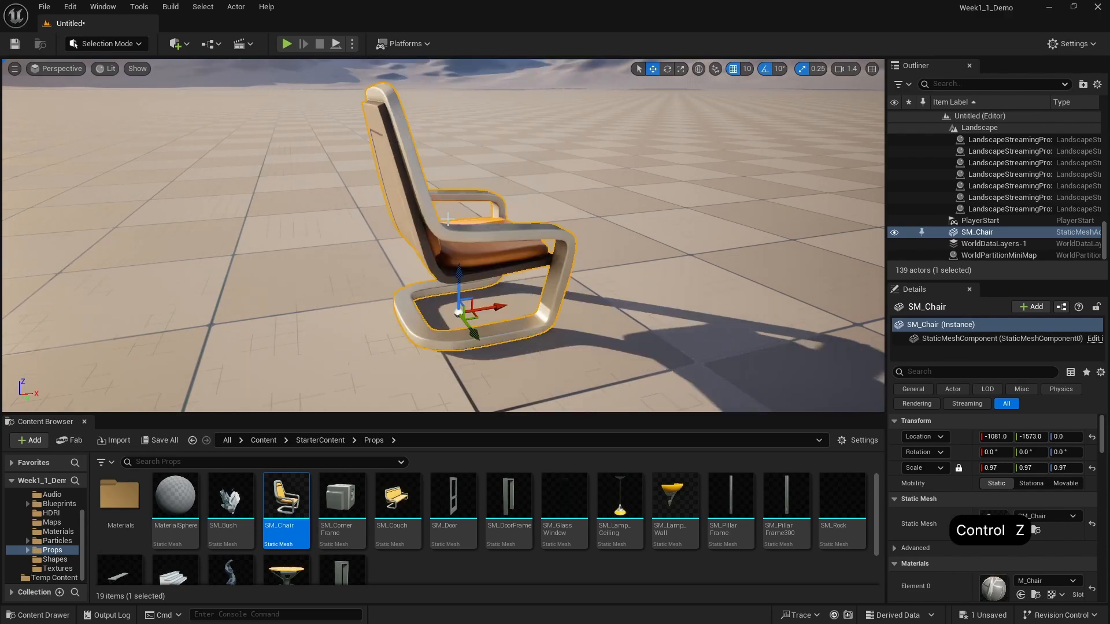
key("e")
left_click_drag(432, 340, 352, 381)
key("ctrl+z")
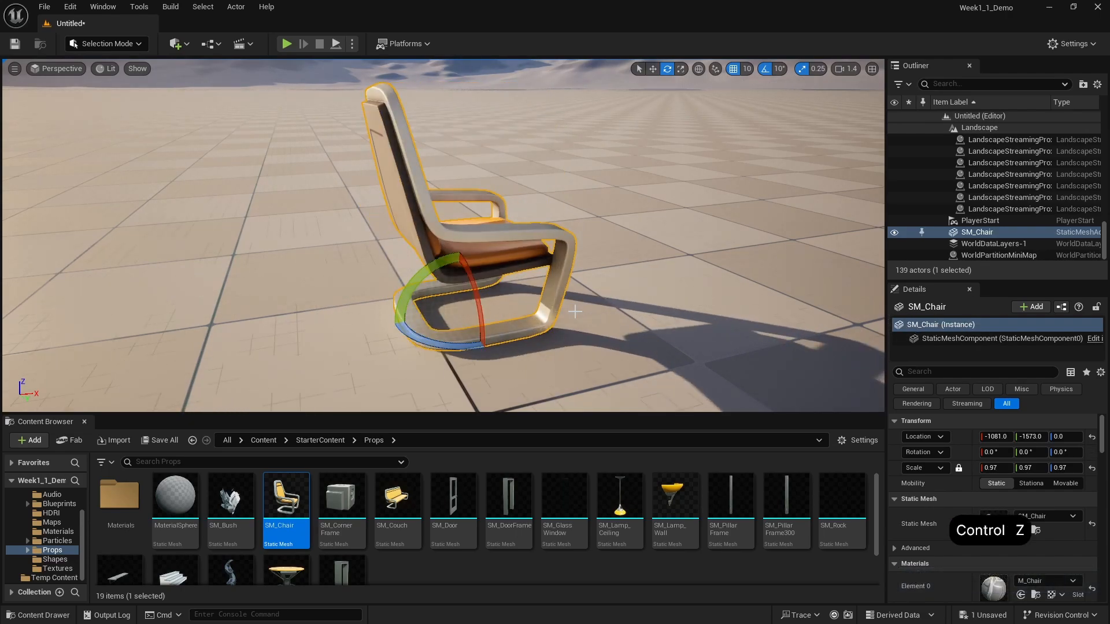
Try scaling the chair to 2.85 along X, then to about 1.32 along X and Z together, undoing each change
key("r")
left_click_drag(492, 307, 622, 285)
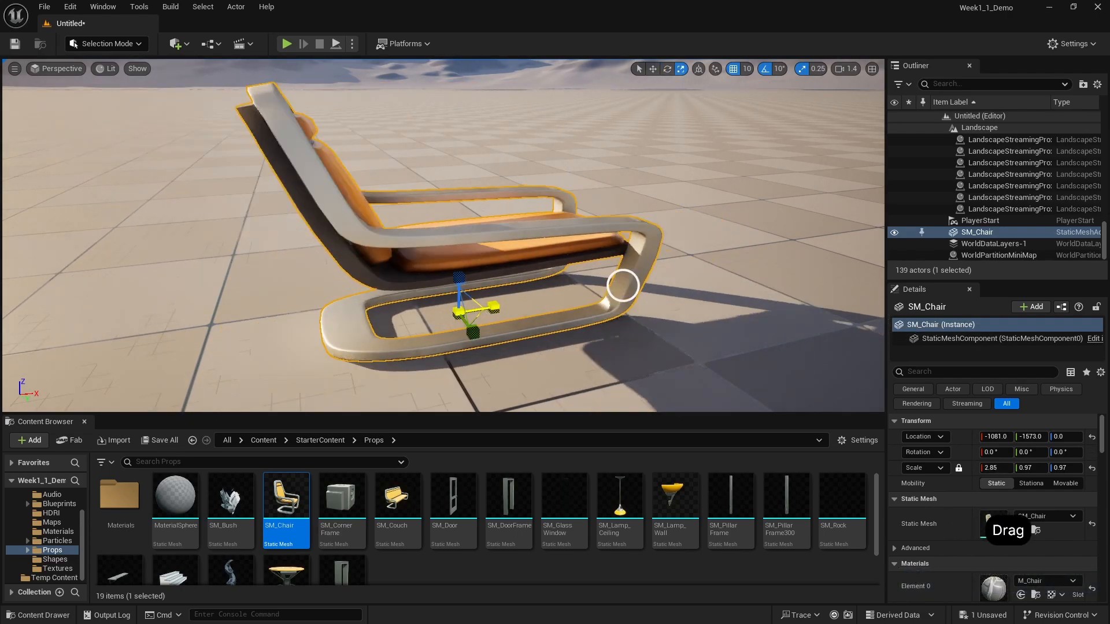
key("ctrl+z")
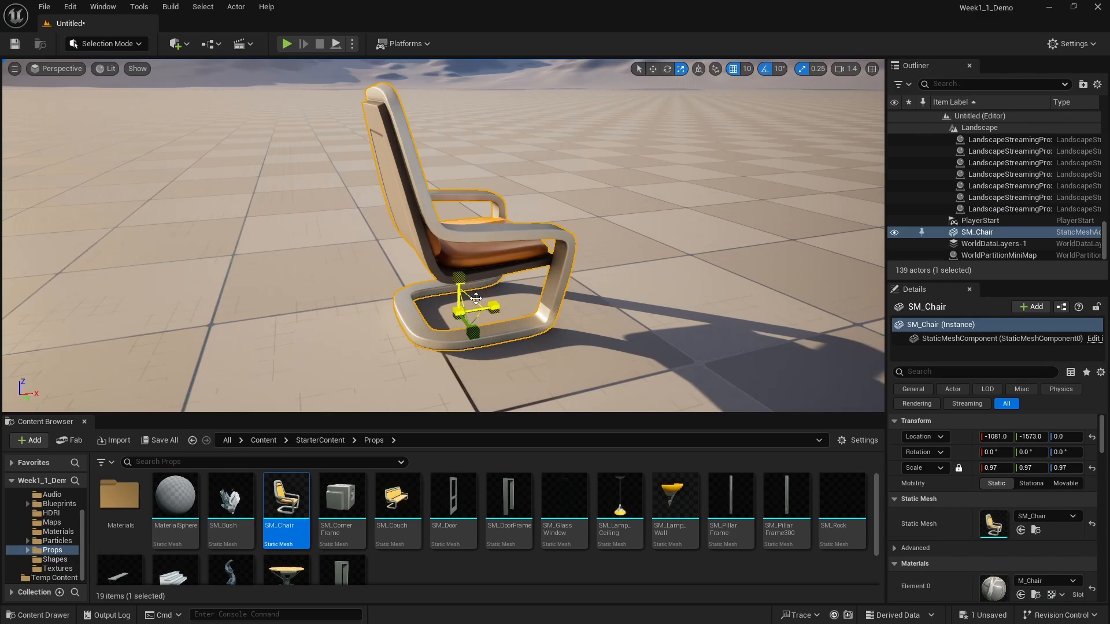
mouse_move(476, 297)
left_mouse_down()
mouse_move(424, 303)
mouse_move(526, 265)
mouse_move(461, 280)
mouse_move(481, 293)
left_mouse_up()
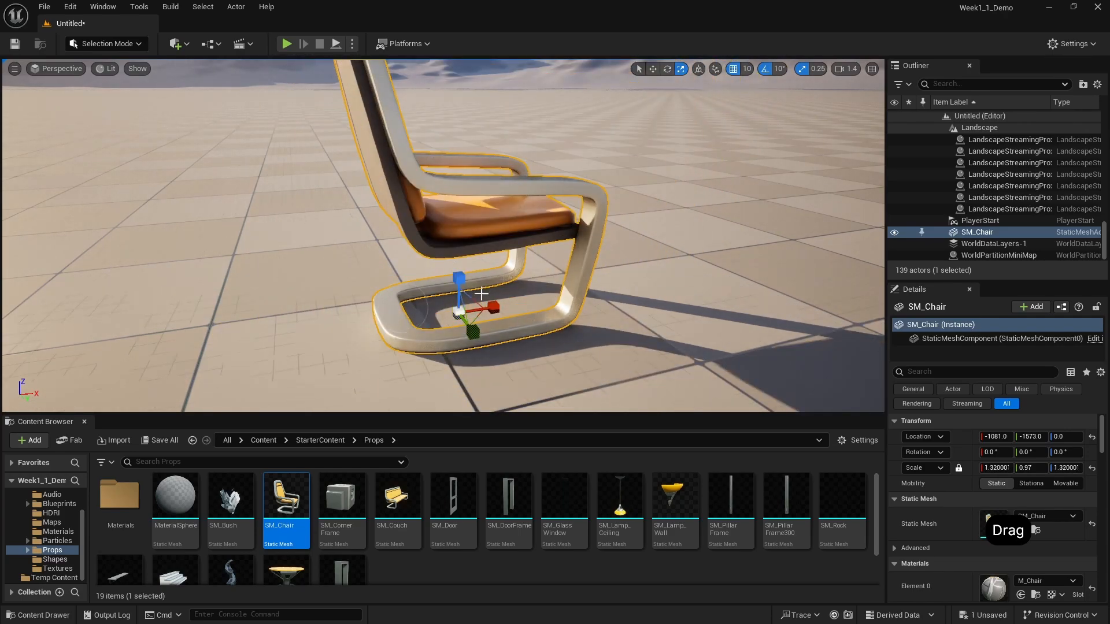
key("ctrl+z")
Try moving the chair freely along several axes at once with the translate gizmo's centre, and undo the move
key("q")
key("w")
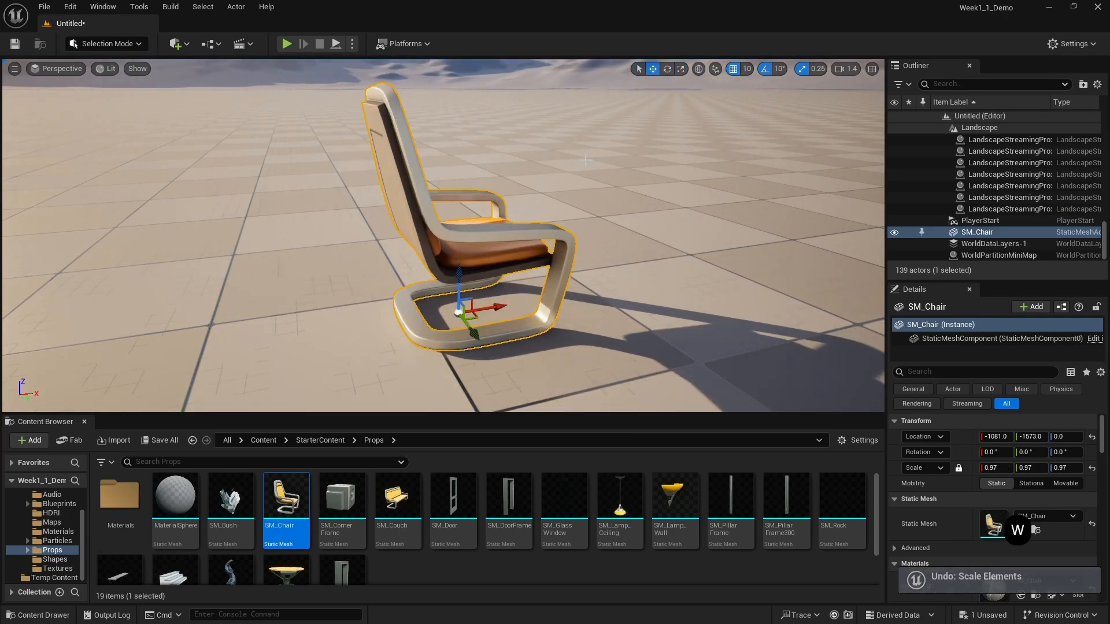
mouse_move(459, 310)
left_mouse_down()
mouse_move(553, 236)
mouse_move(556, 317)
mouse_move(518, 307)
mouse_move(497, 328)
mouse_move(689, 218)
mouse_move(469, 273)
mouse_move(448, 305)
mouse_move(476, 322)
left_mouse_up()
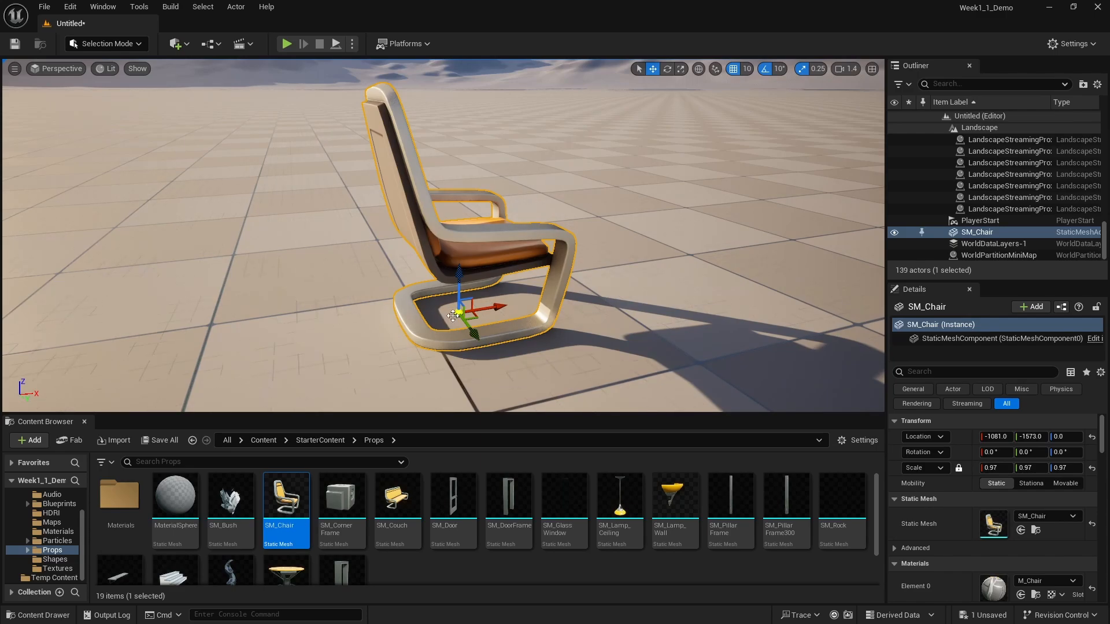
left_click_drag(453, 315, 516, 285)
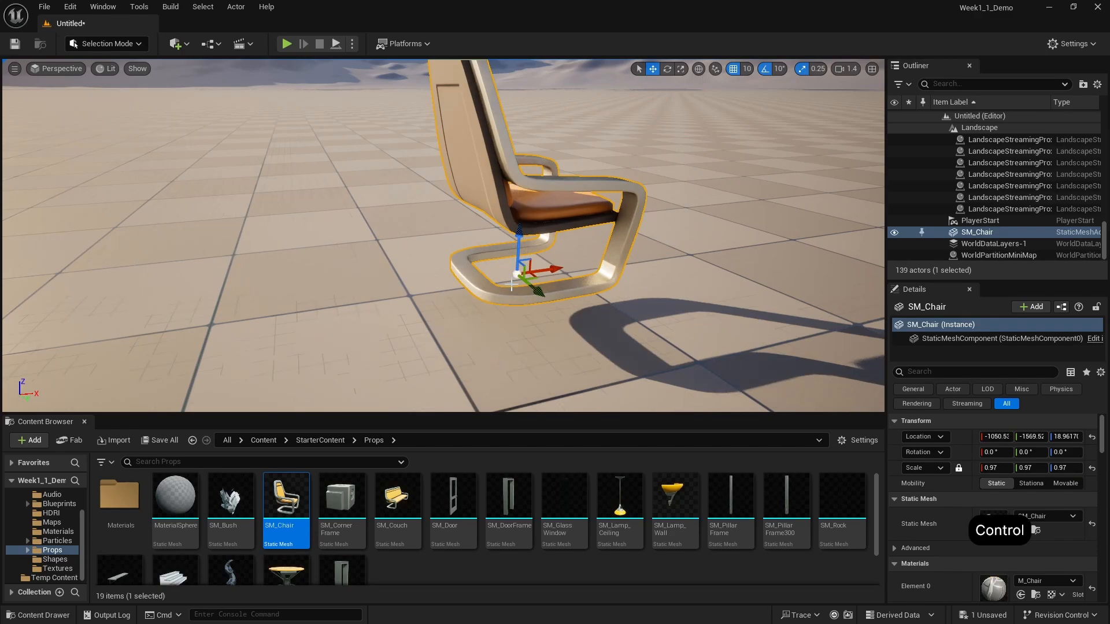
key("ctrl+z")
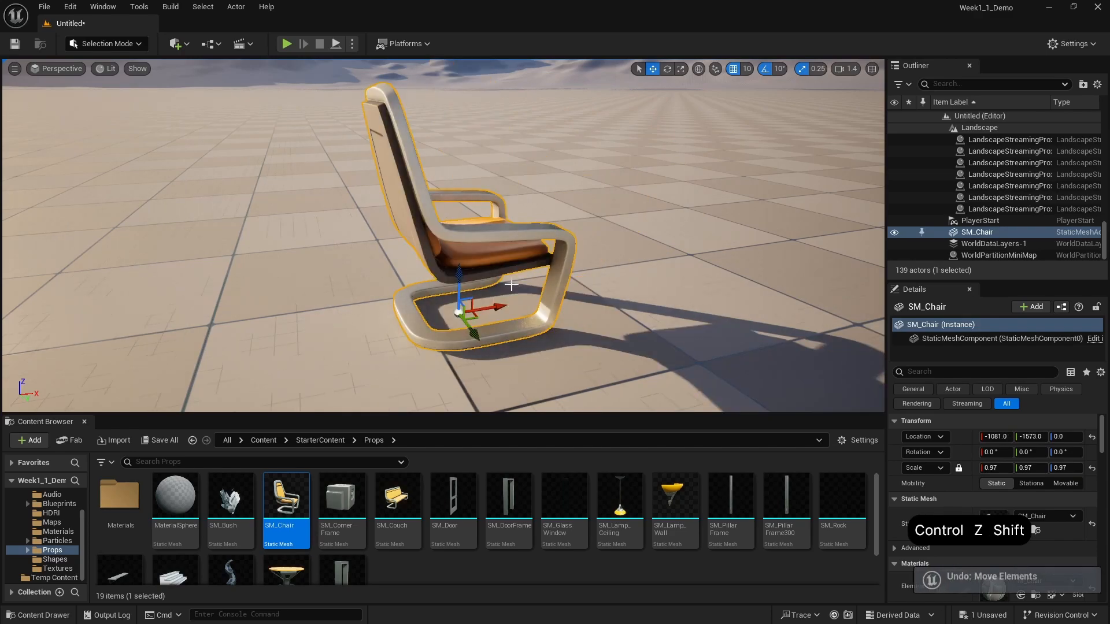
Scale the chair uniformly on all axes to about 0.85
left_click(681, 68)
left_click_drag(460, 312, 380, 353)
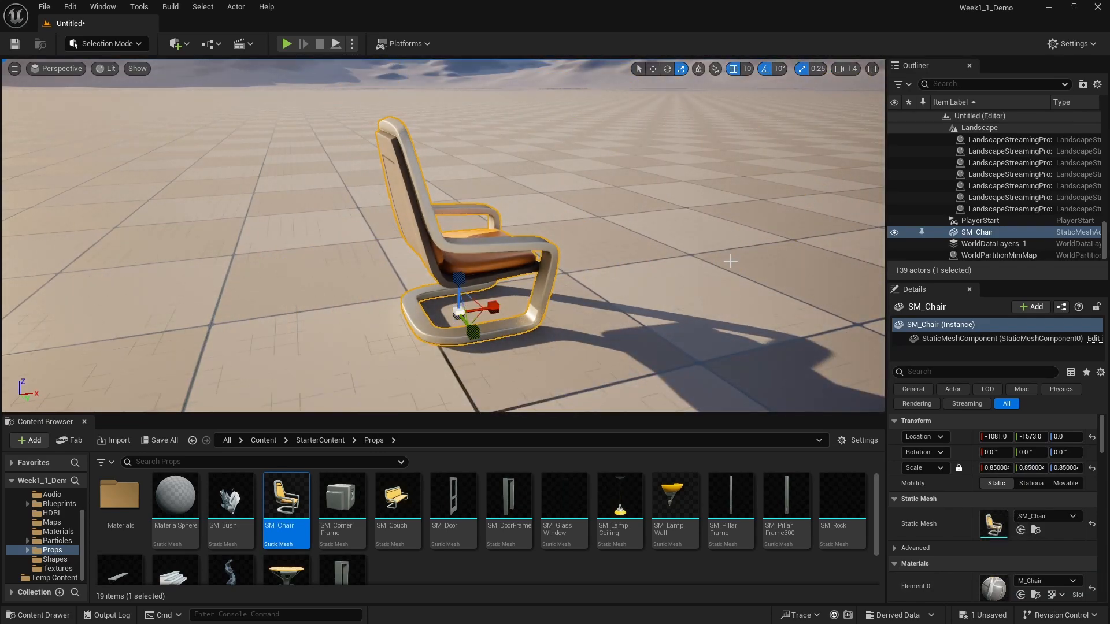
Set the chair's X location to 1000 and focus the viewport on it
scroll(1000, 449, "up", 1)
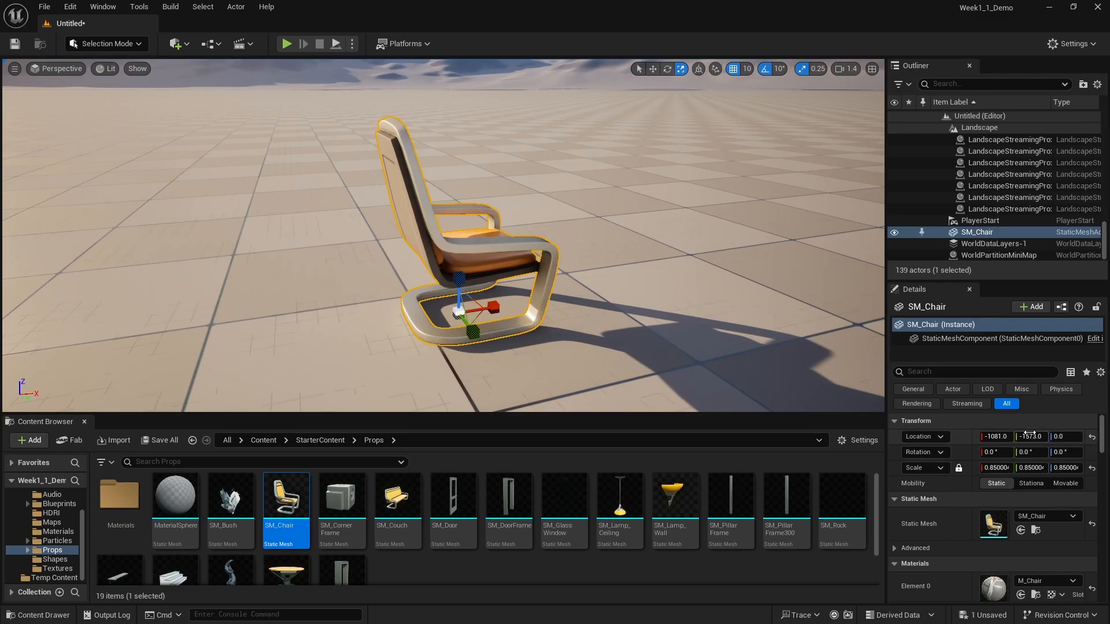
left_click(991, 439)
left_click_drag(991, 443, 526, 419)
left_click(991, 437)
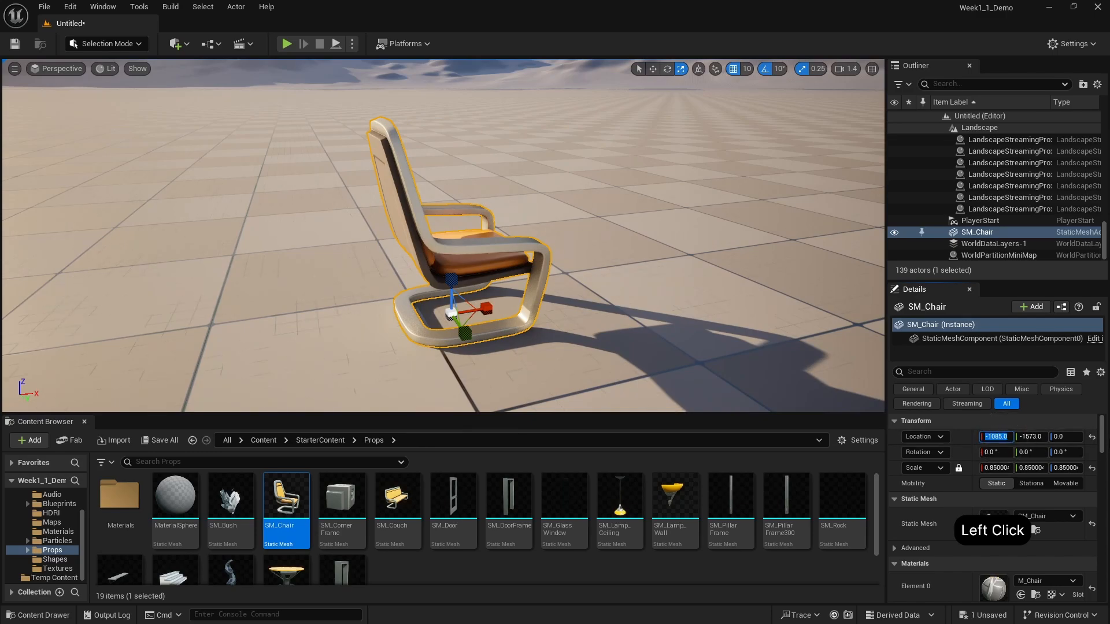
type("1000")
key("Return")
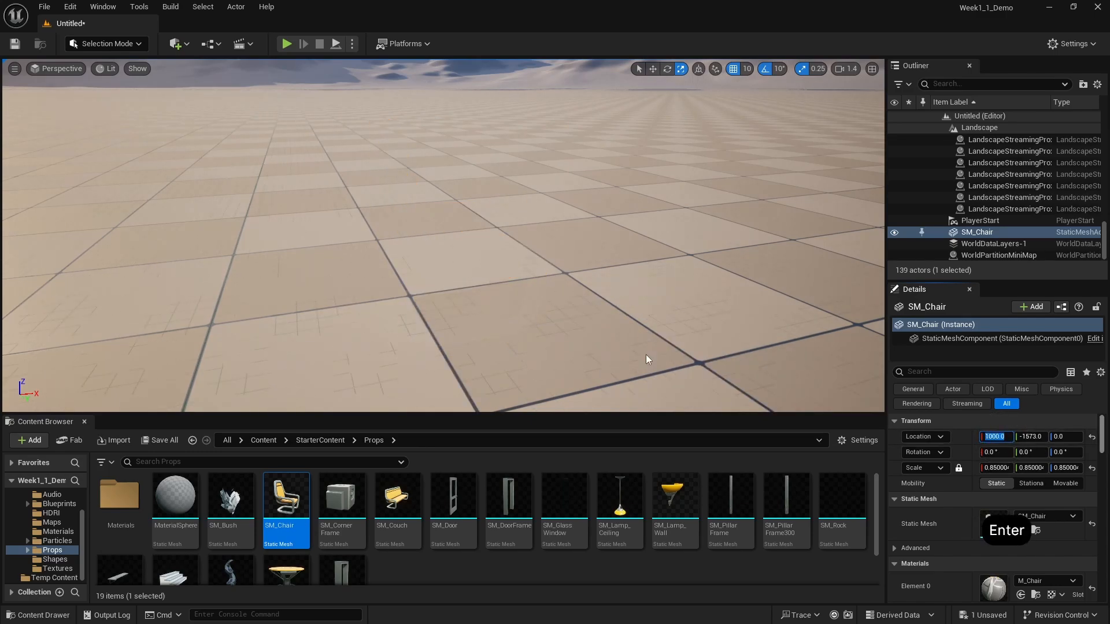
right_click(535, 287)
key("f")
left_click_drag(570, 247, 533, 213, "alt")
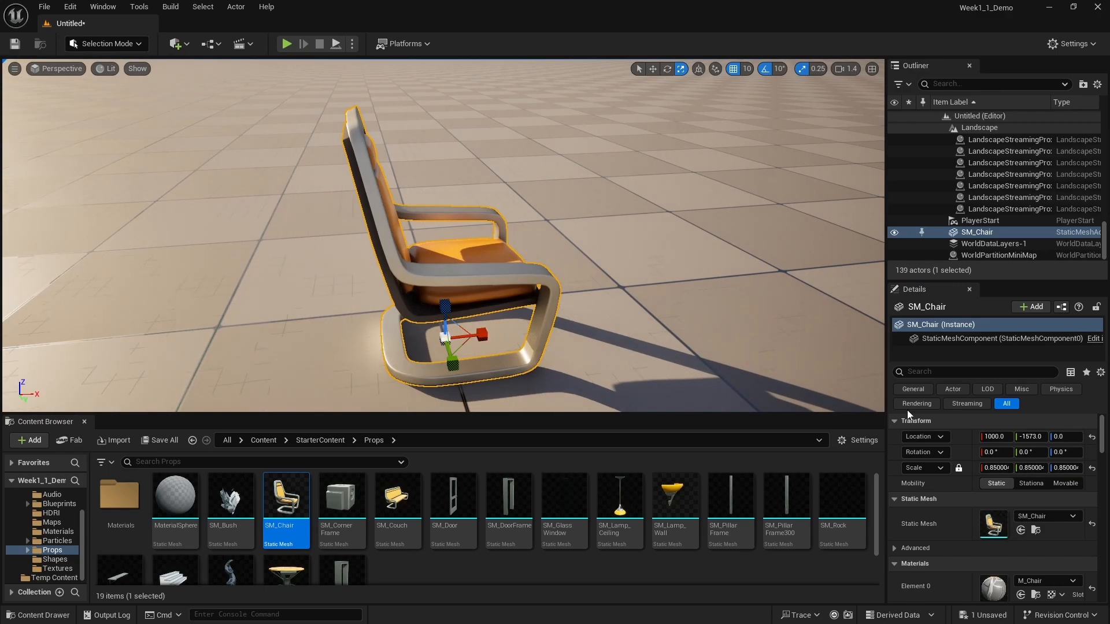
Try scaling the chair with the scale ratio unlocked, undo it, and relock the ratio with a uniform scale of 0.7075
left_click(958, 468)
mouse_move(983, 468)
left_mouse_down()
mouse_move(1099, 468)
mouse_move(992, 469)
left_mouse_up()
key("ctrl+z")
left_click(959, 467)
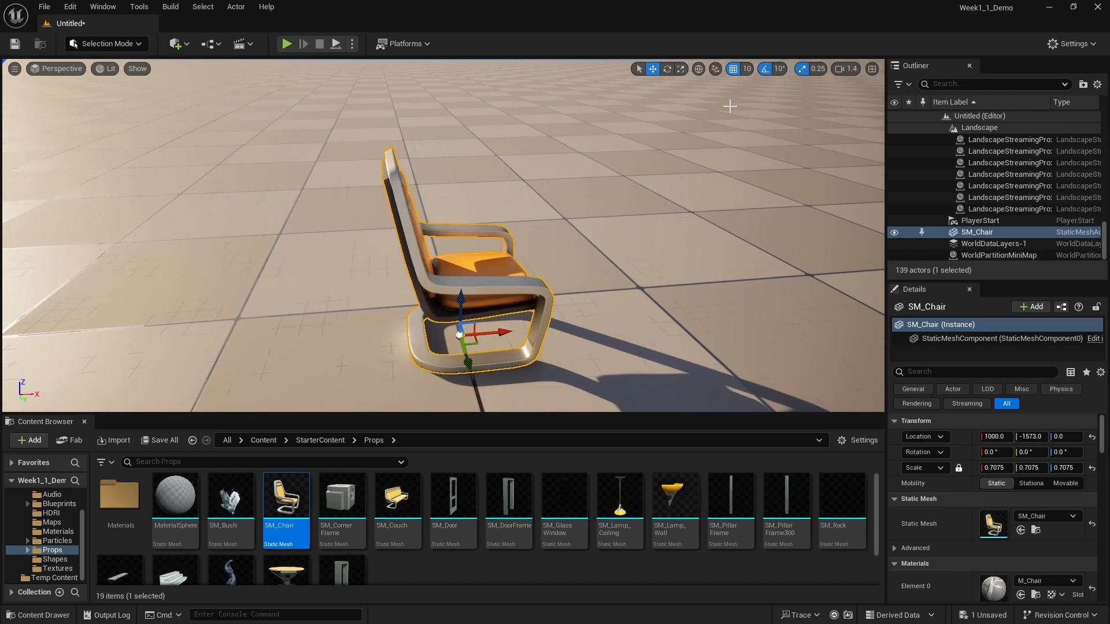
Move the chair freely to about X 977.6, Y -1583.8 with position grid snapping off, and turn snapping back on
left_click(734, 69)
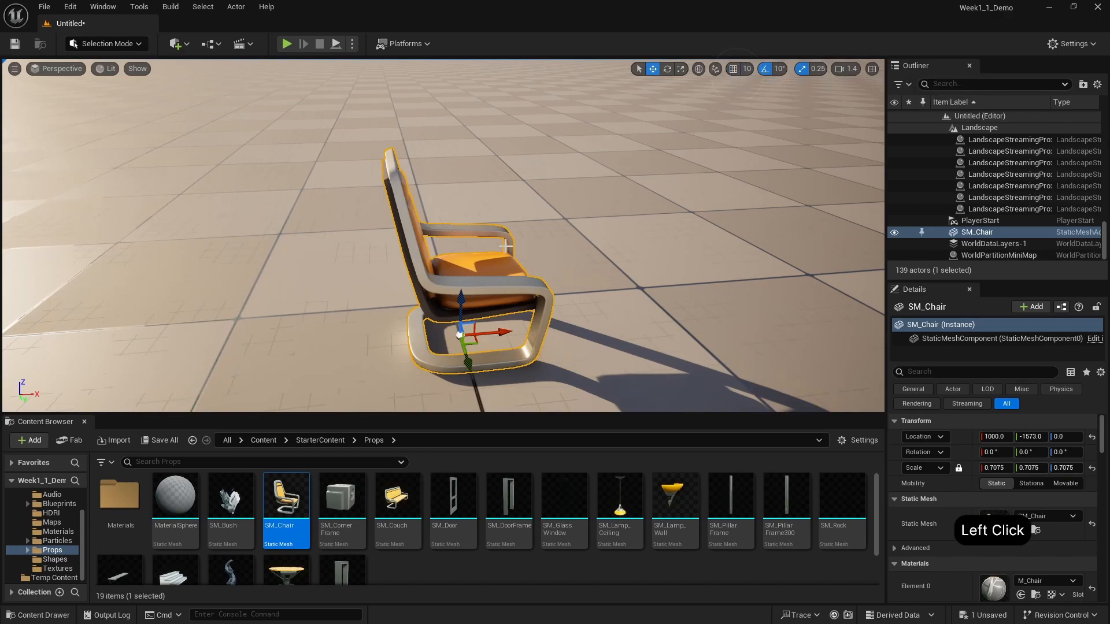
left_click_drag(472, 355, 408, 326)
left_click(732, 69)
Set the position grid snap size to 50 and try moving the chair along X
left_click(747, 70)
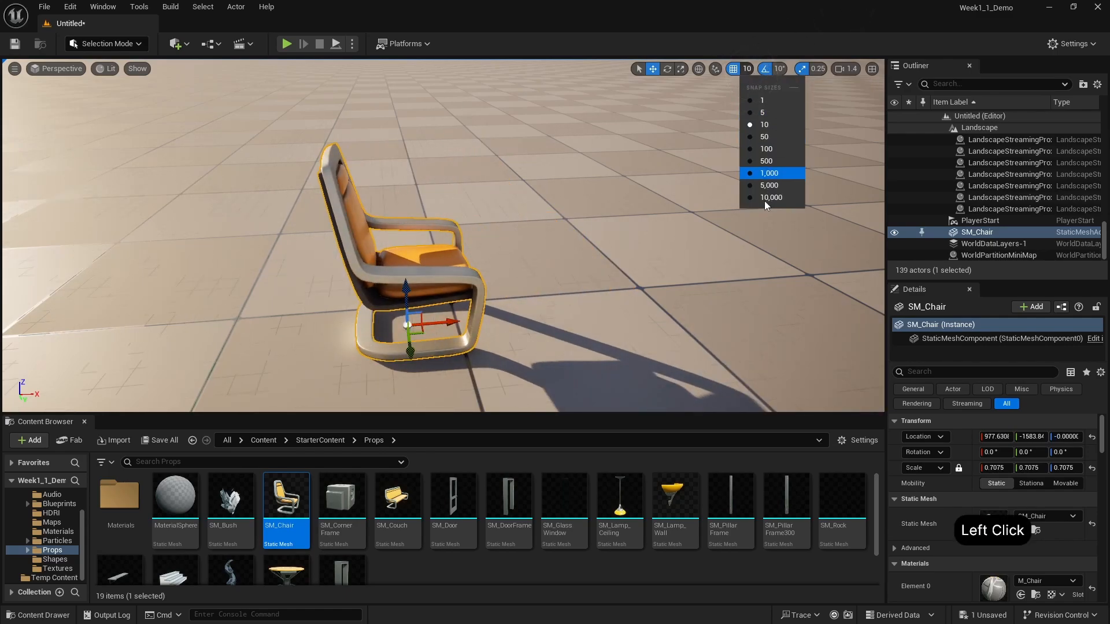
left_click(764, 137)
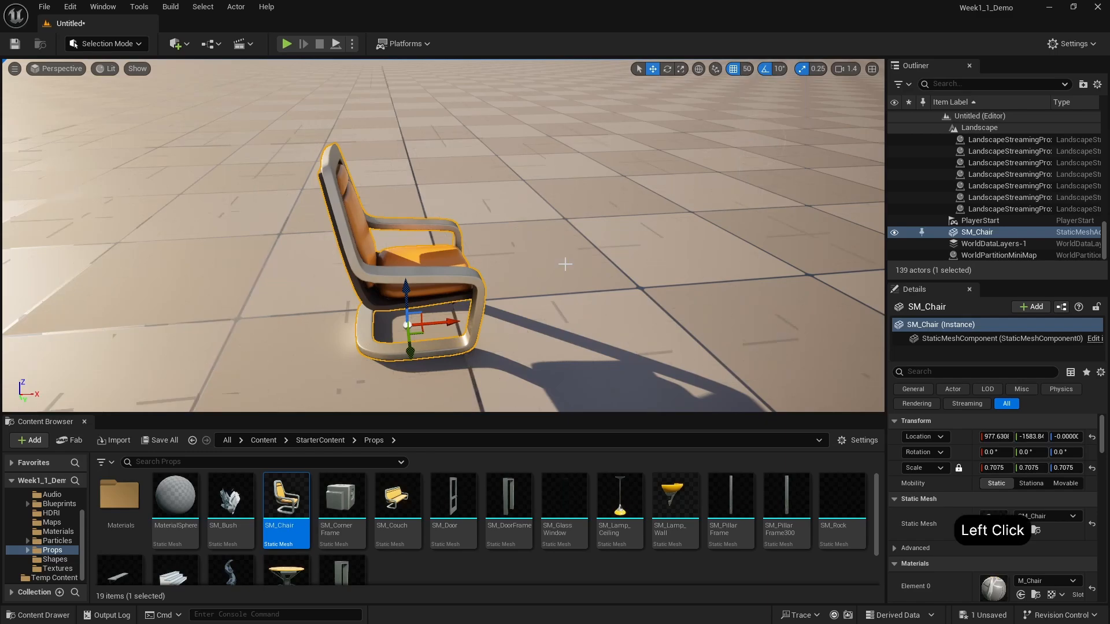
left_click_drag(461, 318, 508, 280)
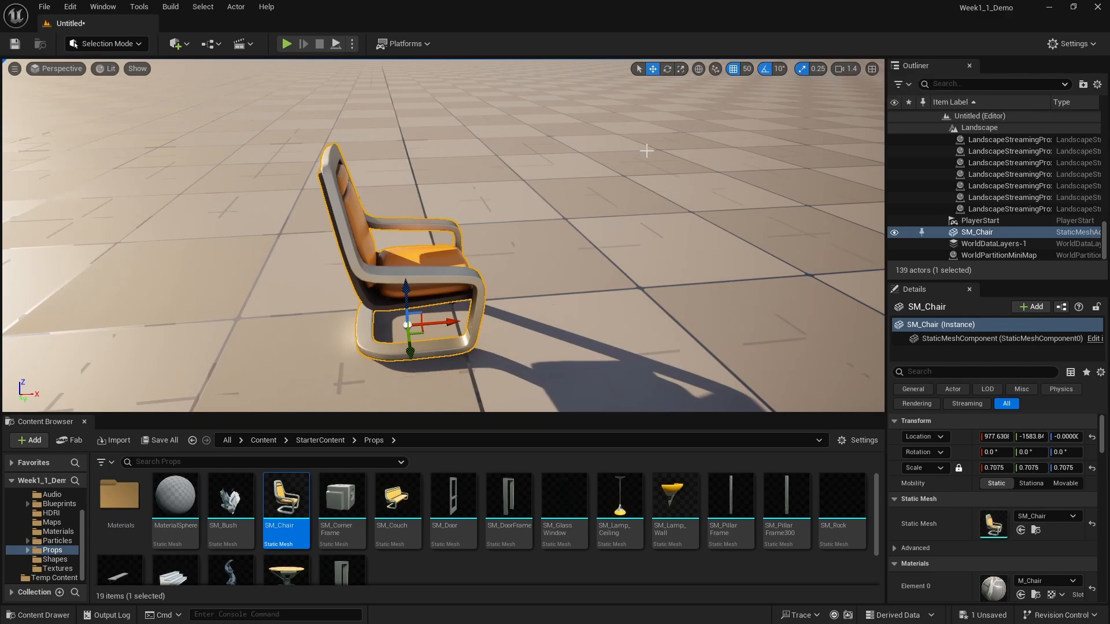
Try rotating the chair about 6.5° around its Y axis with rotation snapping off, undo it, and re-enable rotation snapping
right_click_drag(531, 207, 527, 200)
key("e")
left_click_drag(373, 332, 374, 310)
left_click(767, 69)
key("ctrl+z")
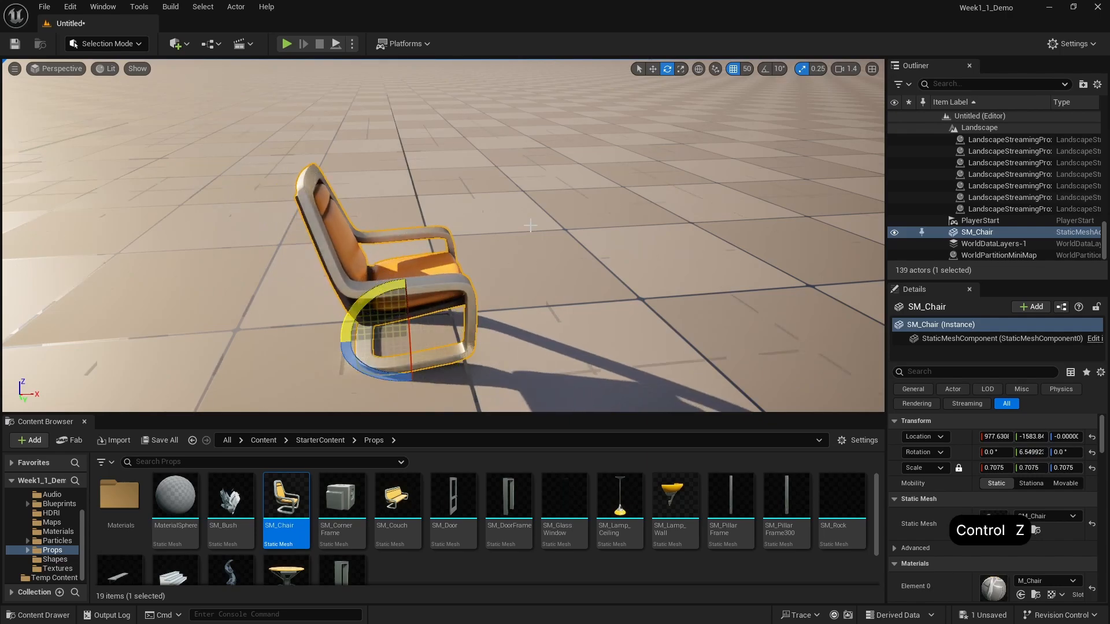
left_click(764, 71)
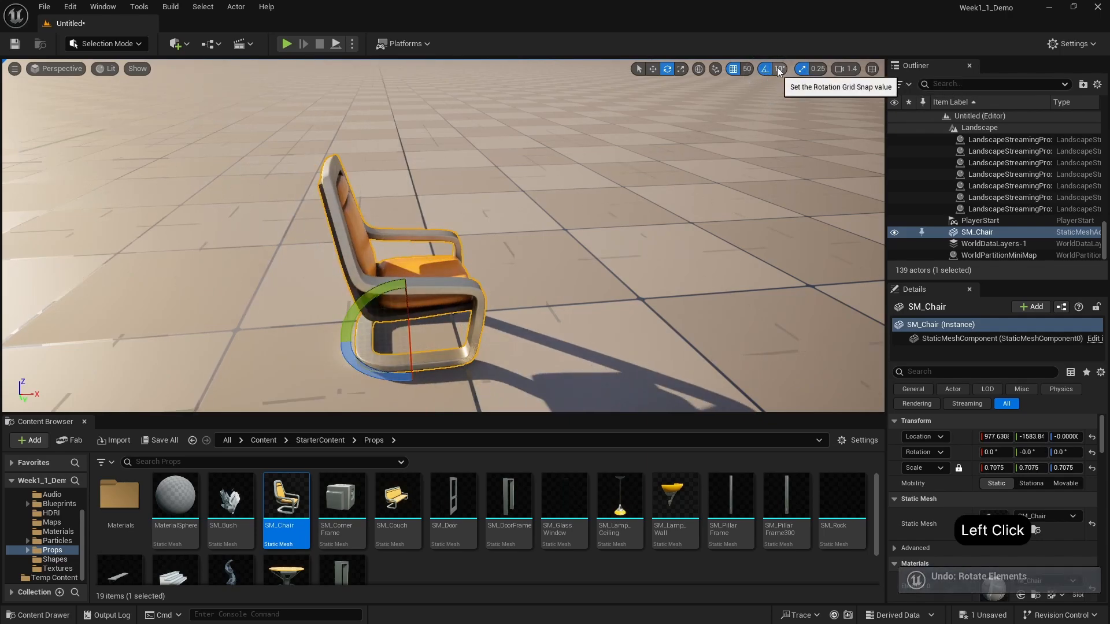
Examine the available rotation snap increments and scale snap values without changing them
left_click(778, 70)
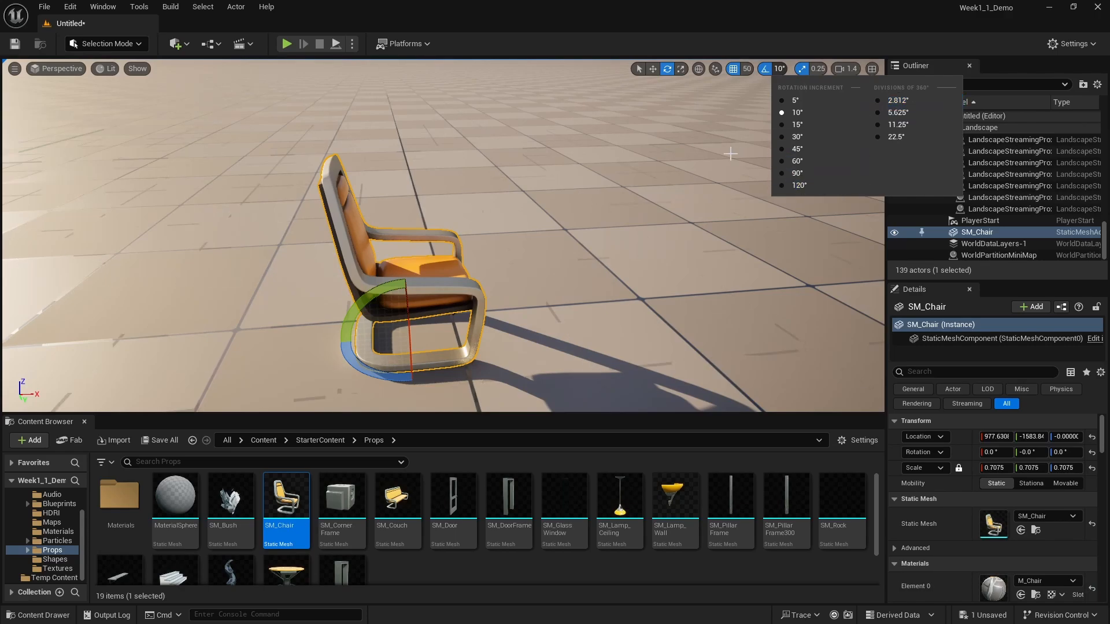
left_click(806, 27)
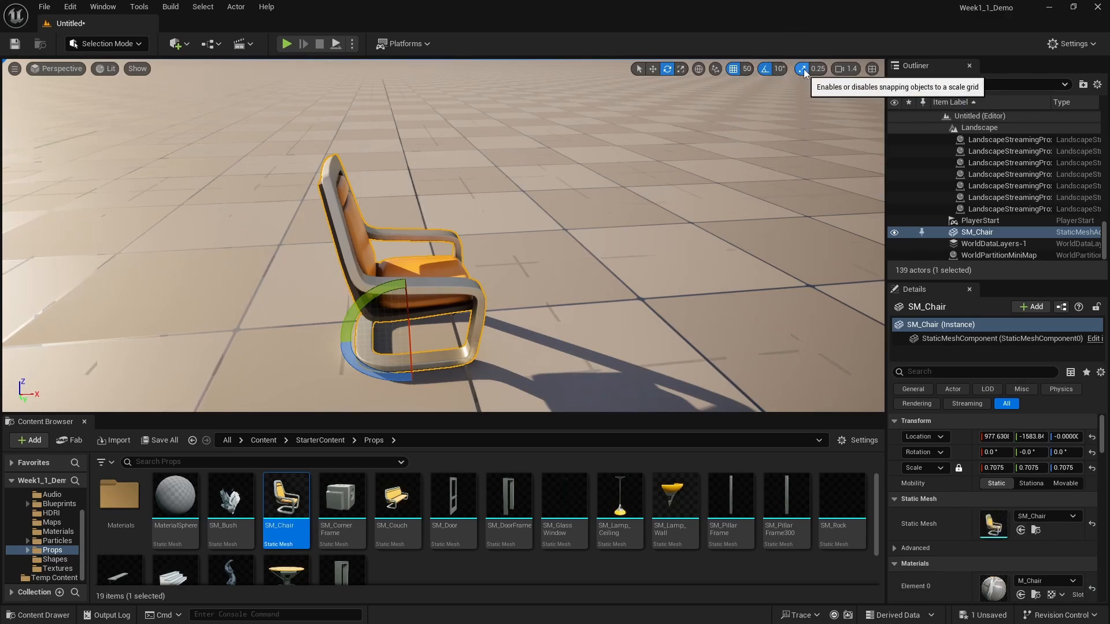
left_click(820, 68)
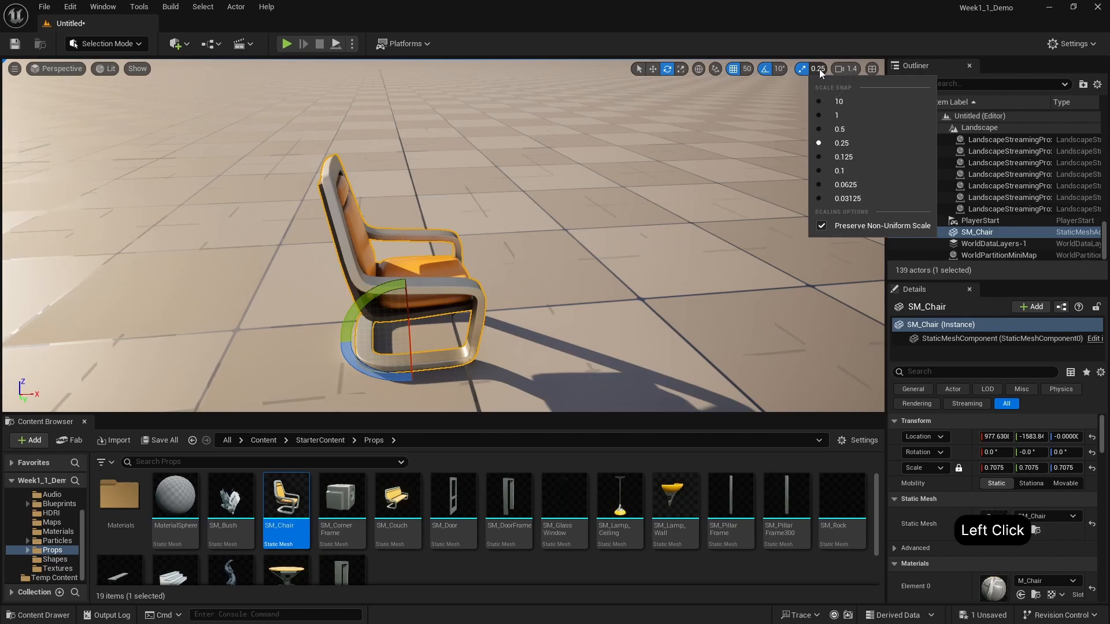
left_click(824, 5)
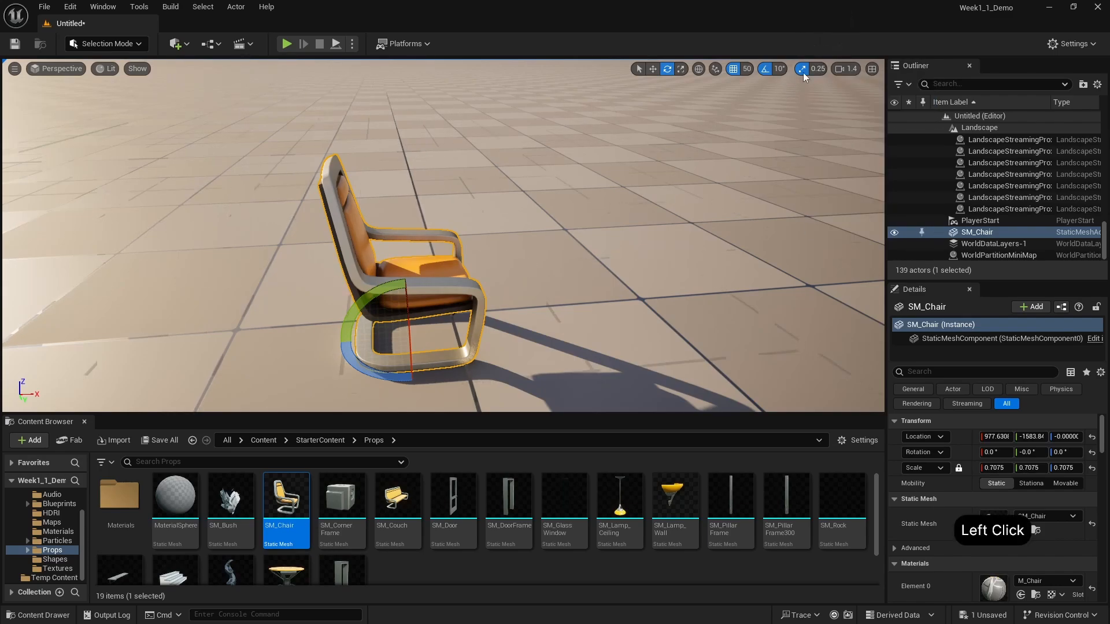
Set the viewport camera speed to about 0.462
left_click(835, 68)
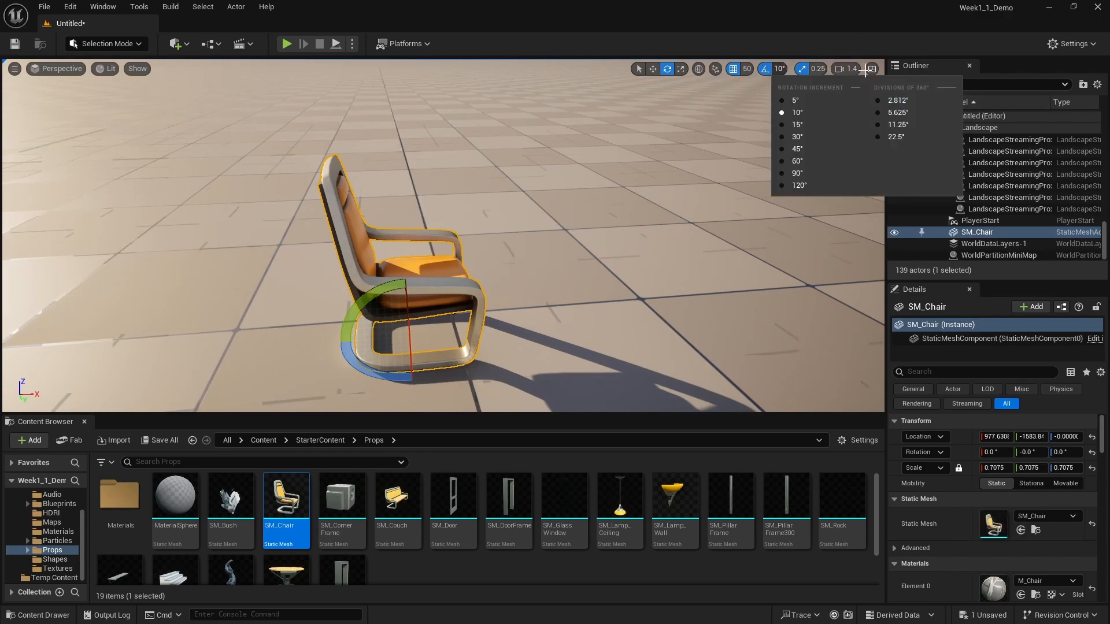
mouse_move(756, 95)
left_mouse_down()
mouse_move(827, 103)
mouse_move(734, 105)
mouse_move(748, 104)
left_mouse_up()
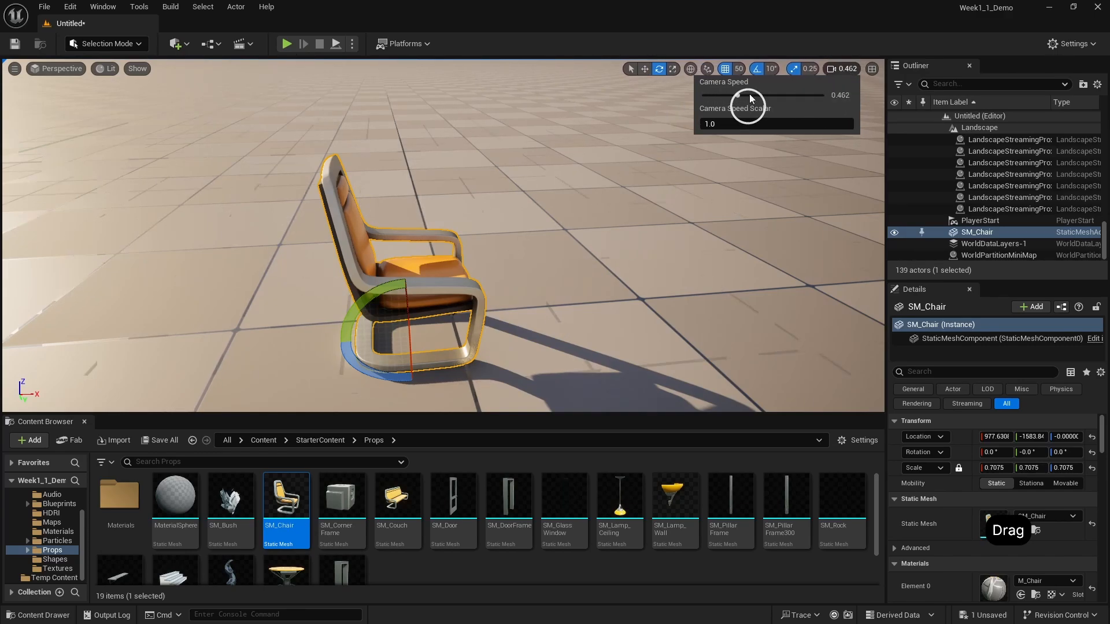
left_click(789, 45)
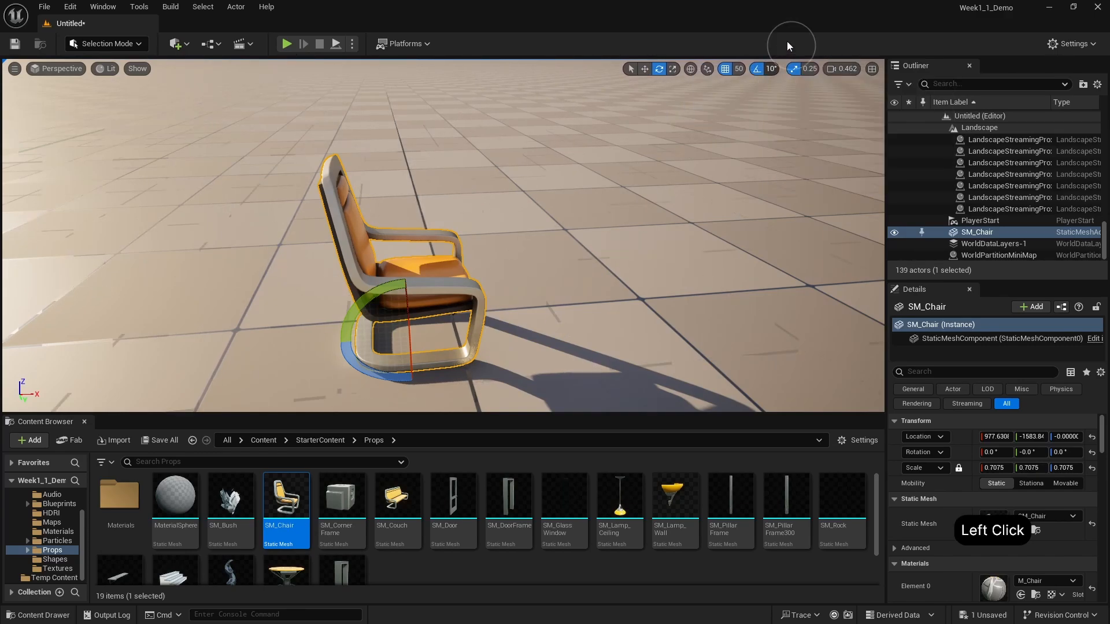
Split the viewport into four panes, zoom out the Back wireframe view, and restore the single Perspective view
left_click(871, 69)
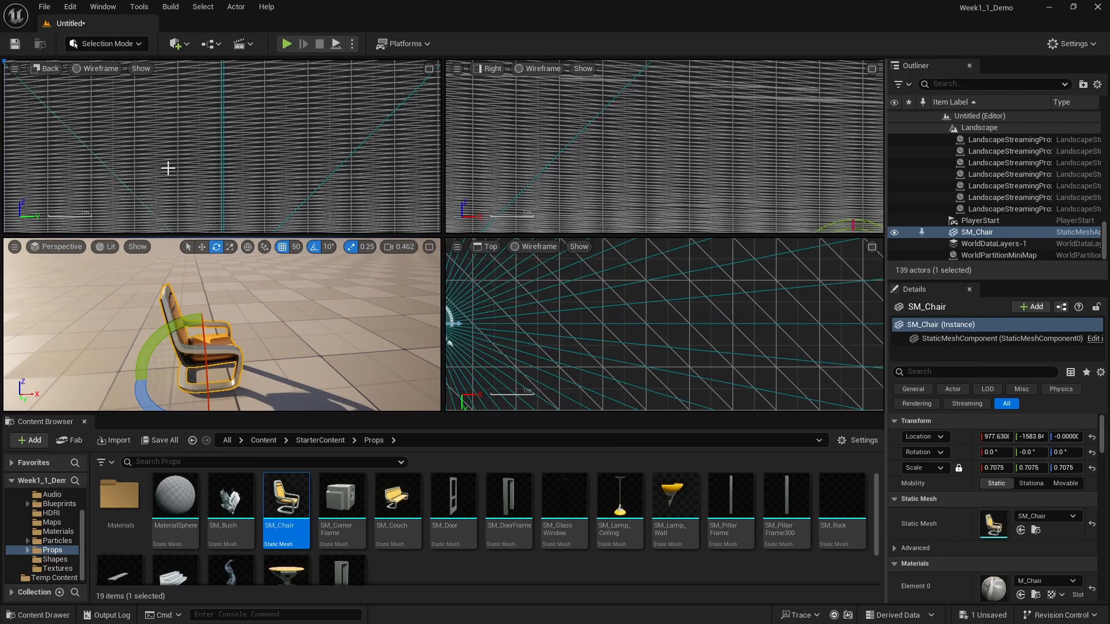
mouse_move(214, 146)
right_mouse_down()
mouse_move(193, 165)
mouse_move(217, 168)
right_mouse_up()
scroll(265, 163, "down", 2)
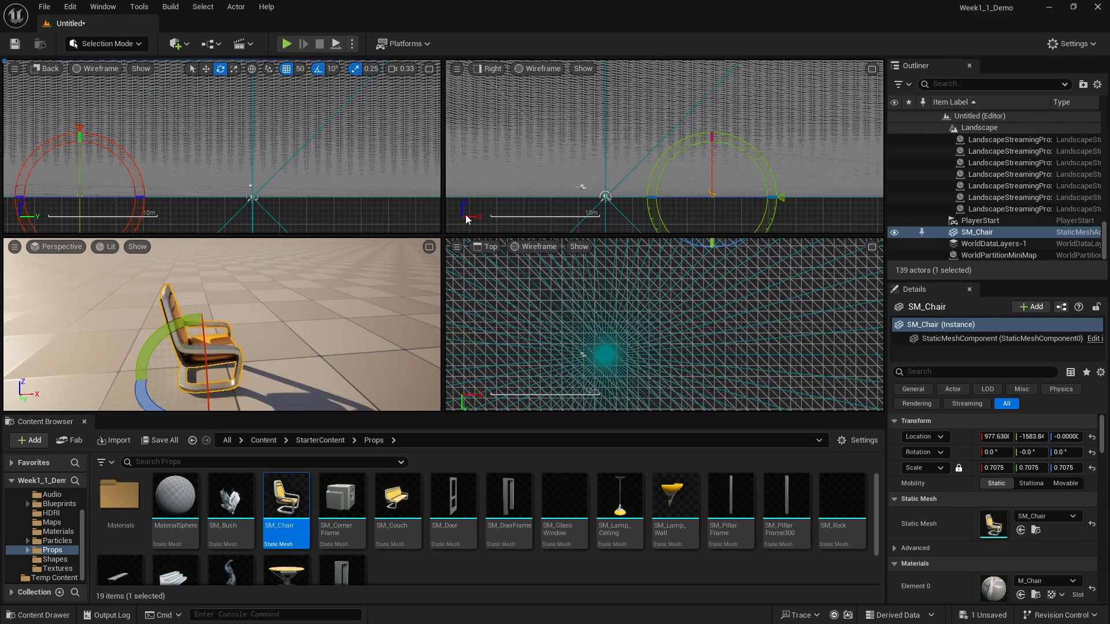
left_click(429, 247)
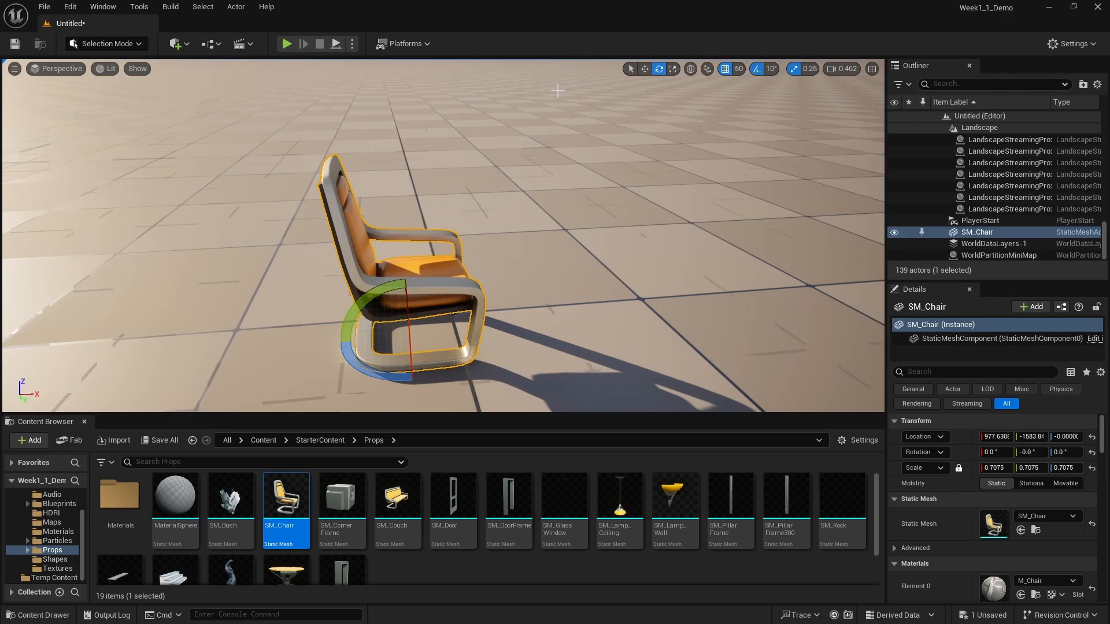
Show the viewport full screen in Immersive Mode, and turn Immersive Mode off again
right_click_drag(548, 135, 550, 146)
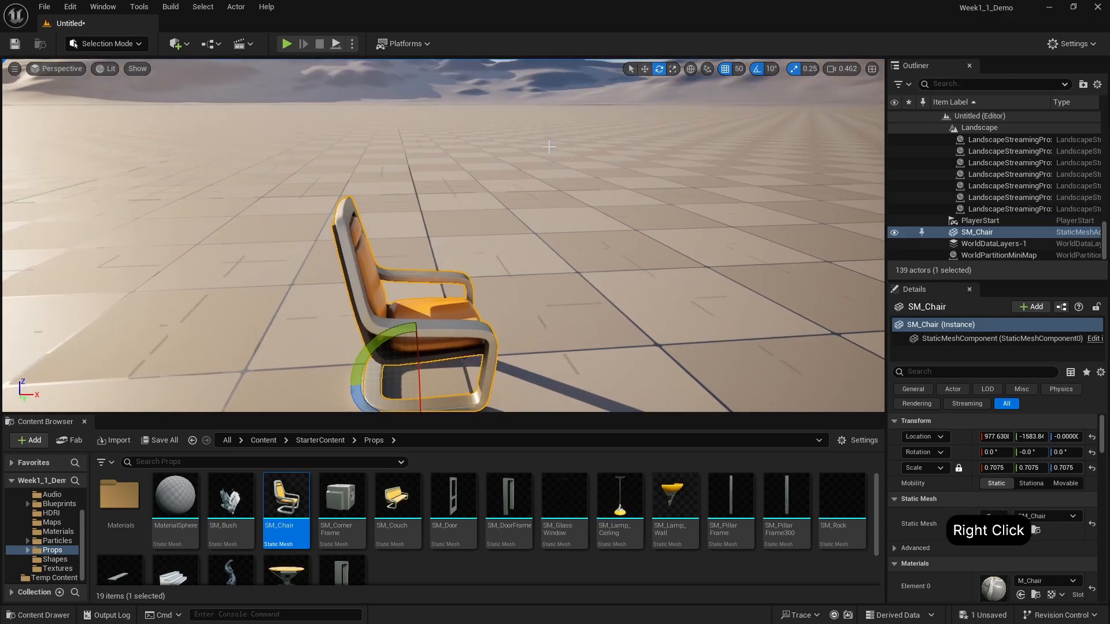
key("F11")
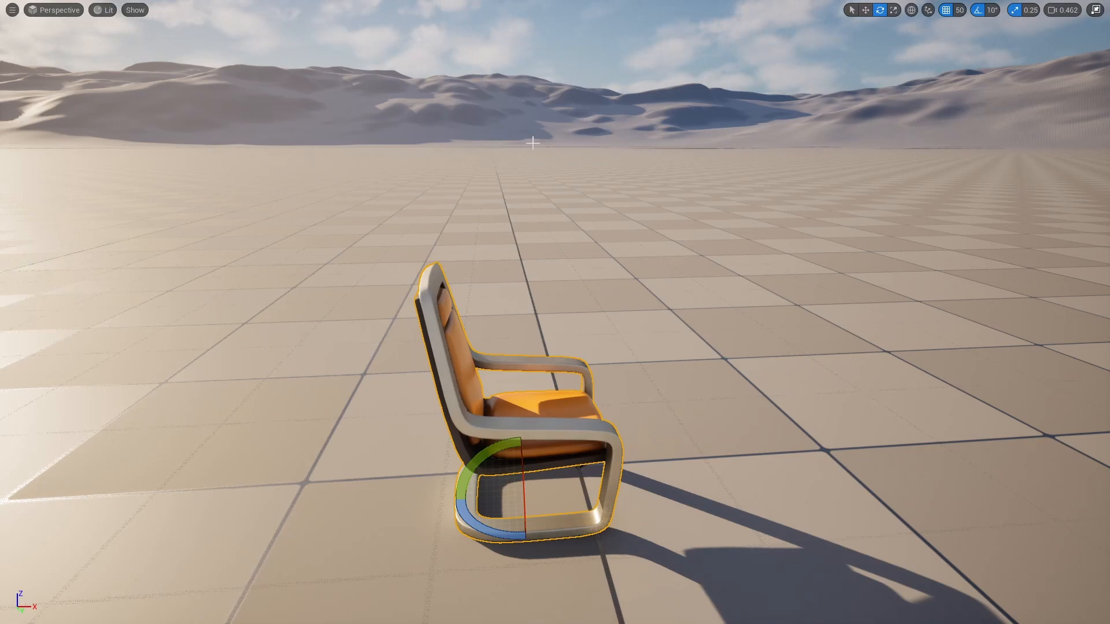
left_click(12, 10)
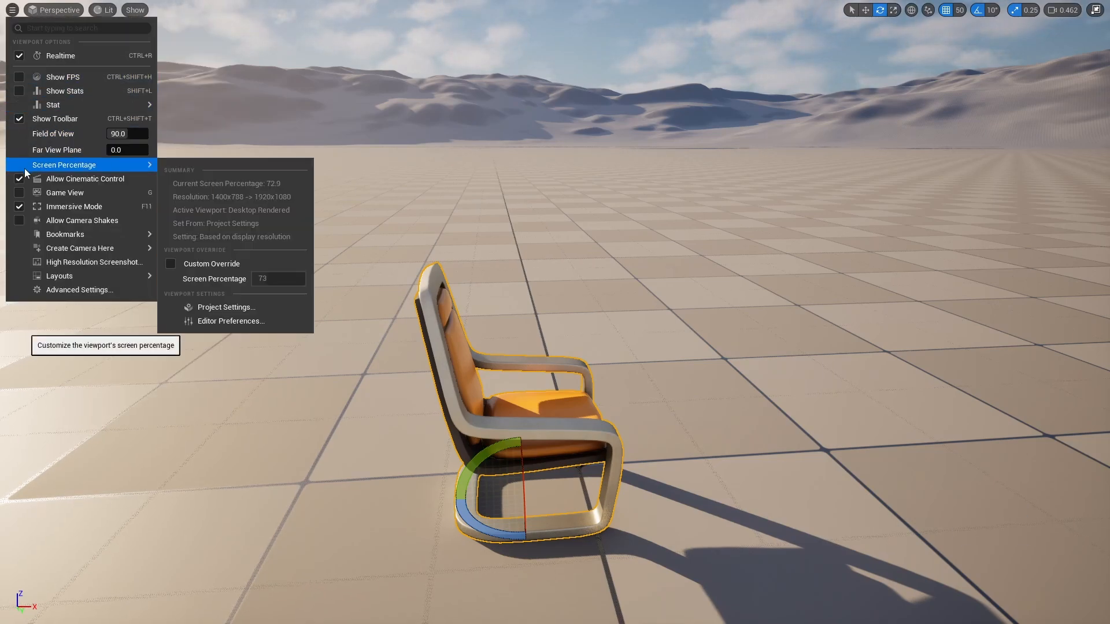
left_click(18, 206)
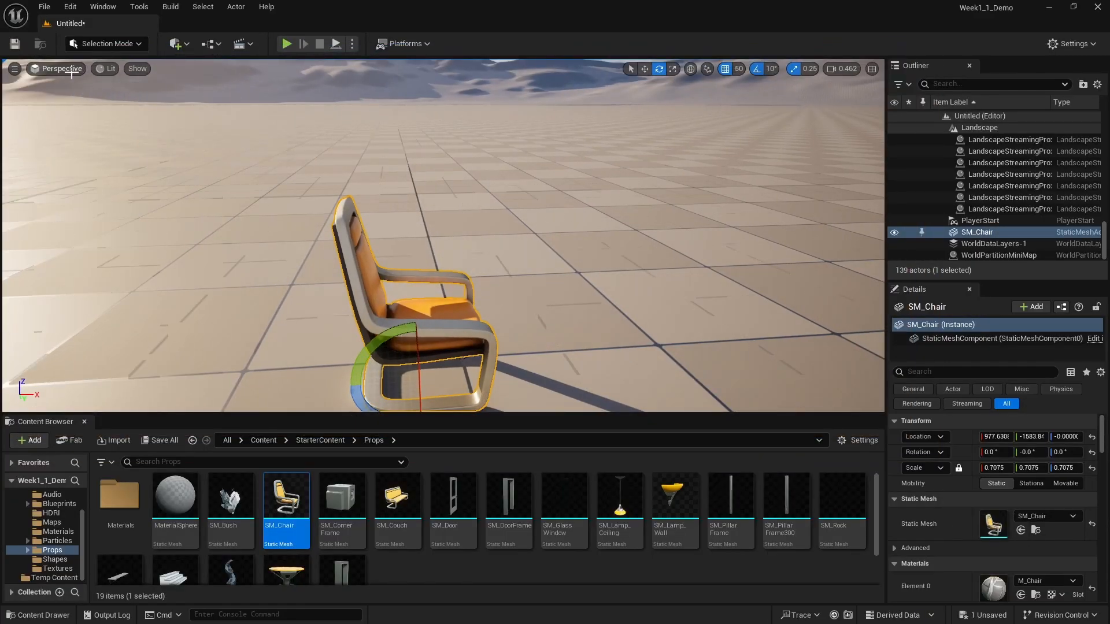
View the level in the four-pane layout and in the Top and Bottom orthographic views, and return to Perspective
left_click(874, 69)
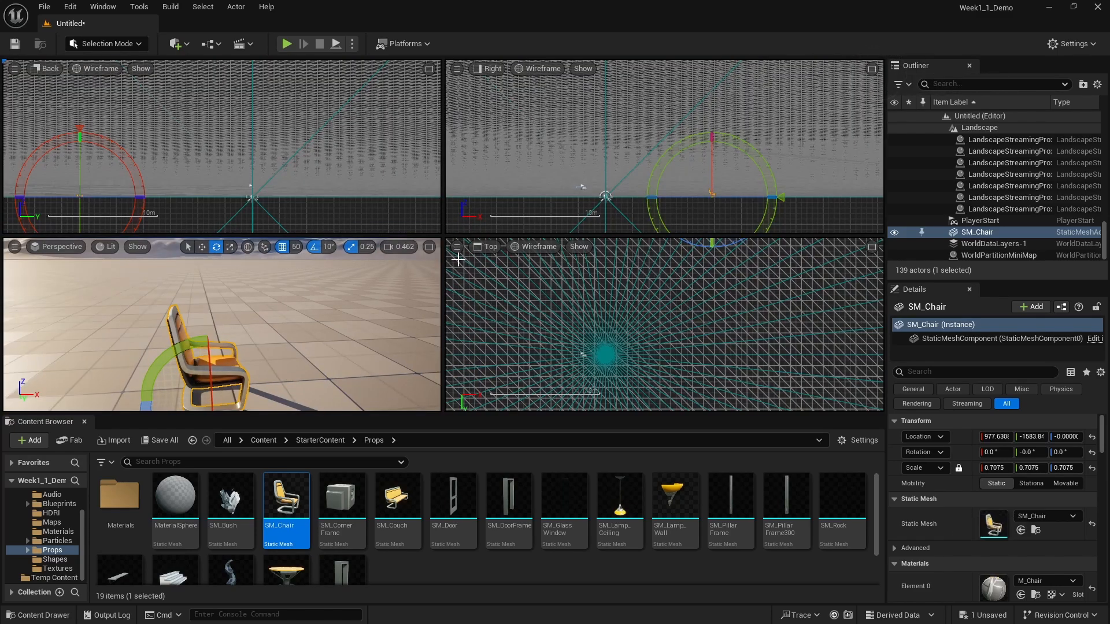
left_click(429, 247)
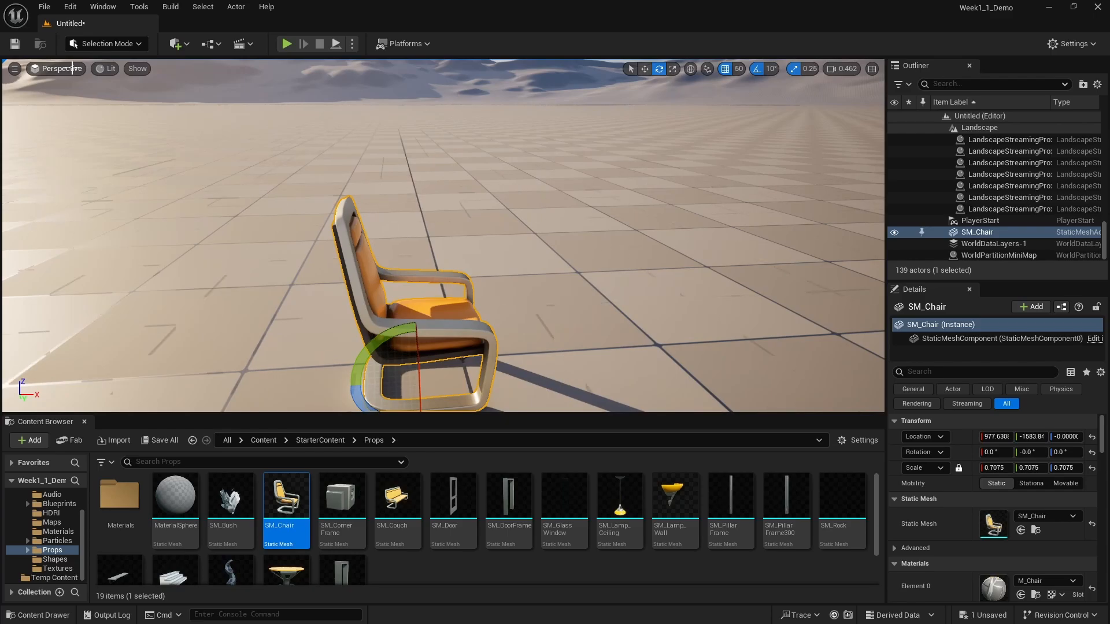
left_click(71, 68)
left_click(82, 118)
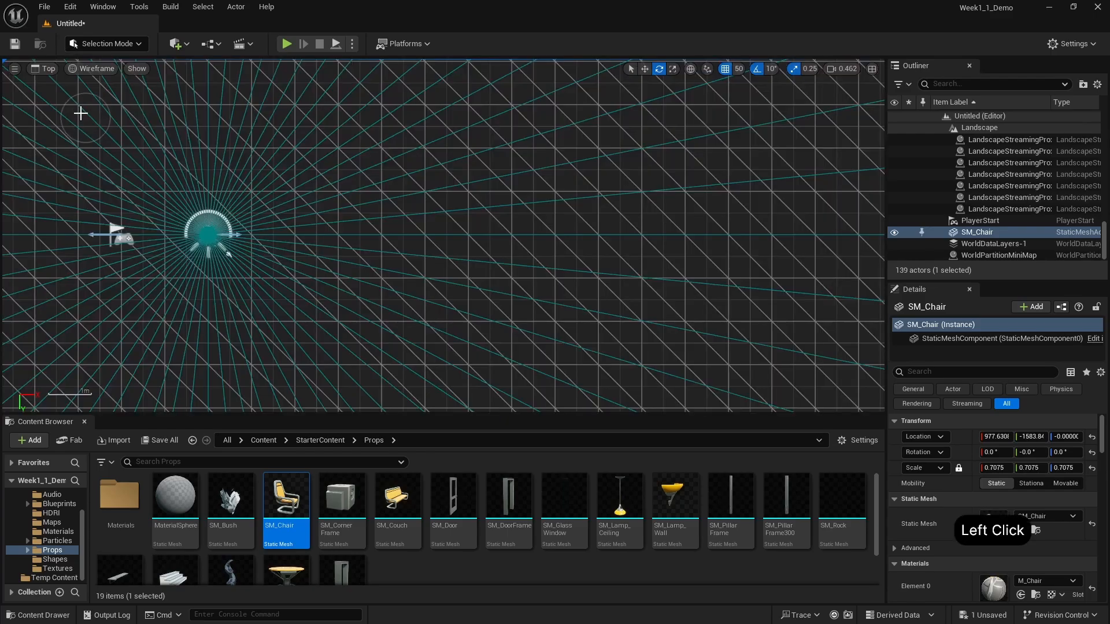
scroll(96, 102, "down", 3)
left_click(48, 68)
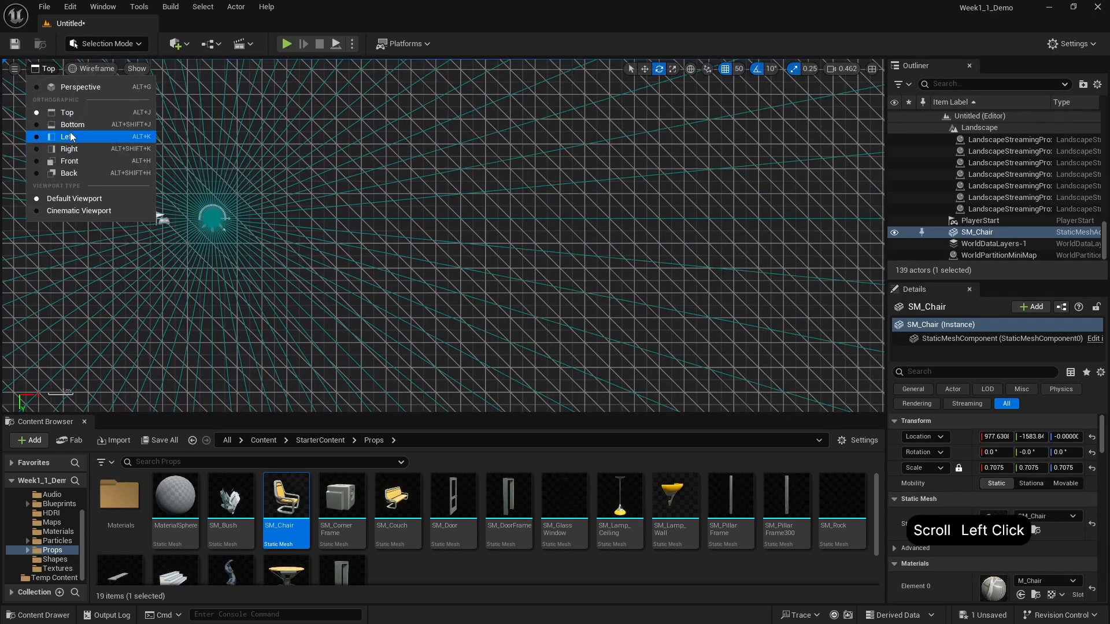
left_click(73, 124)
left_click(50, 69)
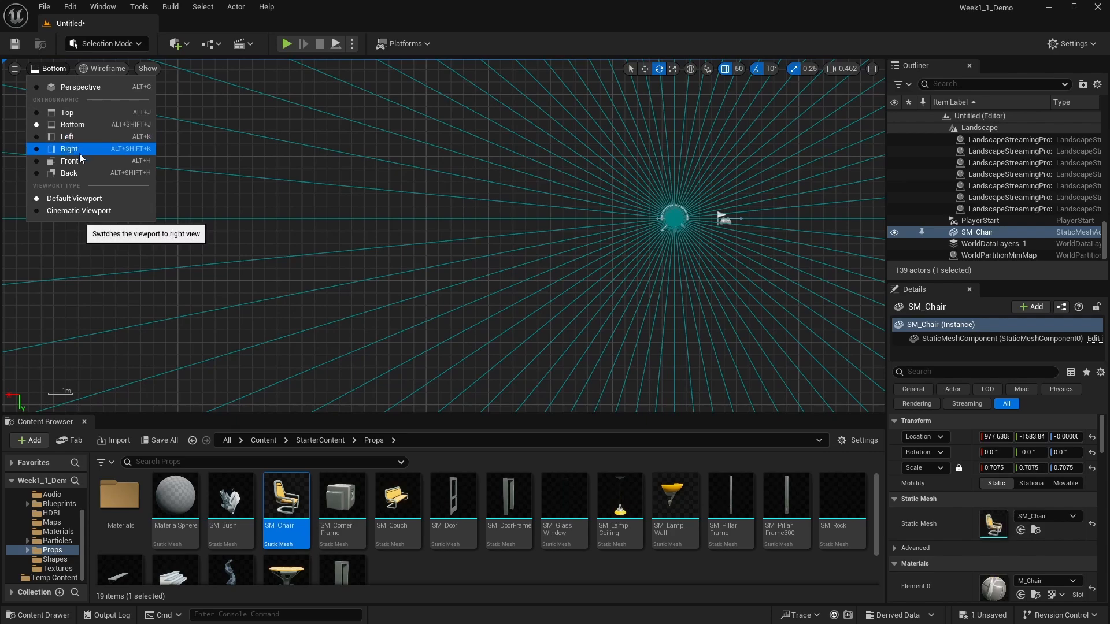
left_click(70, 87)
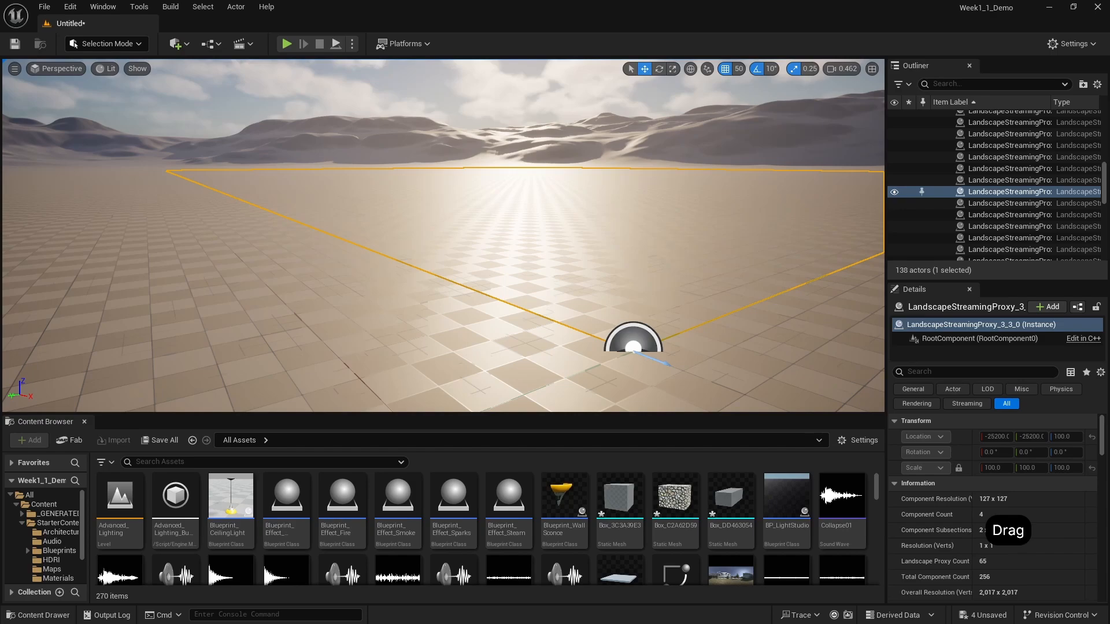
Create a new folder named Levels inside the project's Content folder and open it
left_click(43, 505)
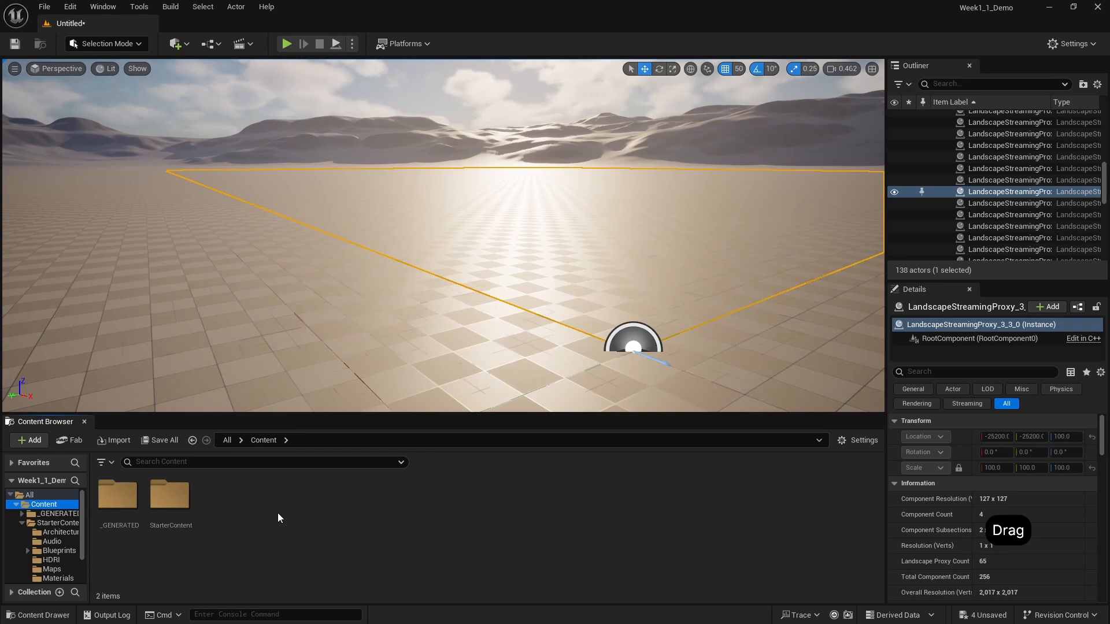
right_click(245, 533)
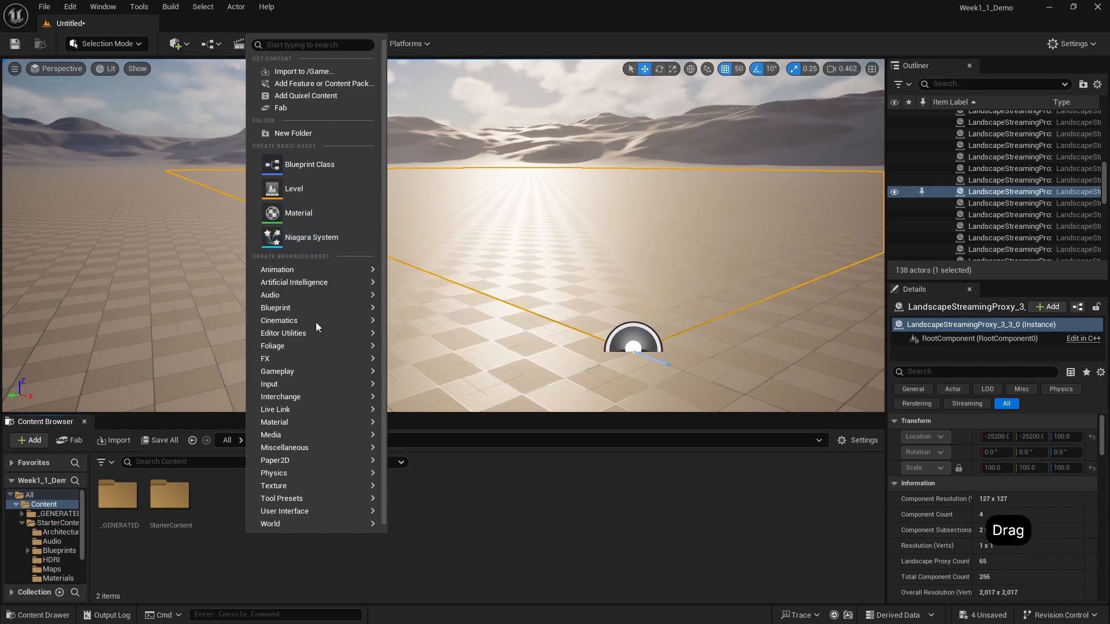
mouse_move(315, 284)
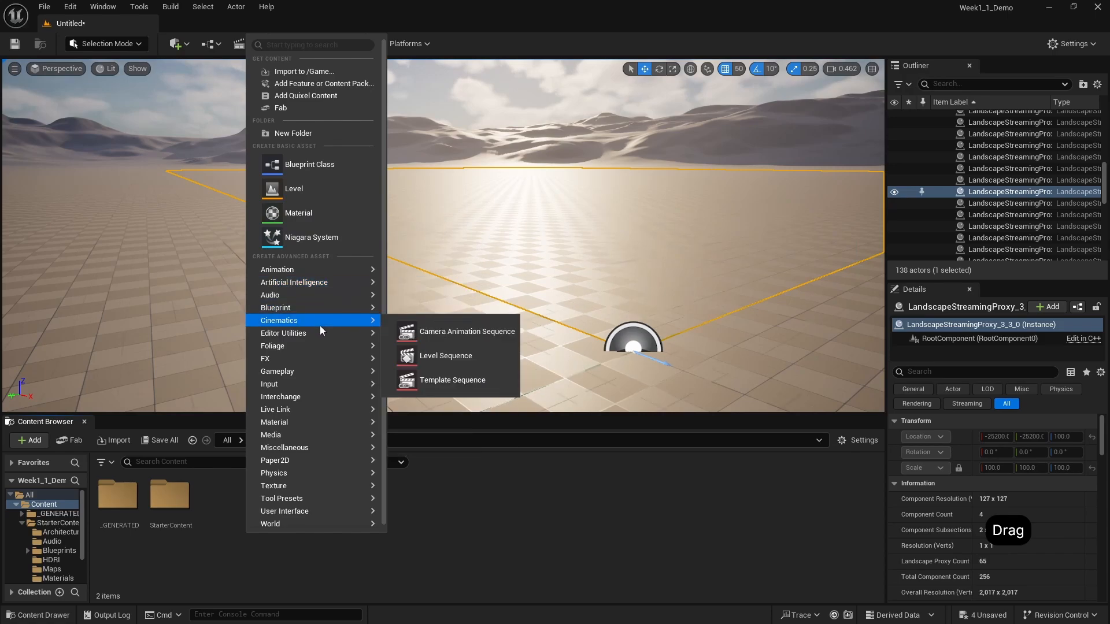
mouse_move(320, 333)
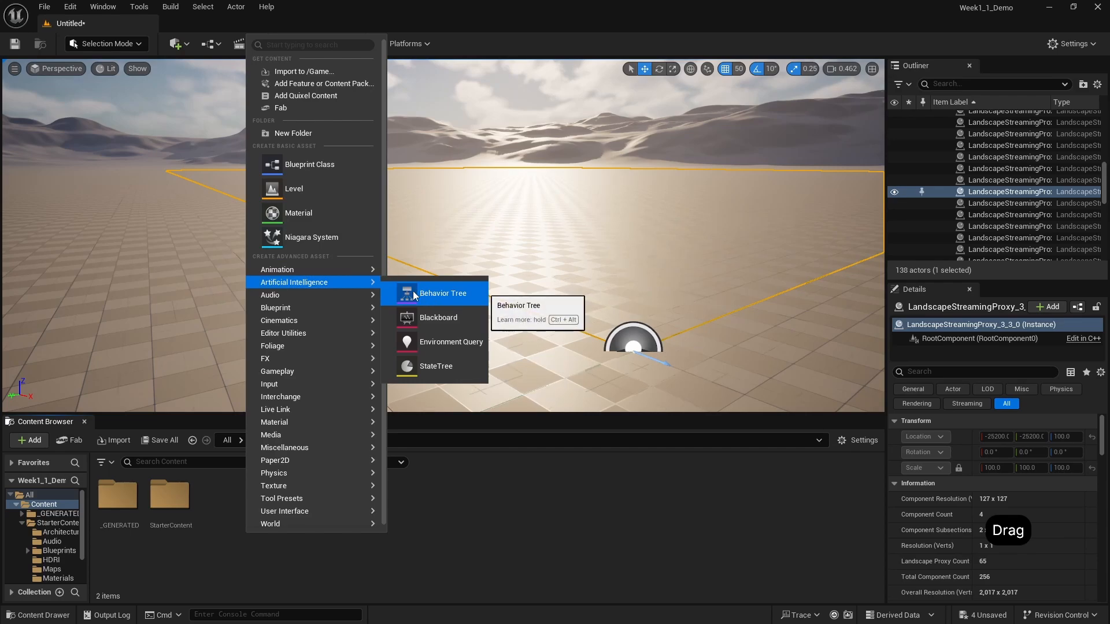
key("ctrl+alt")
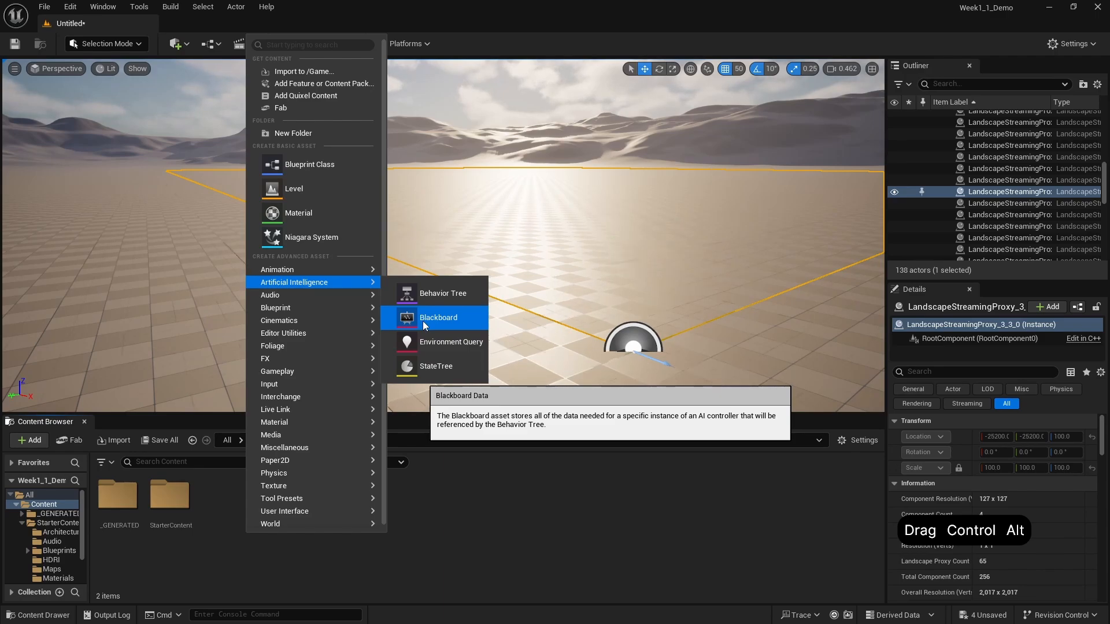
mouse_move(344, 318)
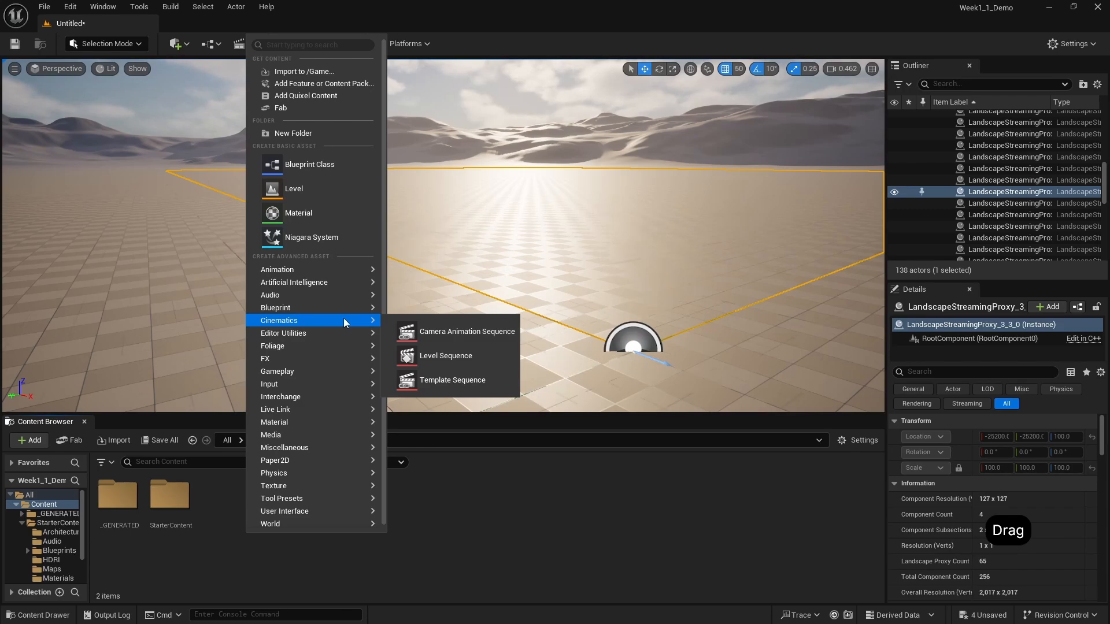
left_click(303, 136)
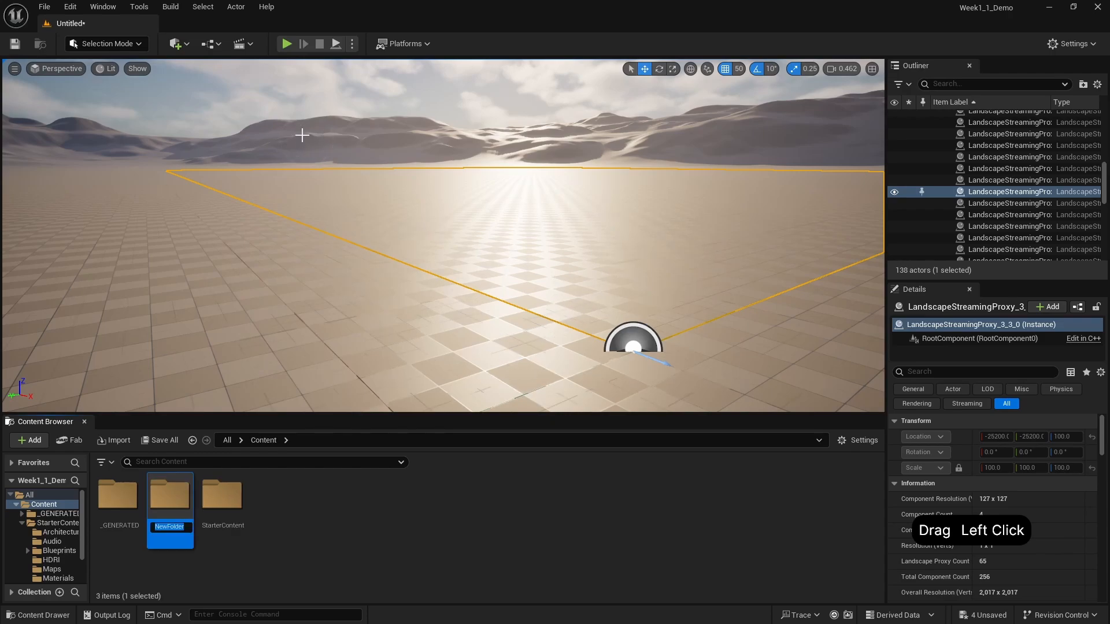
type("Levels")
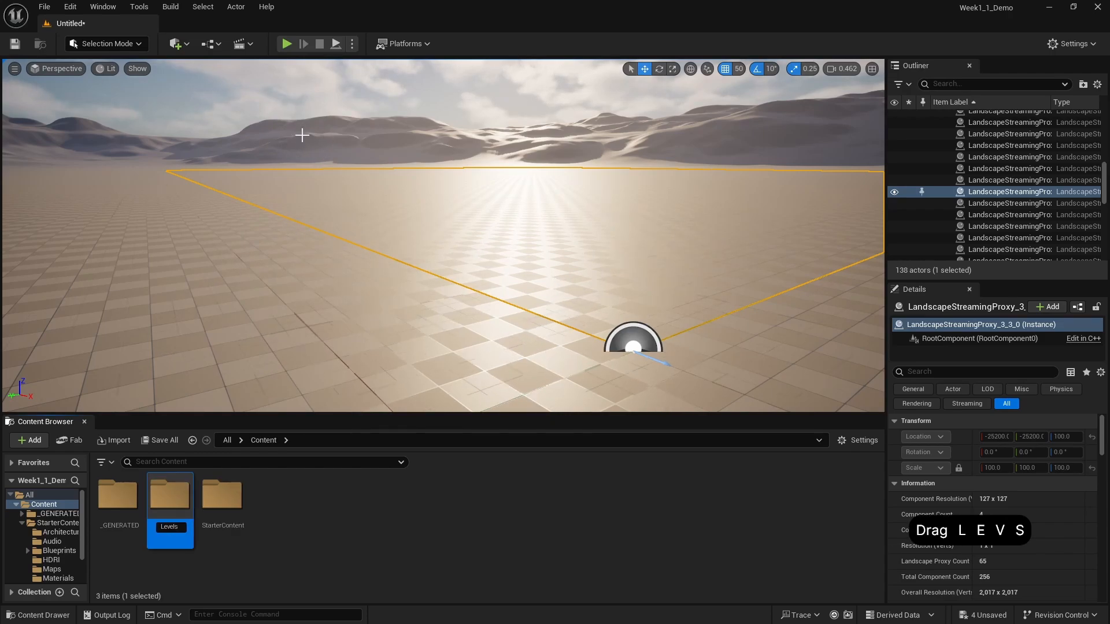
key("Return")
left_click(165, 506)
double_click(165, 507)
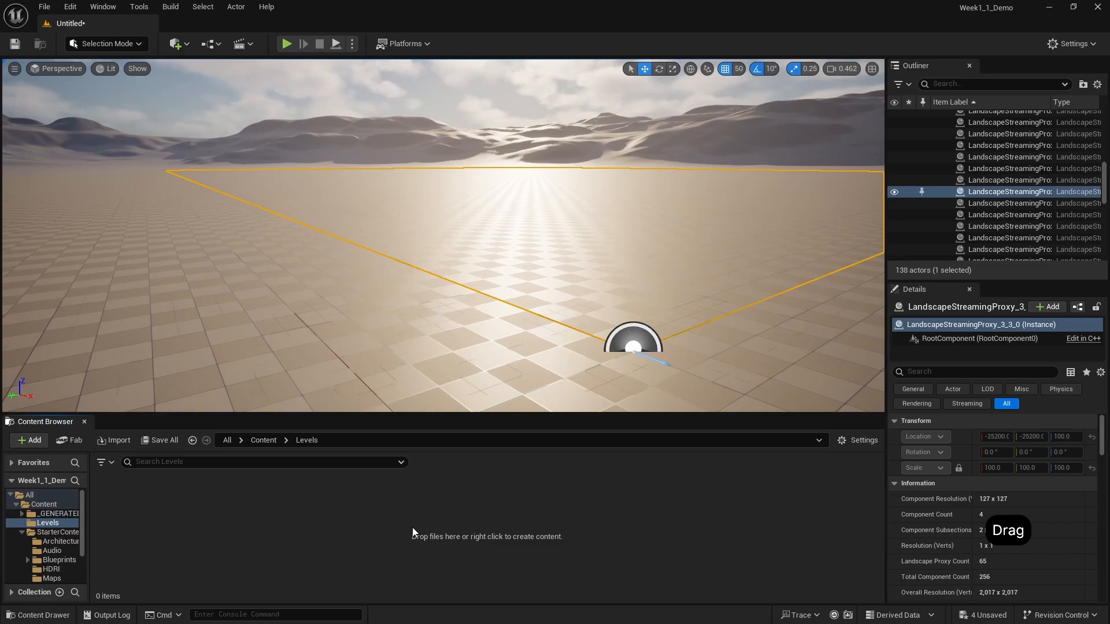
Create a new level from the Basic template without saving the current untitled level
right_click(355, 505)
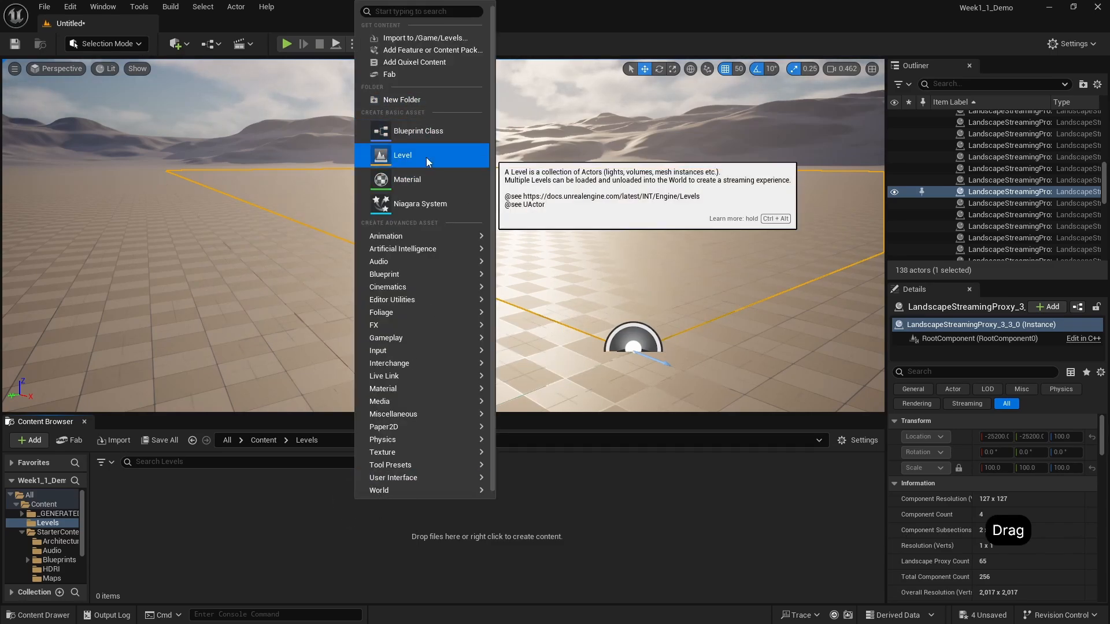
left_click(538, 134)
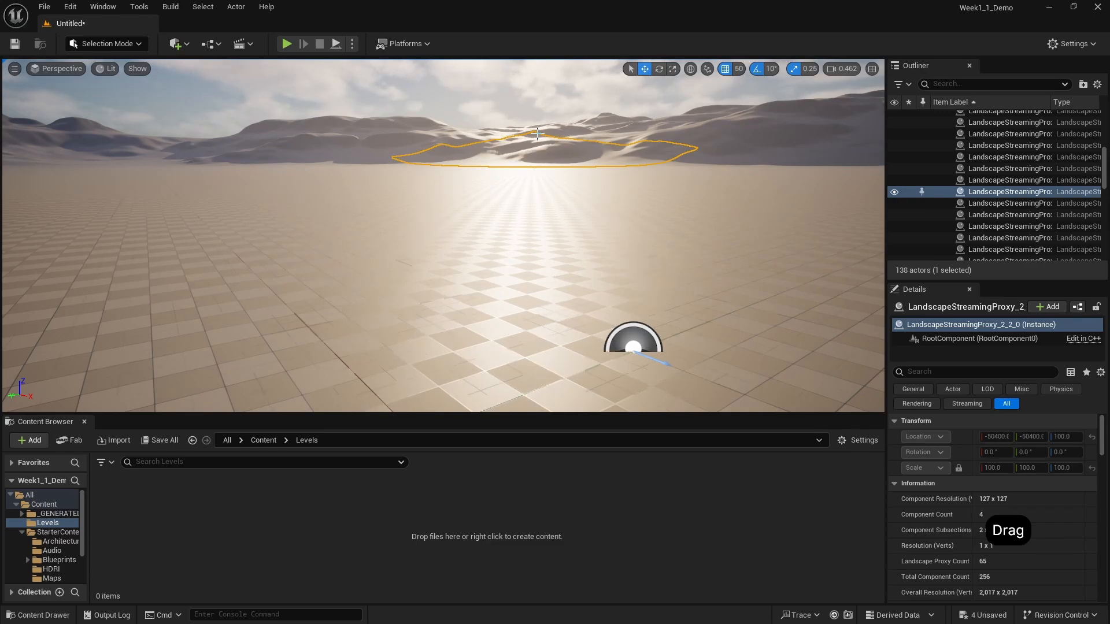
key("ctrl+n")
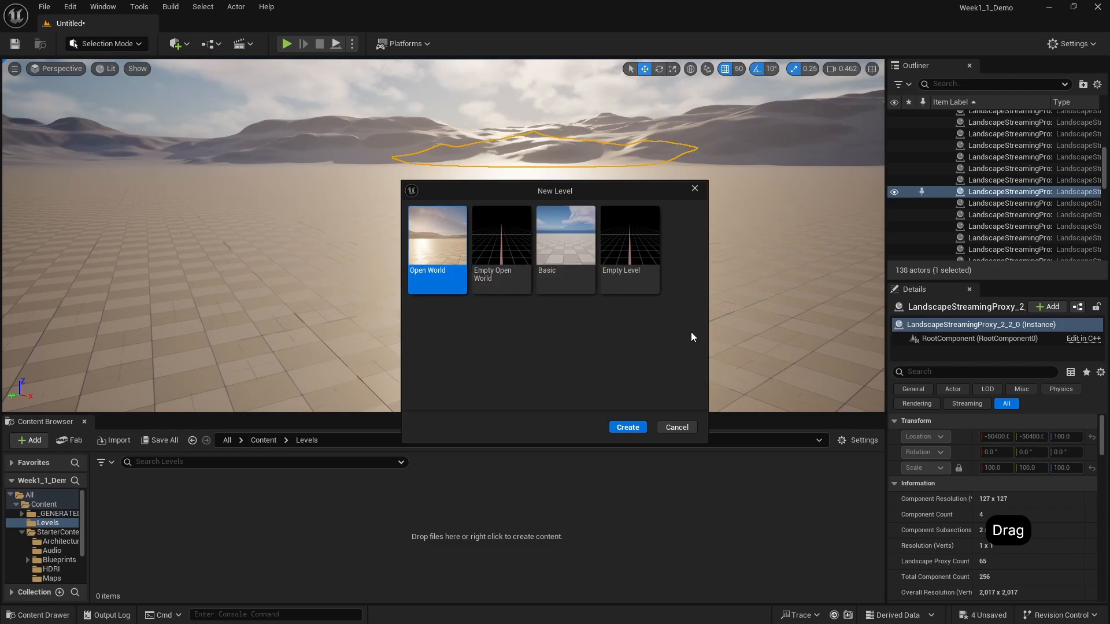
left_click(551, 267)
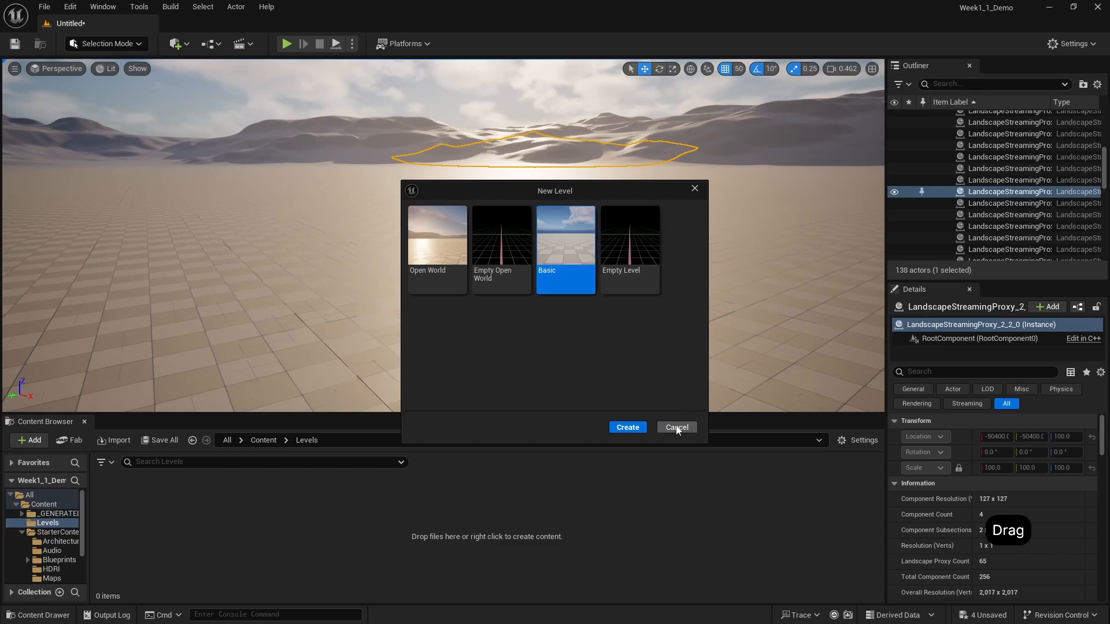
left_click(618, 430)
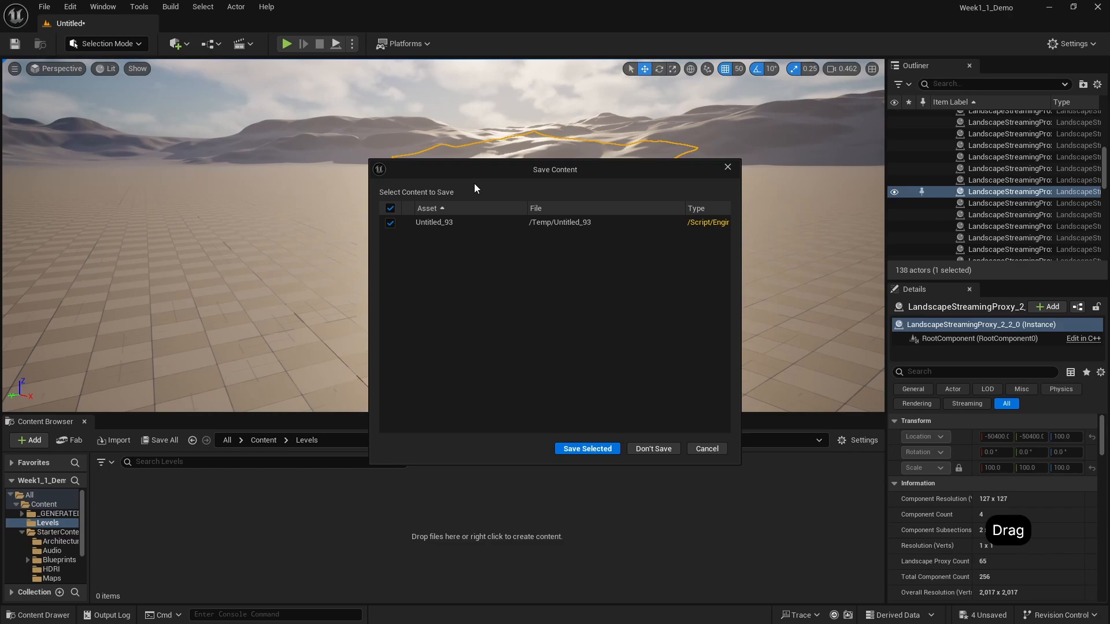
left_click(652, 449)
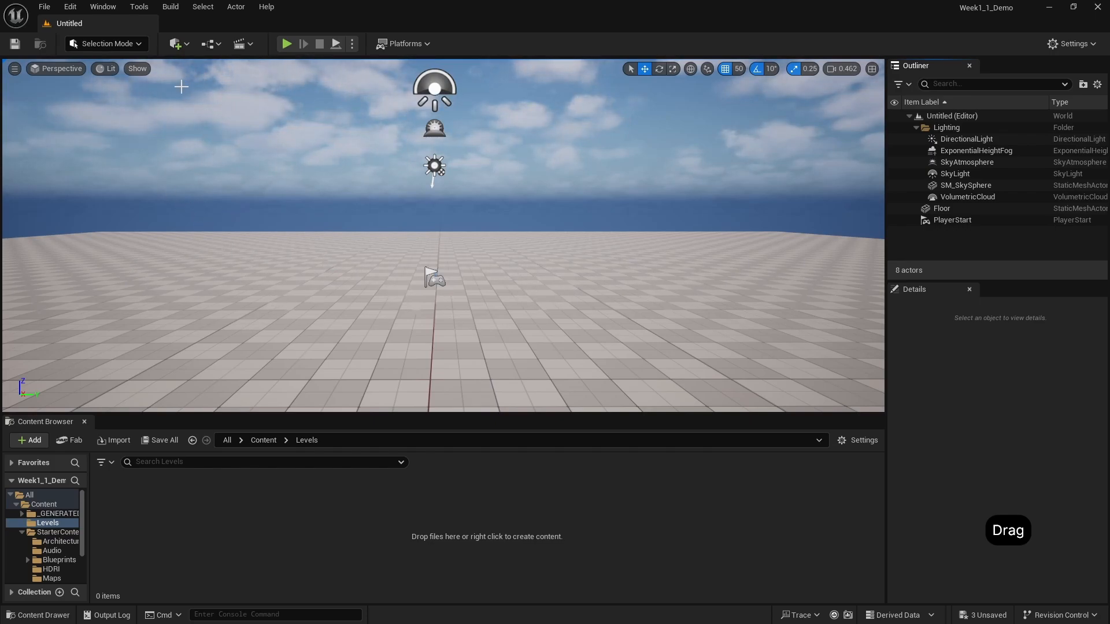
Switch to Modeling Mode and place a new box shape on the floor at X -350, Y -100
left_click(126, 47)
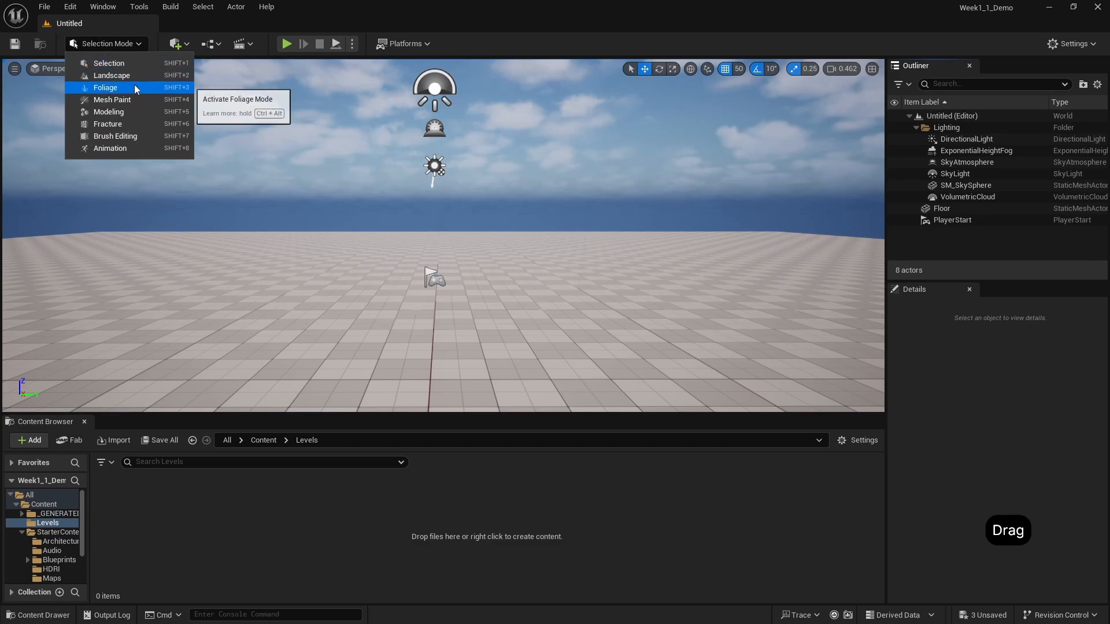
left_click(139, 117)
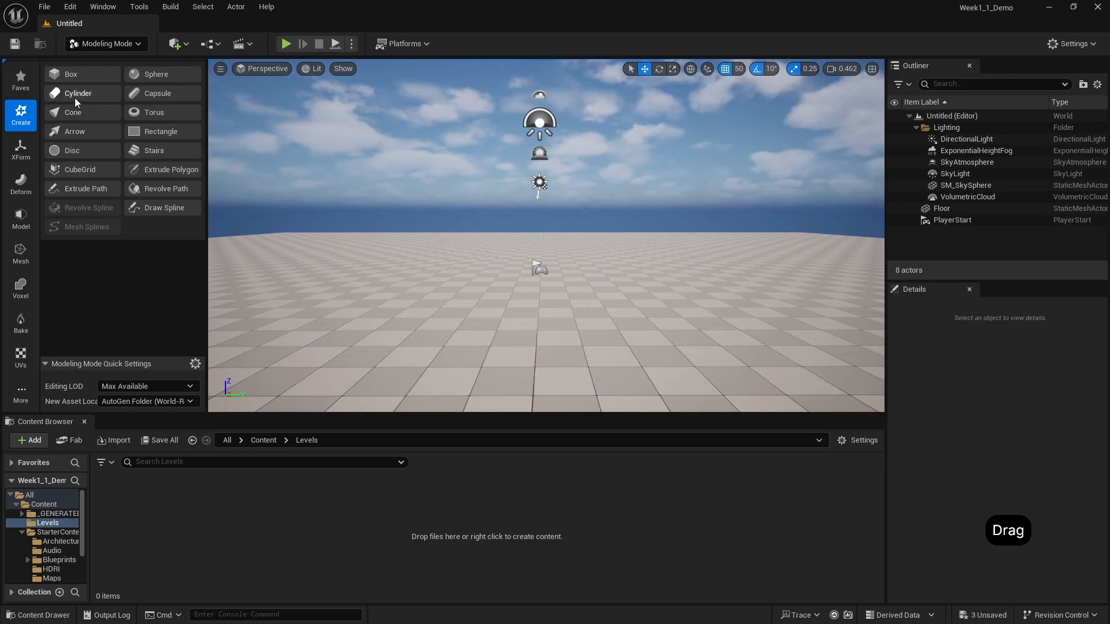
left_click(72, 76)
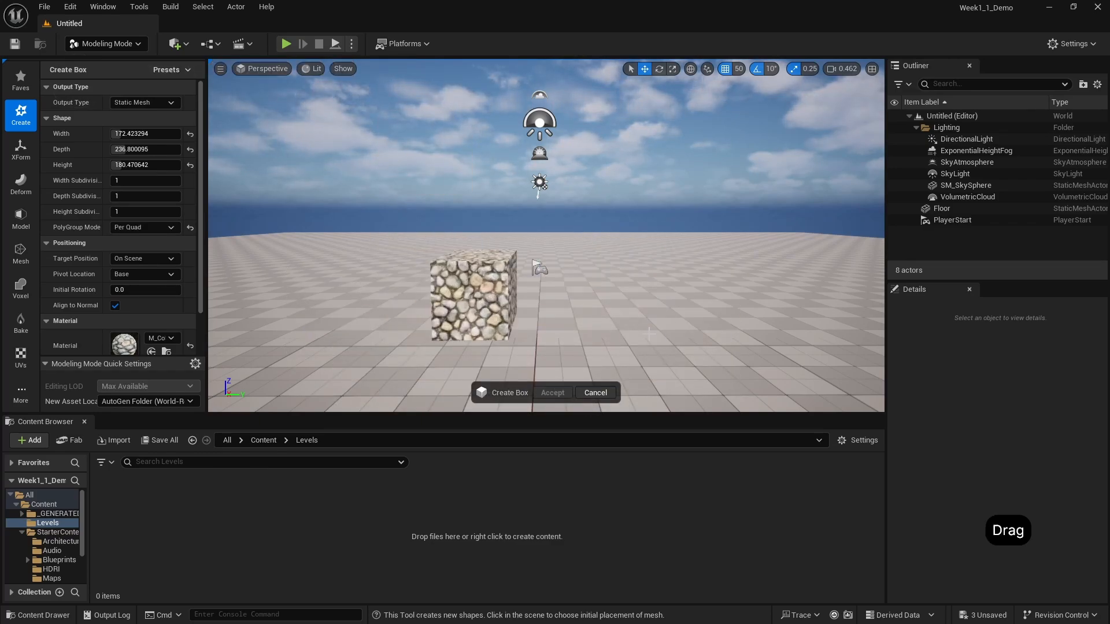
left_click(494, 315)
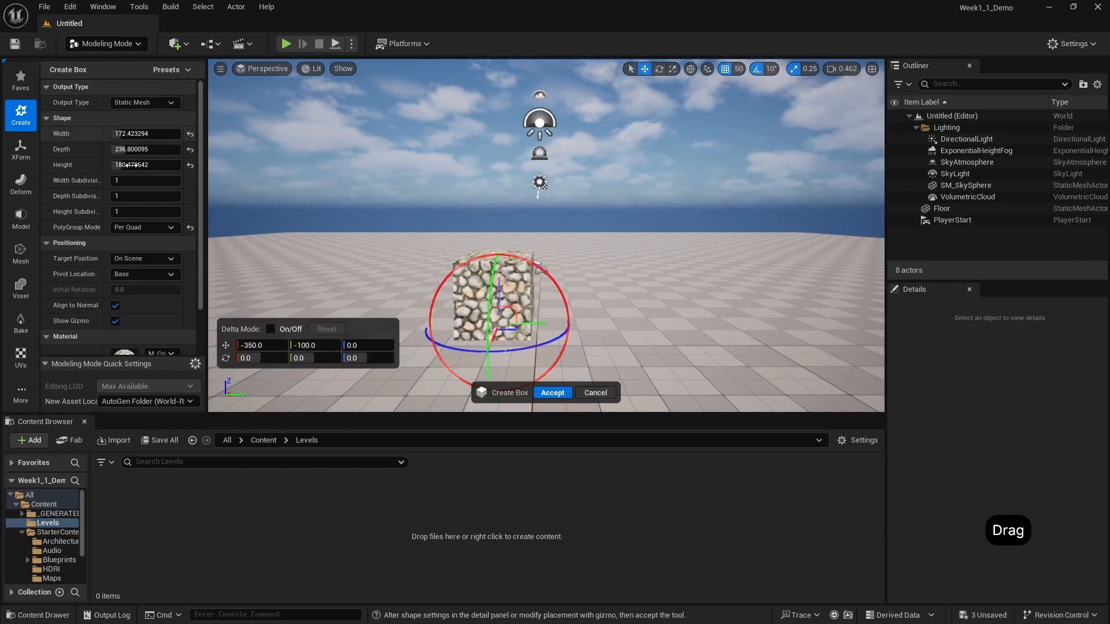
Set the new box's width to about 186 and depth to about 221, and choose M_CobbleStone_Pebble as its material
scroll(130, 218, "up", 2)
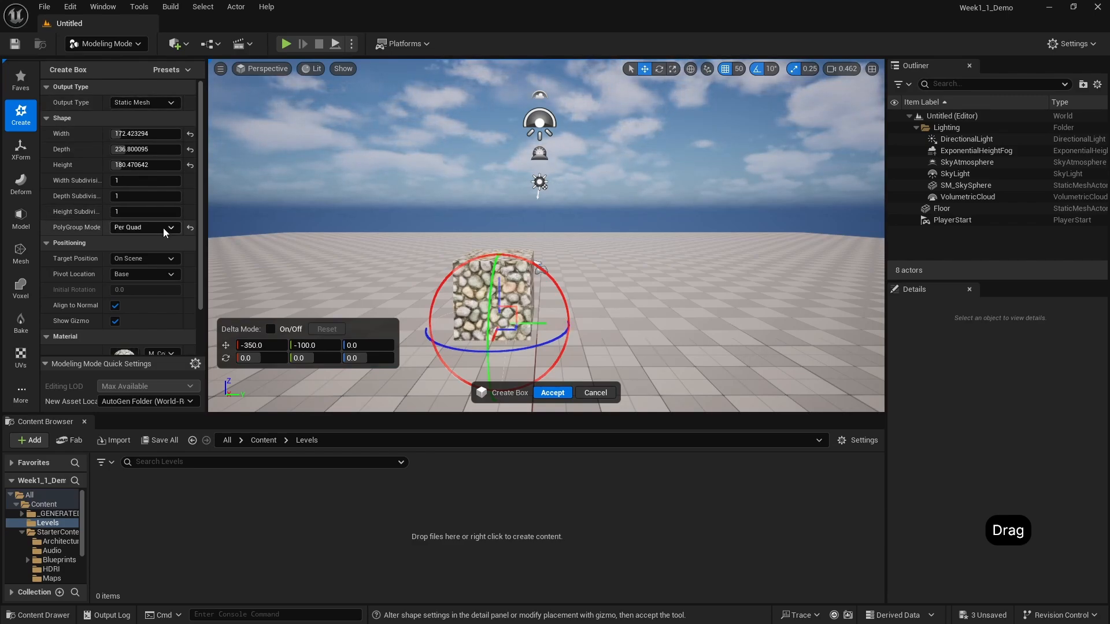
mouse_move(127, 137)
left_mouse_down()
mouse_move(144, 137)
mouse_move(130, 150)
left_mouse_up()
scroll(134, 206, "down", 3)
scroll(132, 212, "down", 1)
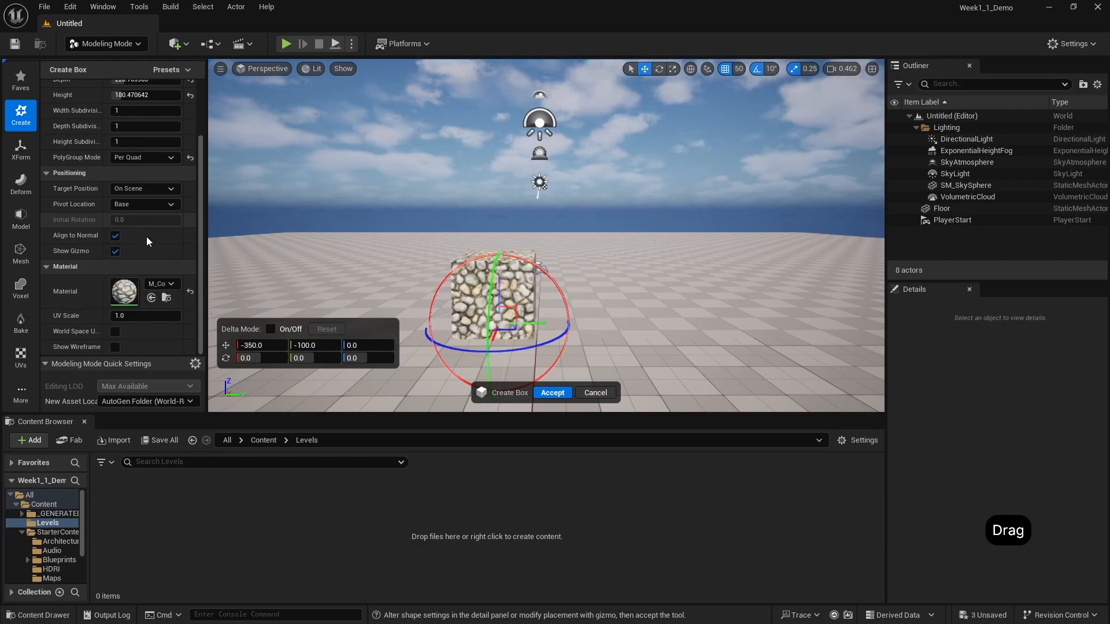
left_click(171, 284)
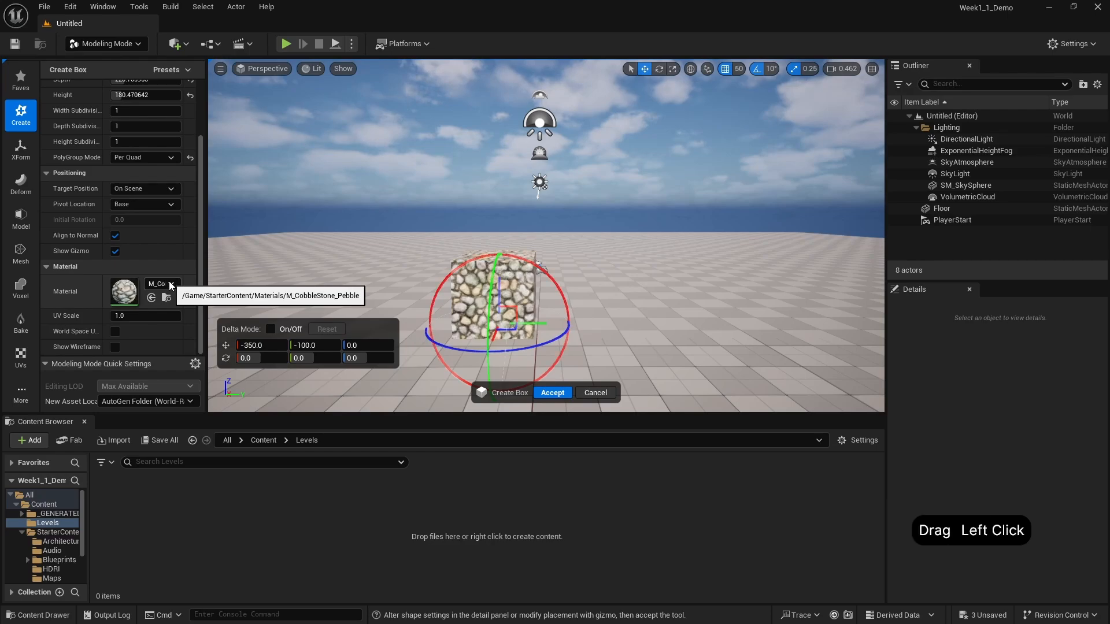
scroll(227, 473, "down", 3)
scroll(229, 475, "down", 5)
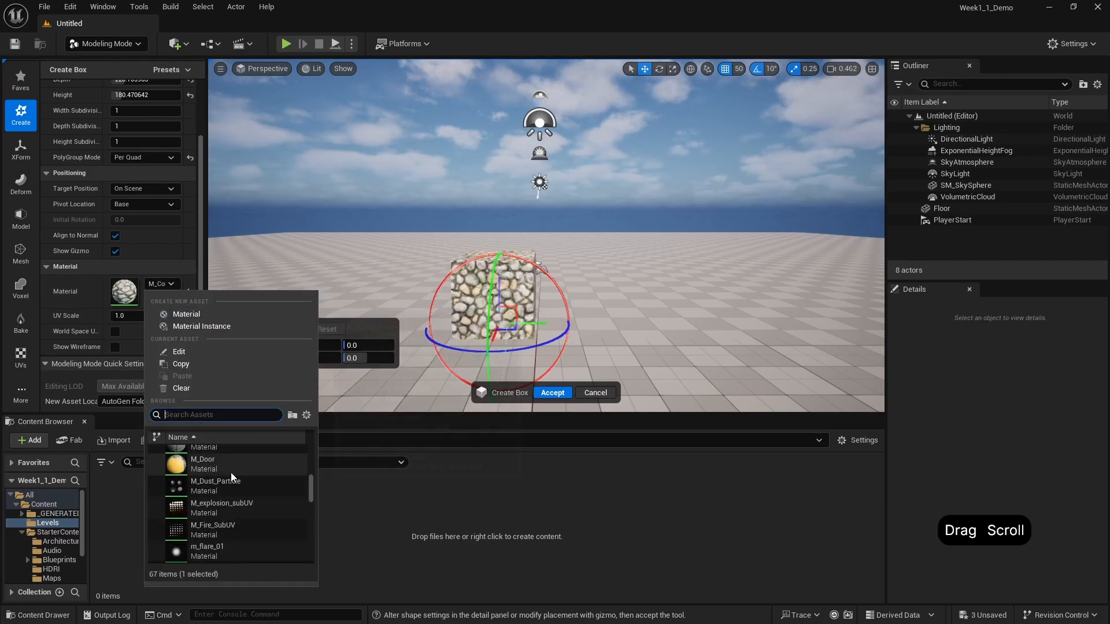
scroll(244, 489, "up", 10)
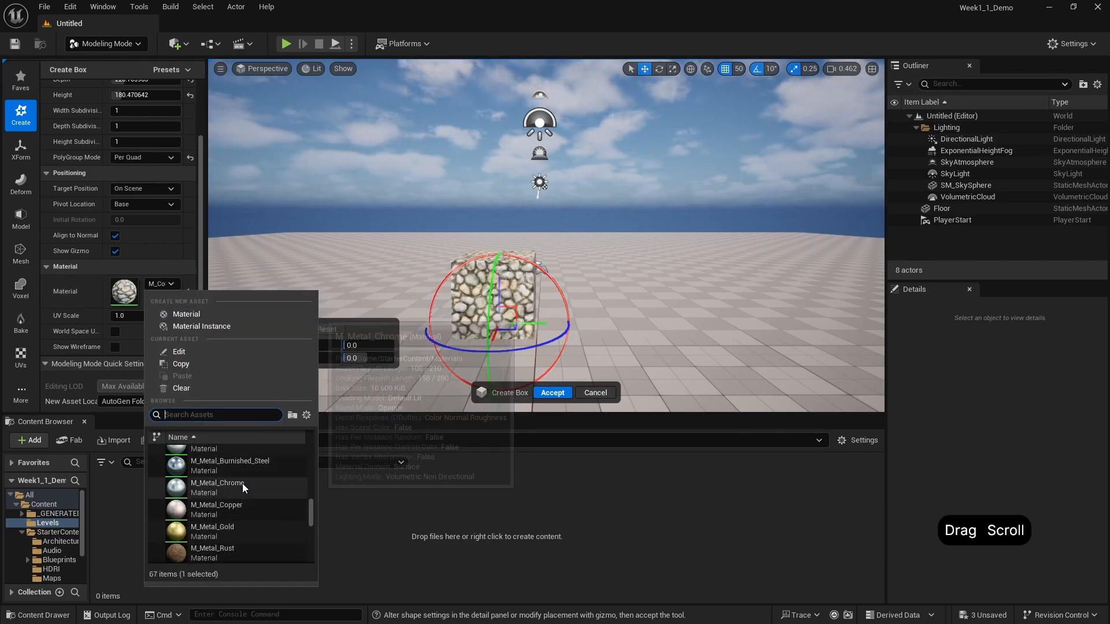
scroll(260, 511, "down", 5)
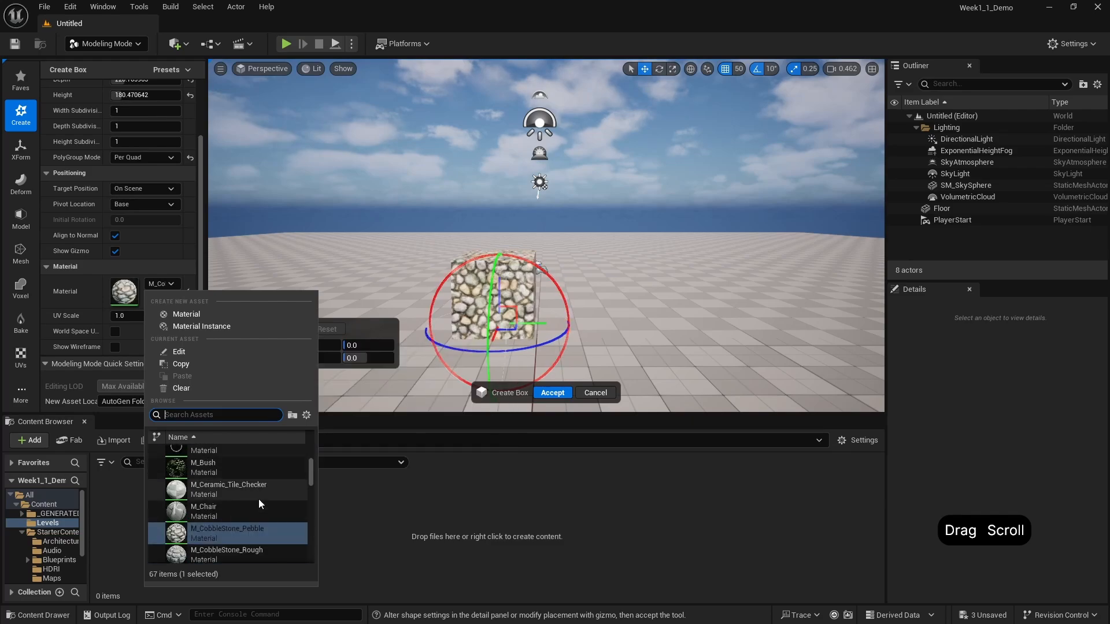
left_click(241, 513)
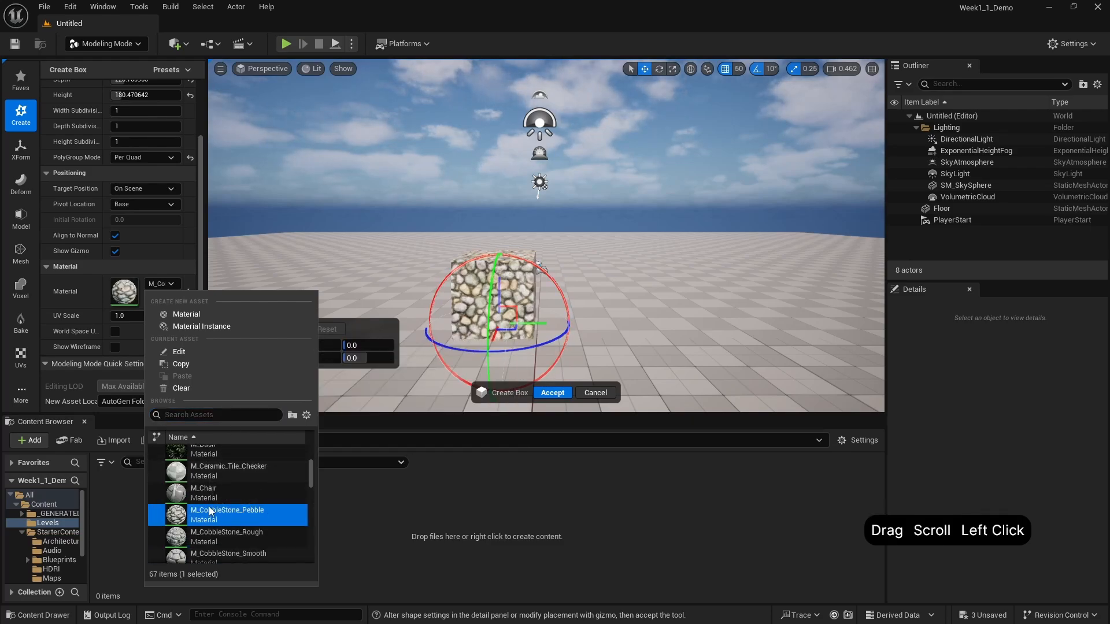
left_click(202, 236)
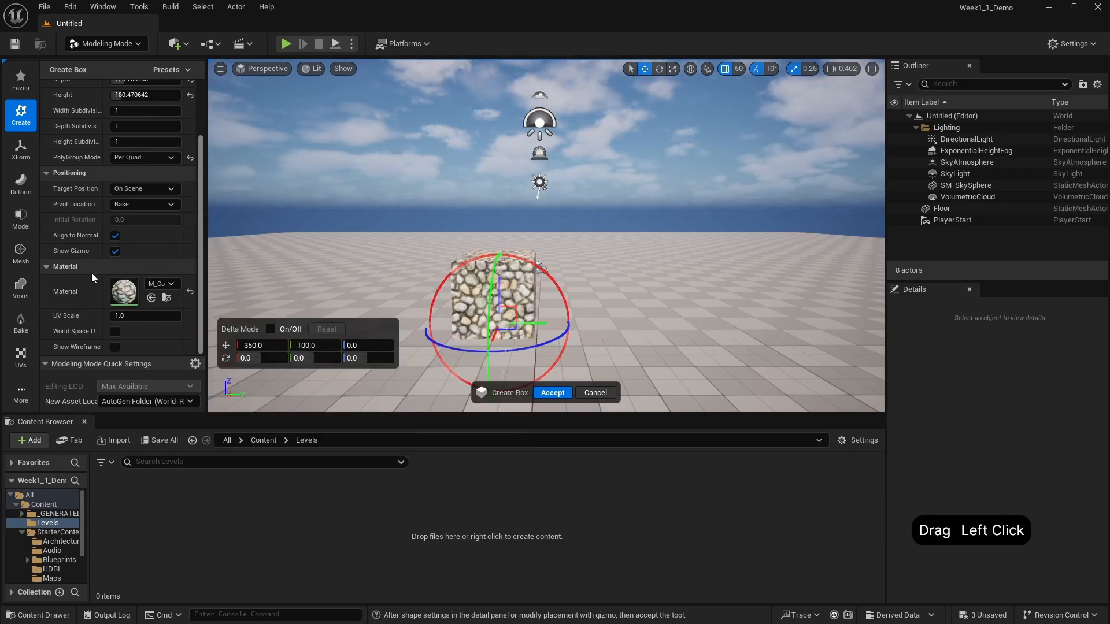
Resize the box to about 347 wide, 510 deep and 374 high, and move it to Y -250
scroll(138, 235, "up", 3)
scroll(138, 234, "up", 1)
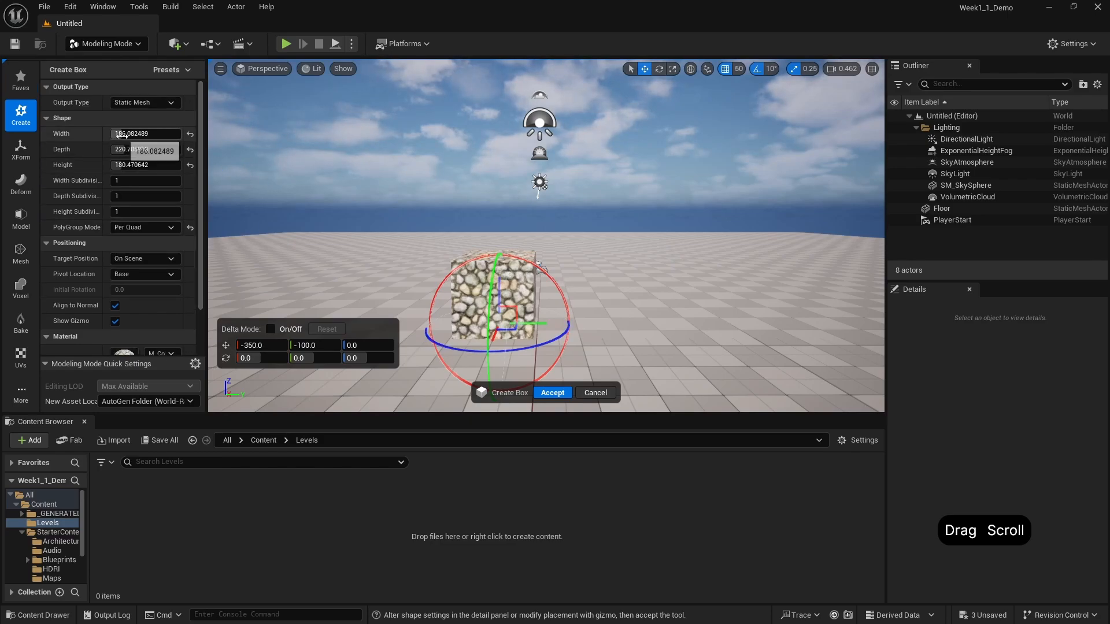
left_click_drag(119, 134, 144, 164)
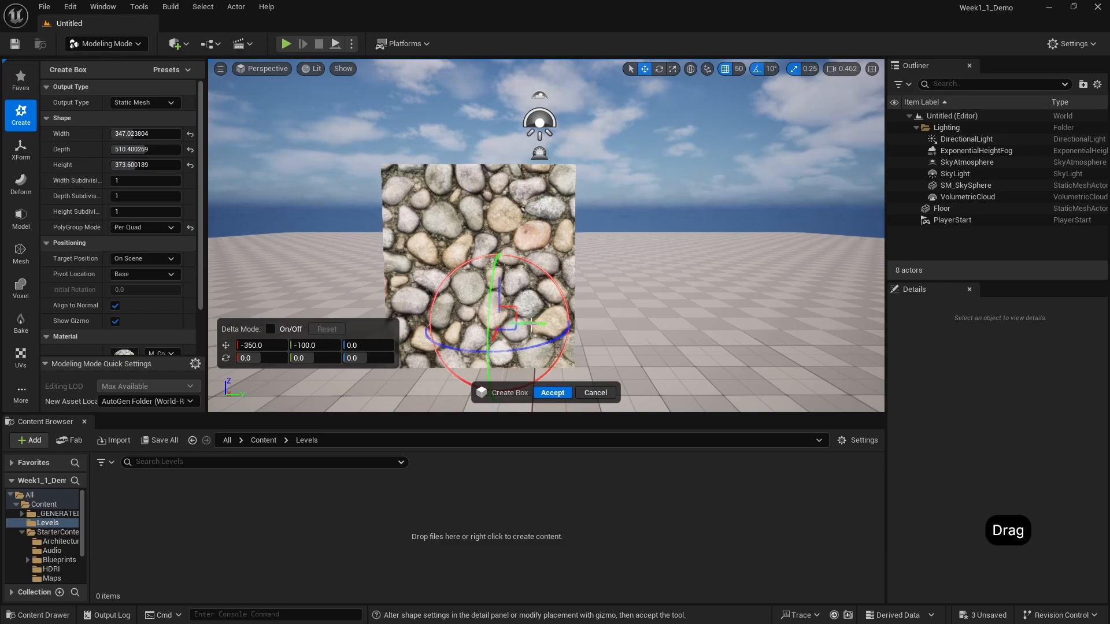
left_click_drag(500, 312, 469, 308)
Adjust the box's width and depth once more and accept the new box
right_click_drag(578, 254, 597, 250)
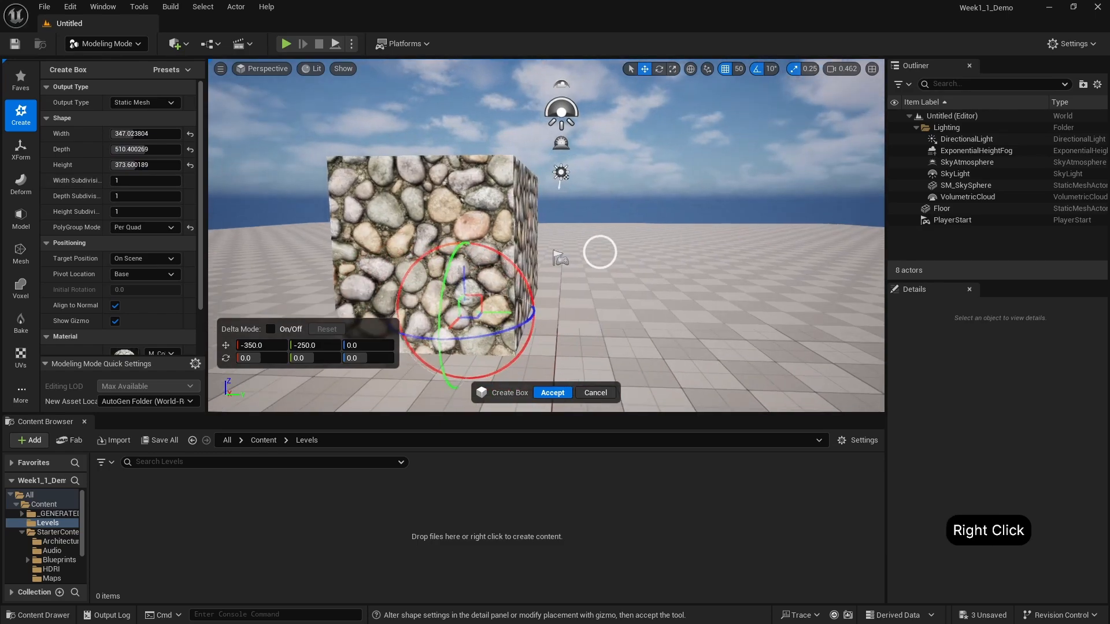
key("f")
left_click_drag(636, 248, 682, 231, "alt")
left_click_drag(130, 133, 151, 148)
left_click(553, 392)
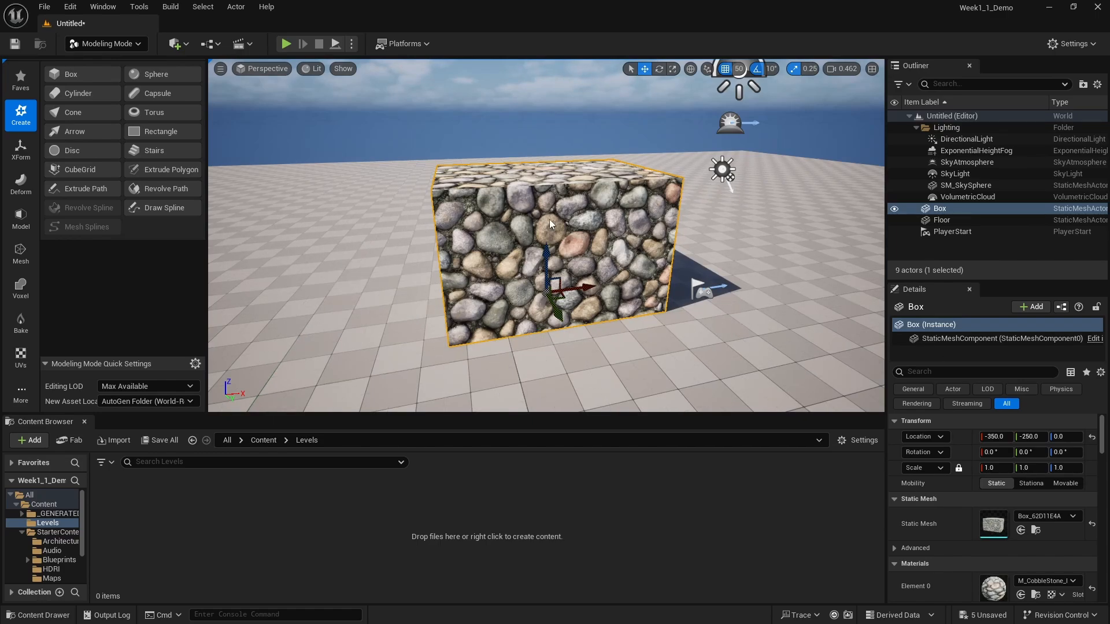
Scale the box to 1.25 along the X axis with the viewport scale gizmo
left_click(674, 68)
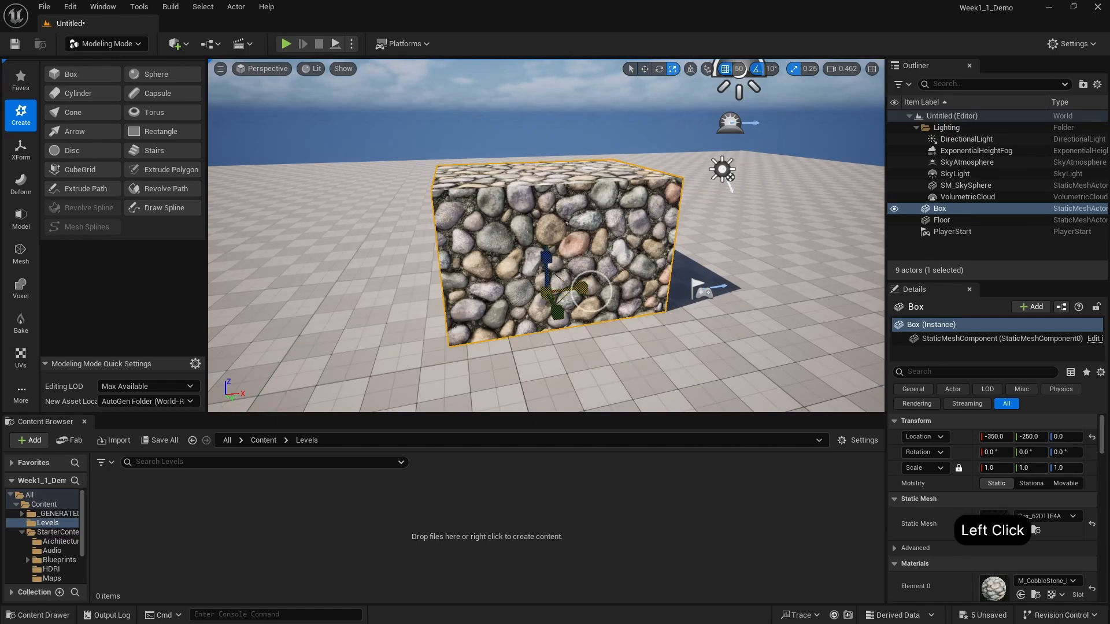
mouse_move(589, 285)
left_mouse_down()
mouse_move(719, 273)
mouse_move(639, 263)
mouse_move(560, 279)
mouse_move(597, 270)
mouse_move(660, 287)
mouse_move(617, 293)
mouse_move(611, 283)
left_mouse_up()
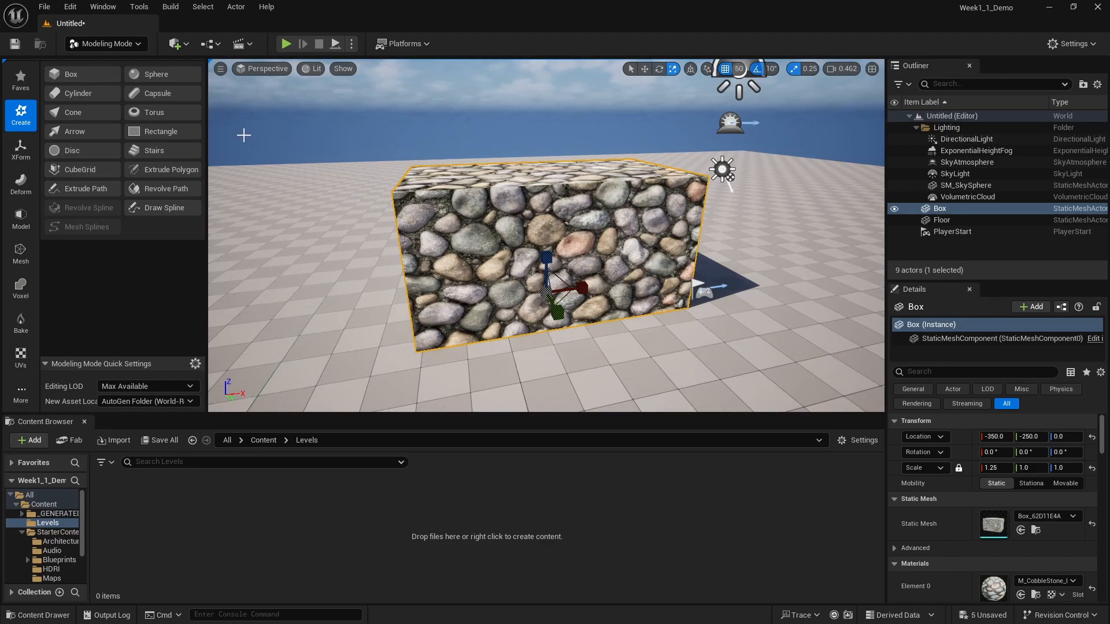
Scale the box to 0.9375 along X and 0.75 along Z with the Transform tool's gizmo
left_click(23, 154)
left_click(78, 74)
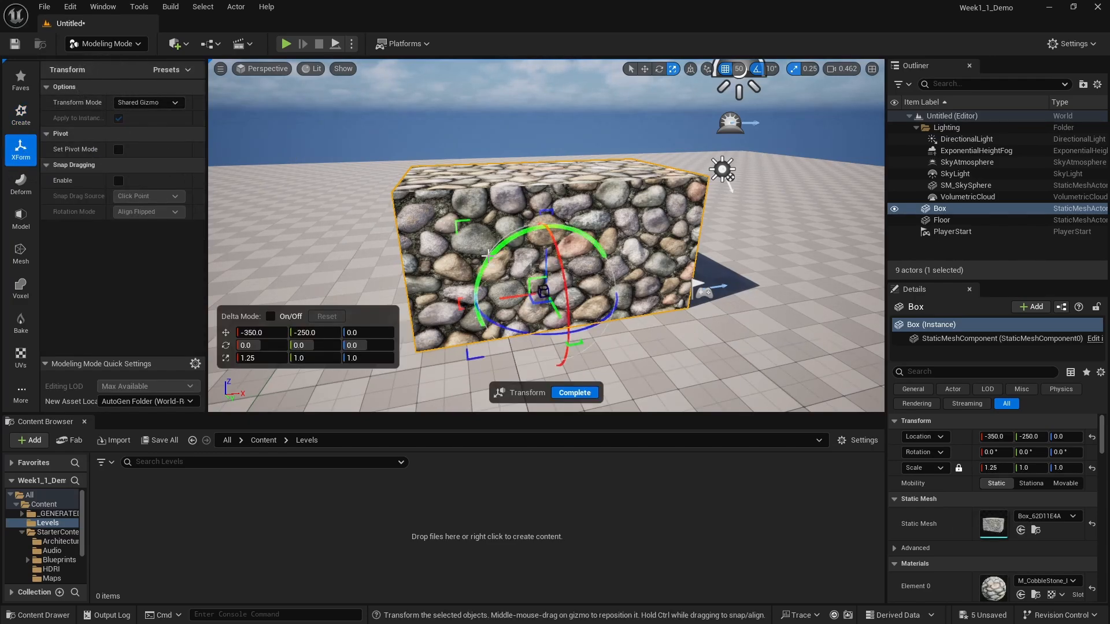
left_click_drag(460, 225, 443, 303)
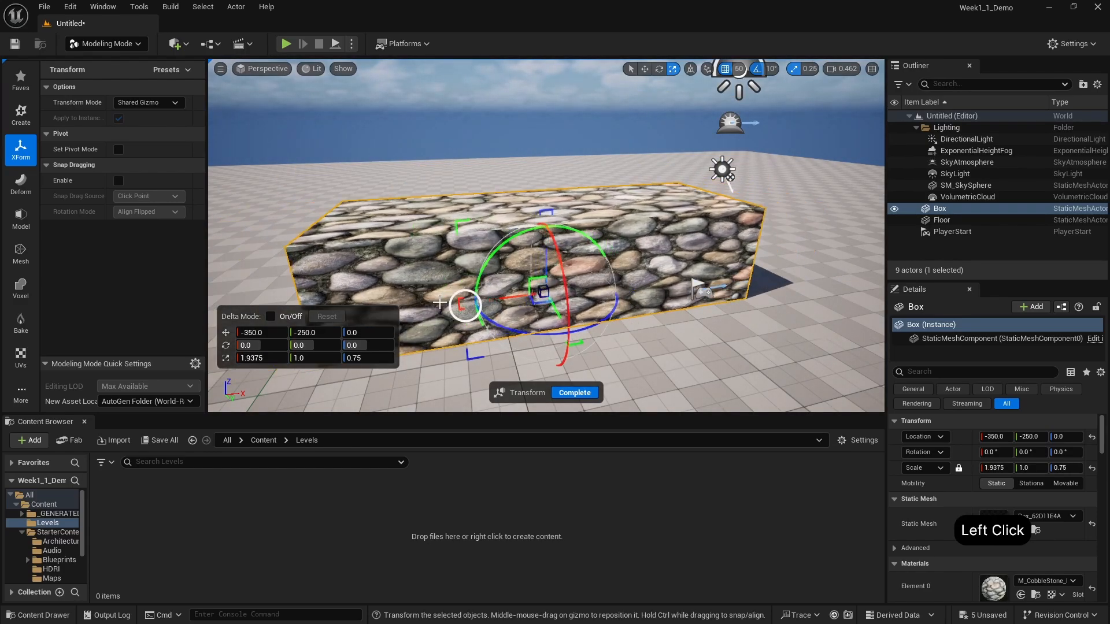
left_click_drag(458, 305, 457, 303)
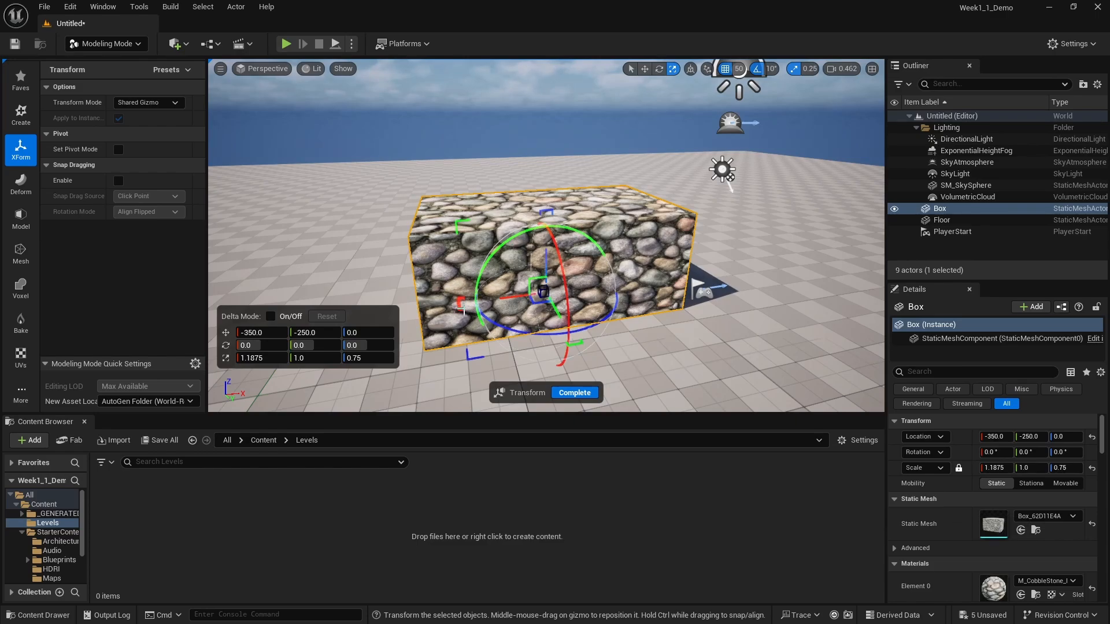
left_click_drag(461, 307, 469, 307)
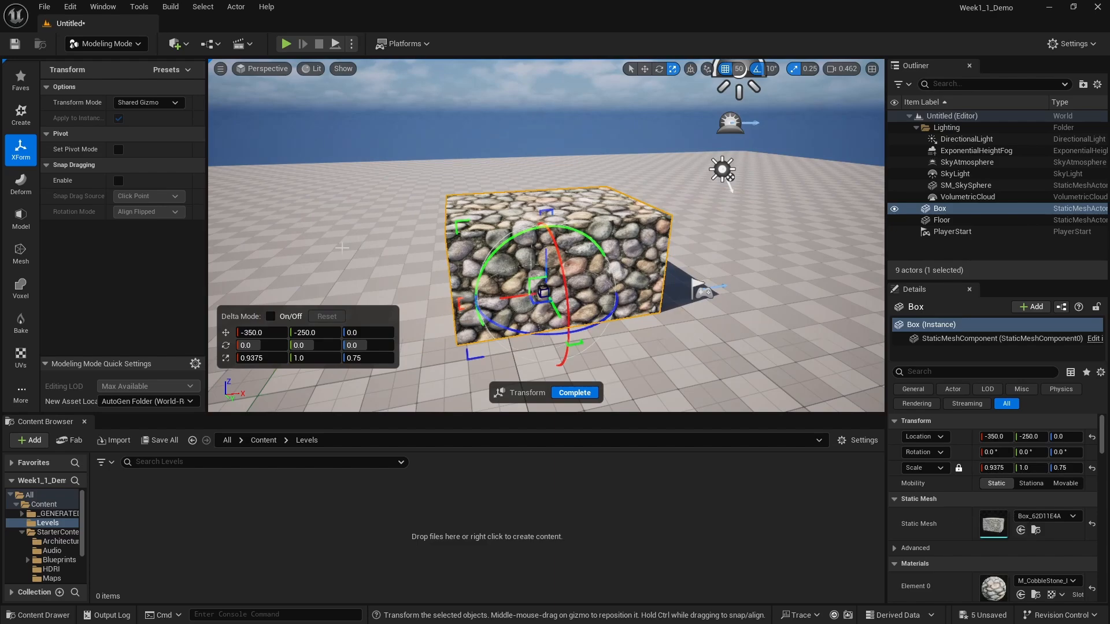
left_click(389, 262)
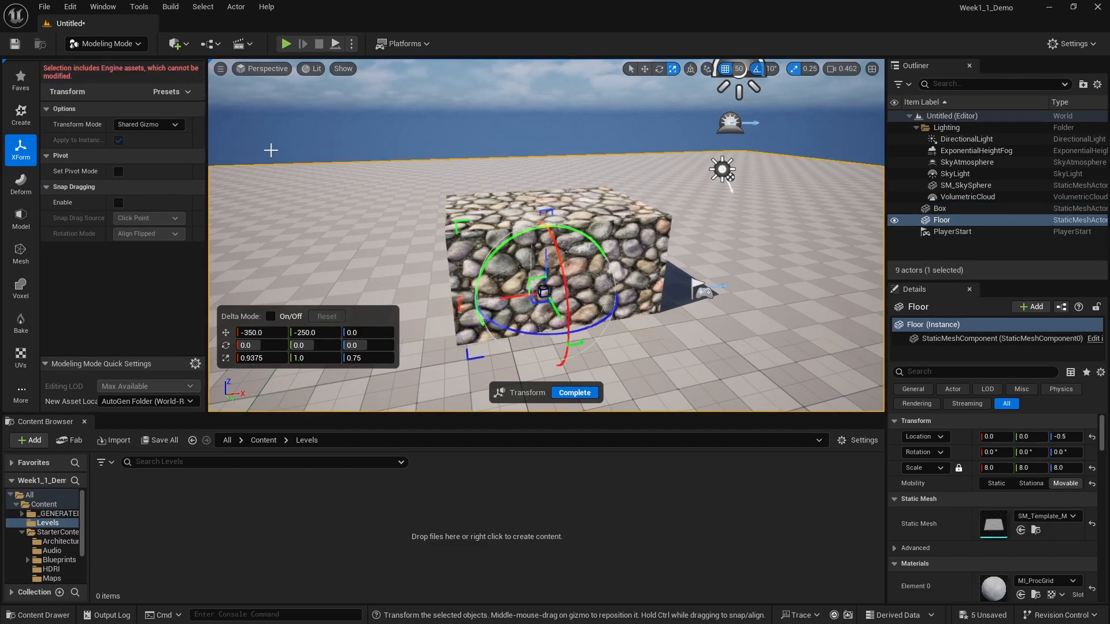
left_click(21, 114)
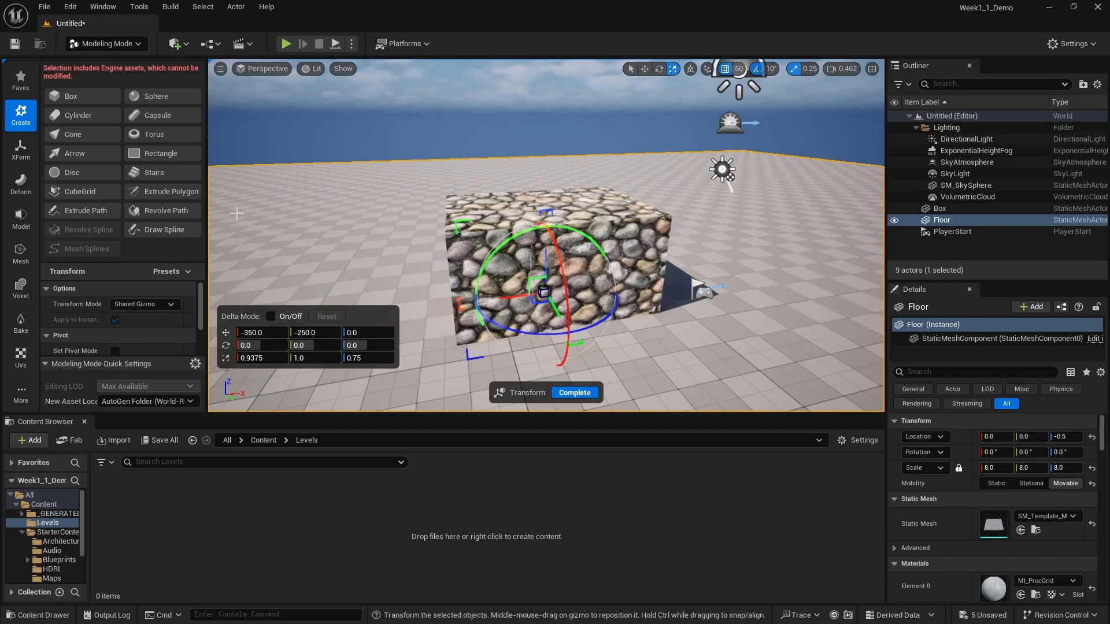
left_click(21, 253)
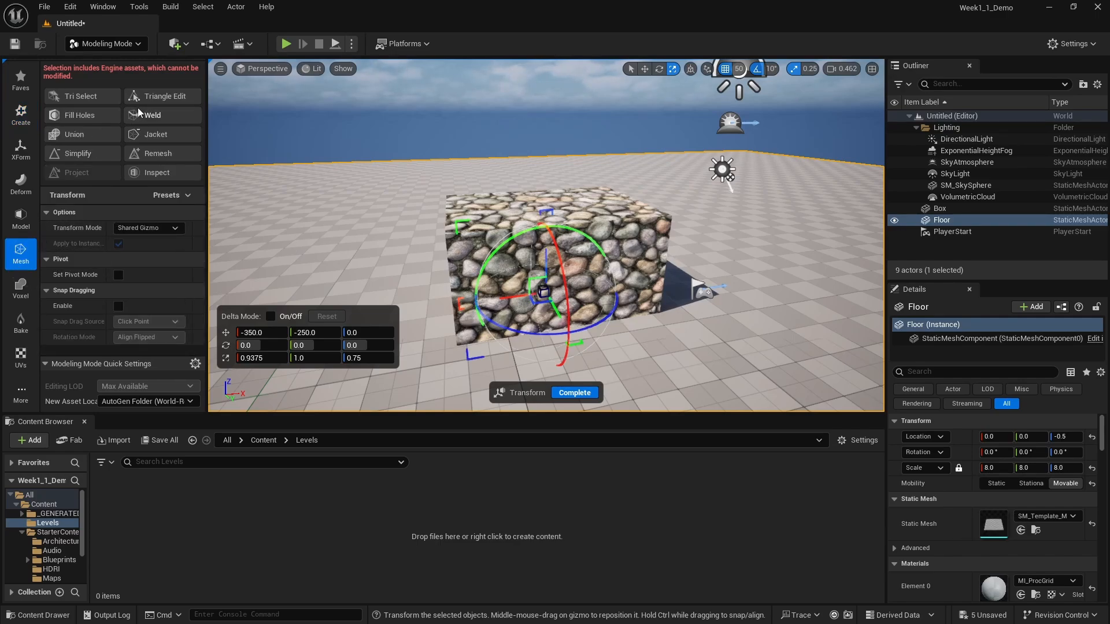
left_click(163, 96)
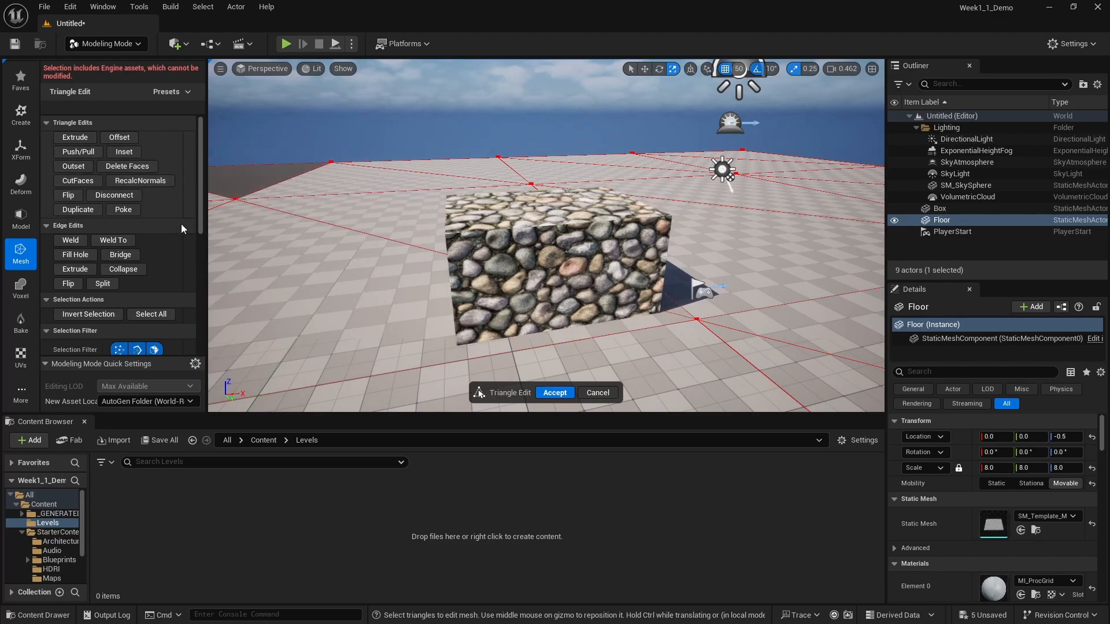
key("Escape")
Start Triangle Edit on the box and pull its front upper-left corner vertex outward to about X -773
left_click(533, 253)
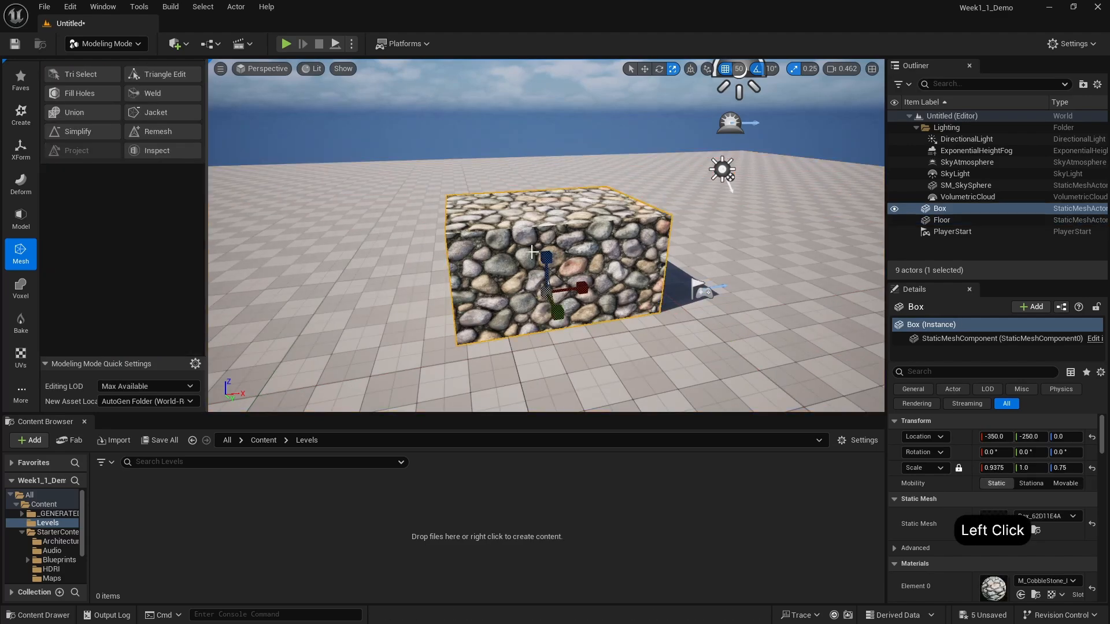
left_click(163, 74)
left_click(459, 240)
left_click(452, 240)
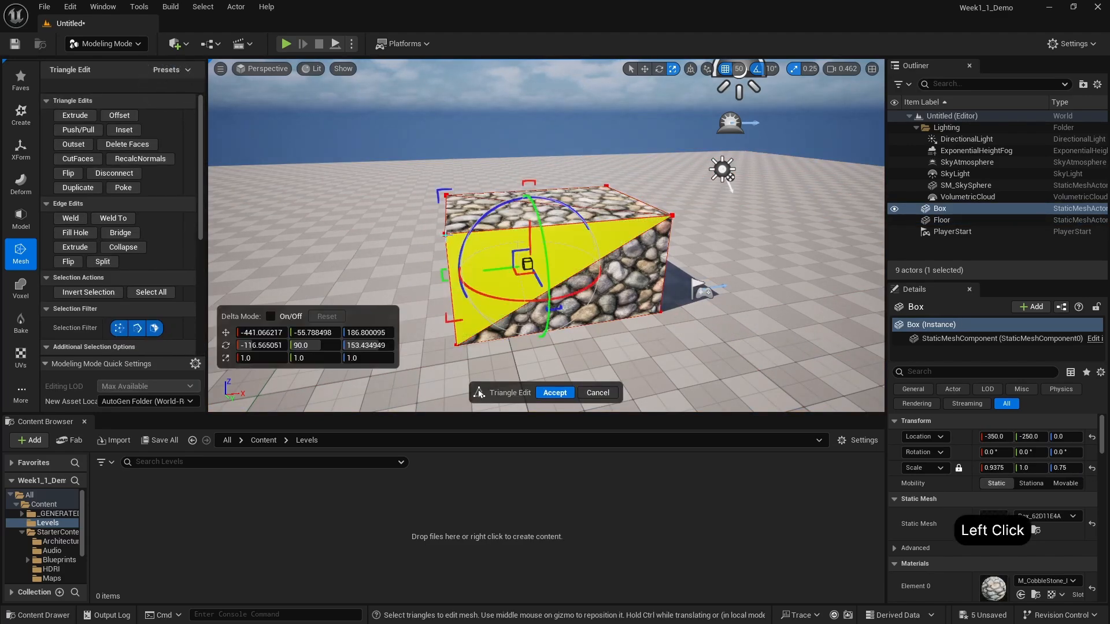
left_click(446, 234)
left_click_drag(463, 223, 370, 237)
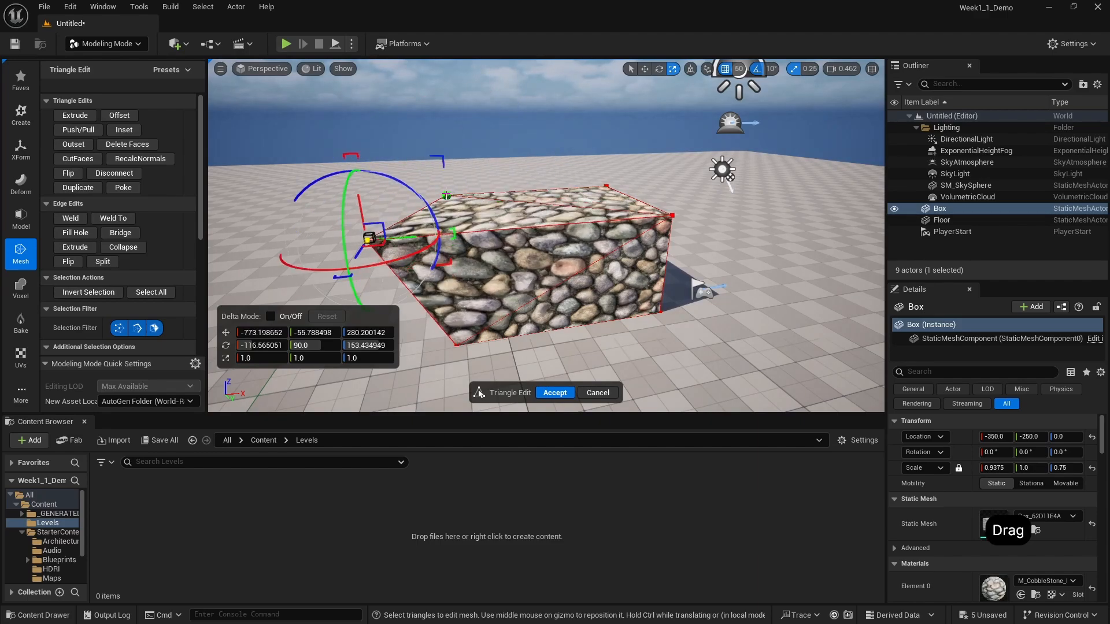
Move the box's rear upper-left vertex inward to about X -473, and pull the front upper-left vertex back in toward the box
left_click(445, 194)
left_click_drag(460, 184, 397, 184)
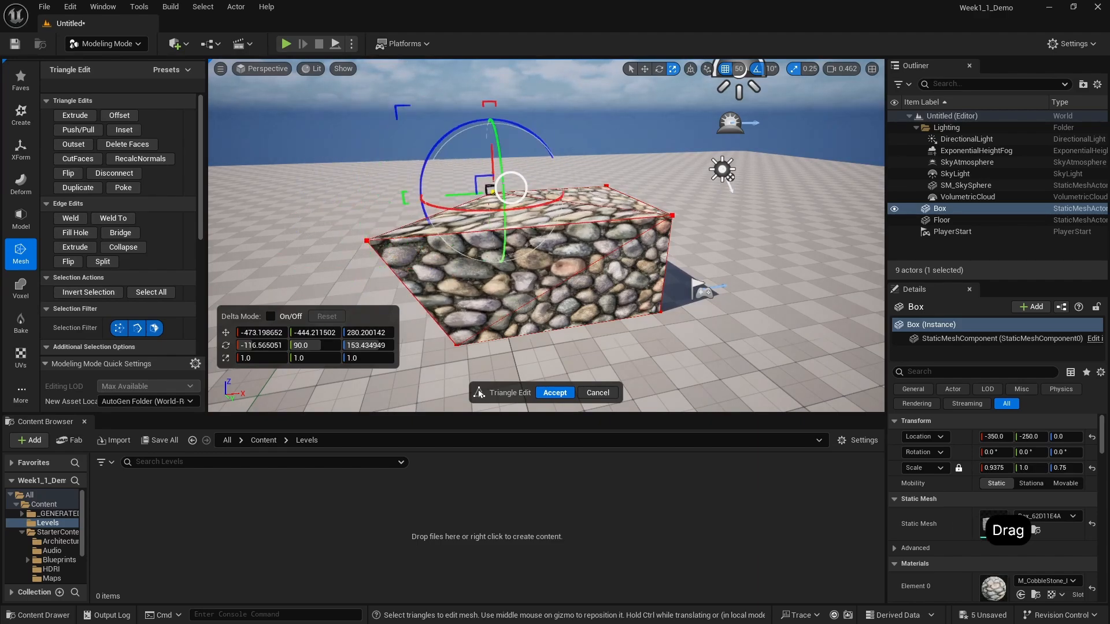
left_click(463, 214)
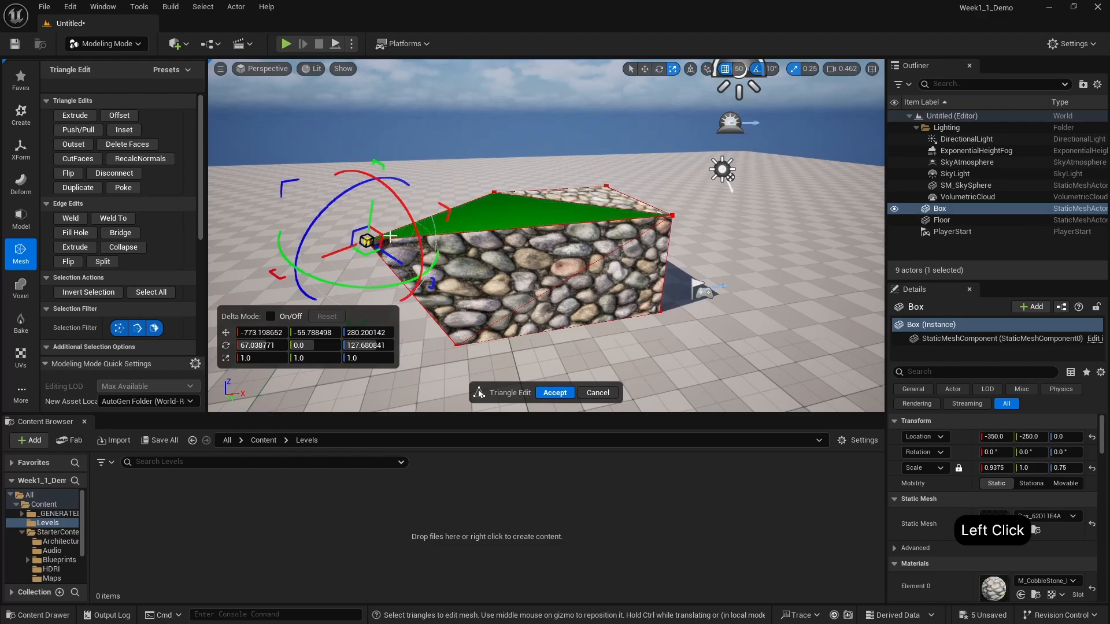
left_click_drag(463, 214, 489, 221)
left_click(489, 221)
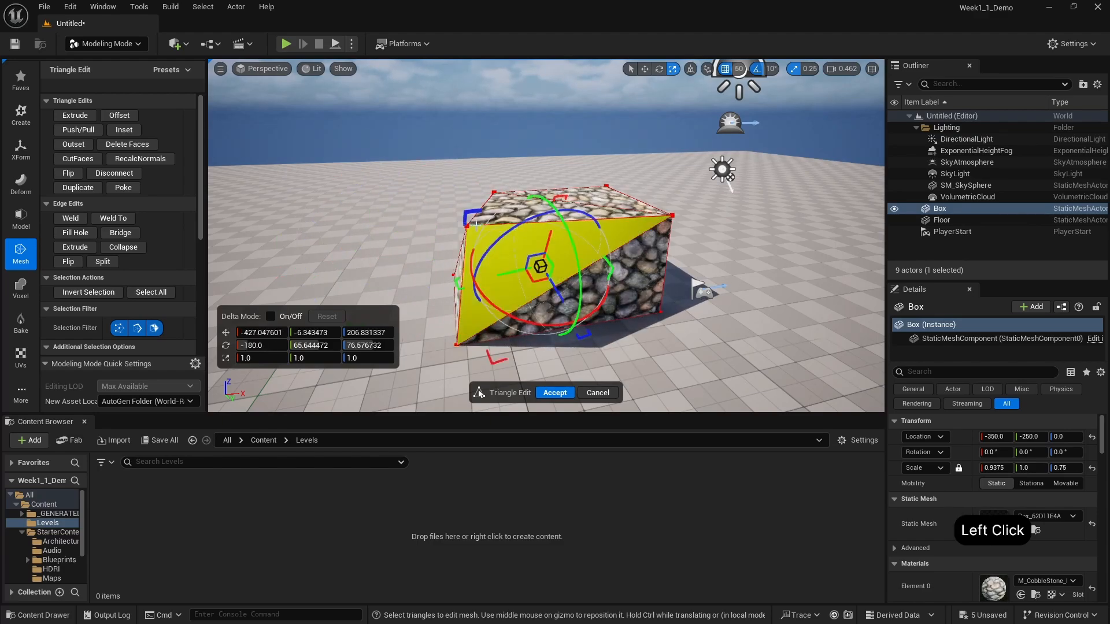